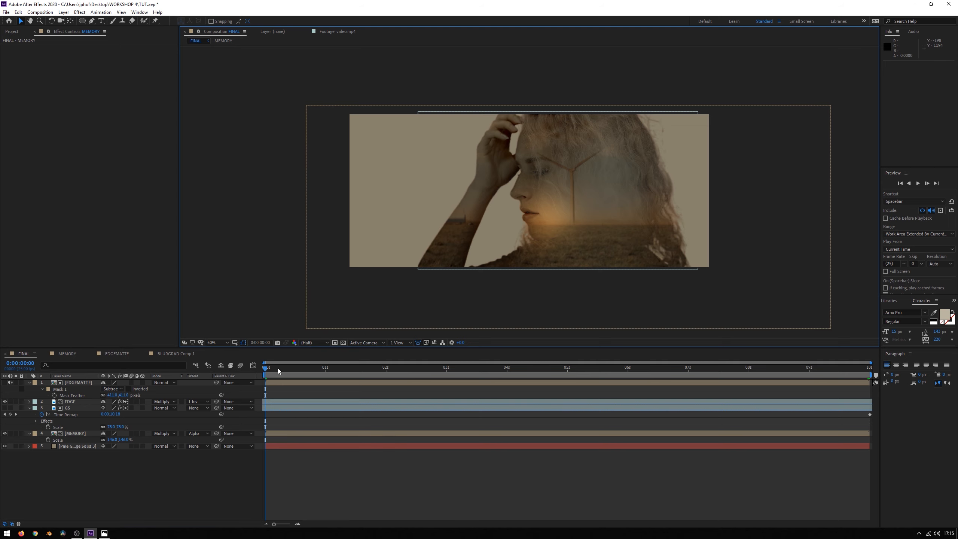
left_click_drag(278, 368, 327, 371)
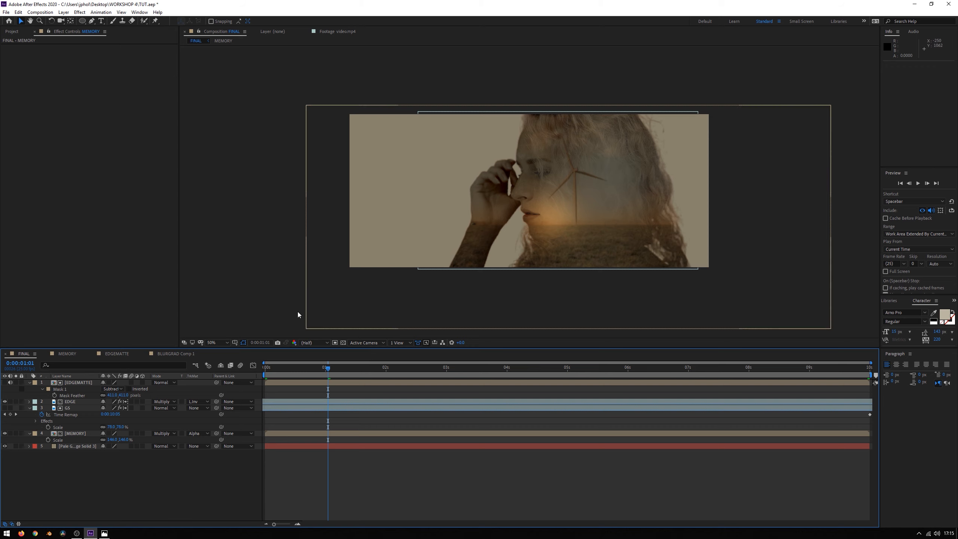
left_click(152, 287)
left_click(83, 381)
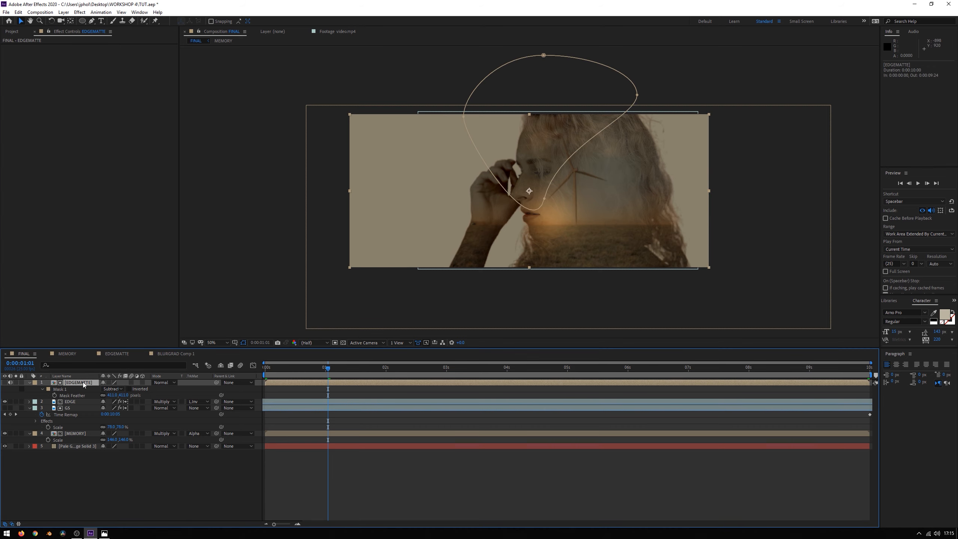
left_click(75, 402)
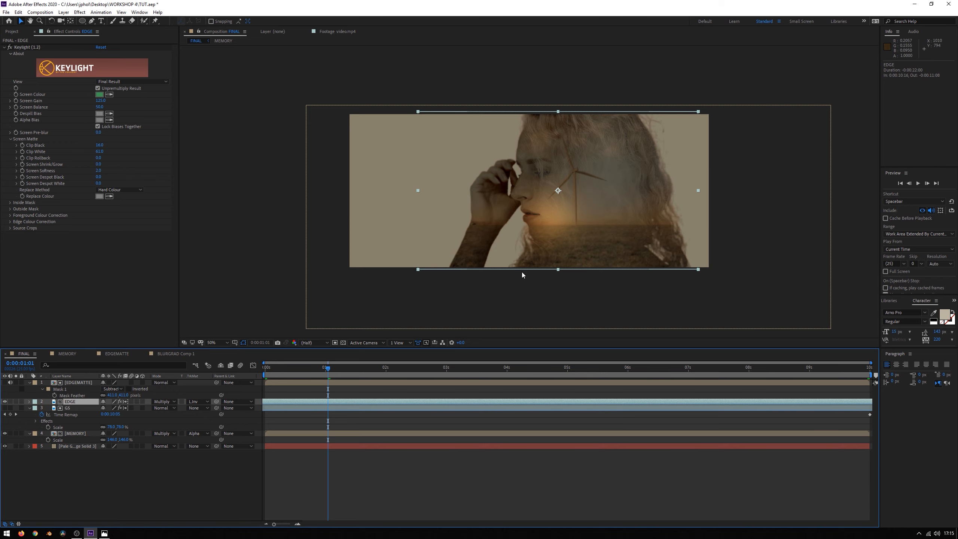
left_click(177, 355)
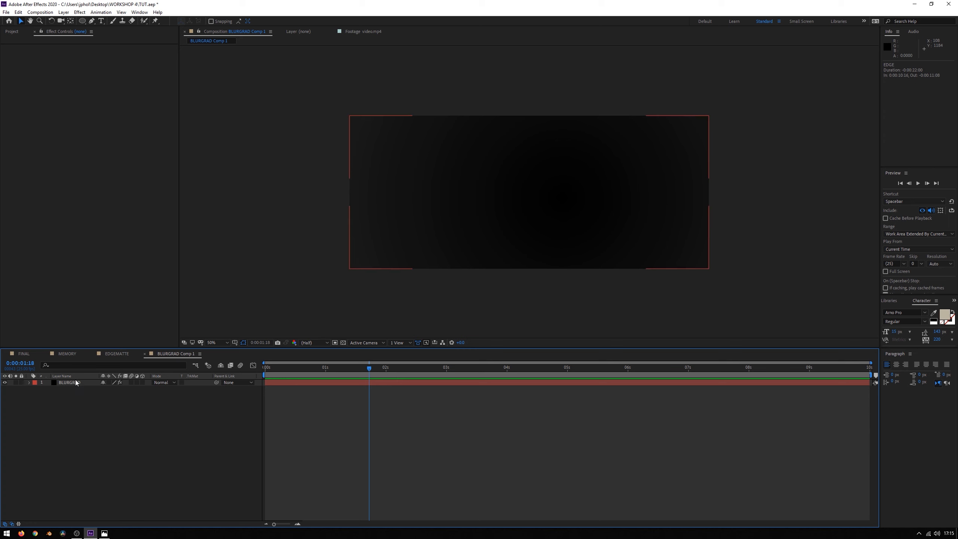
- In the MEMORY composition, set the SAT layer's Master Lightness to 0 and raise its Master Saturation to about 42
left_click(70, 355)
left_click(72, 382)
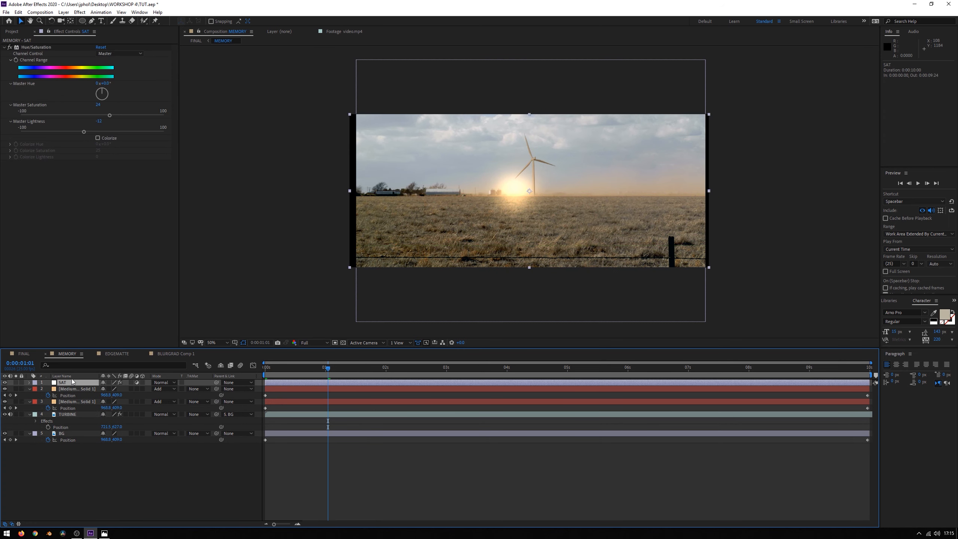
left_click(100, 122)
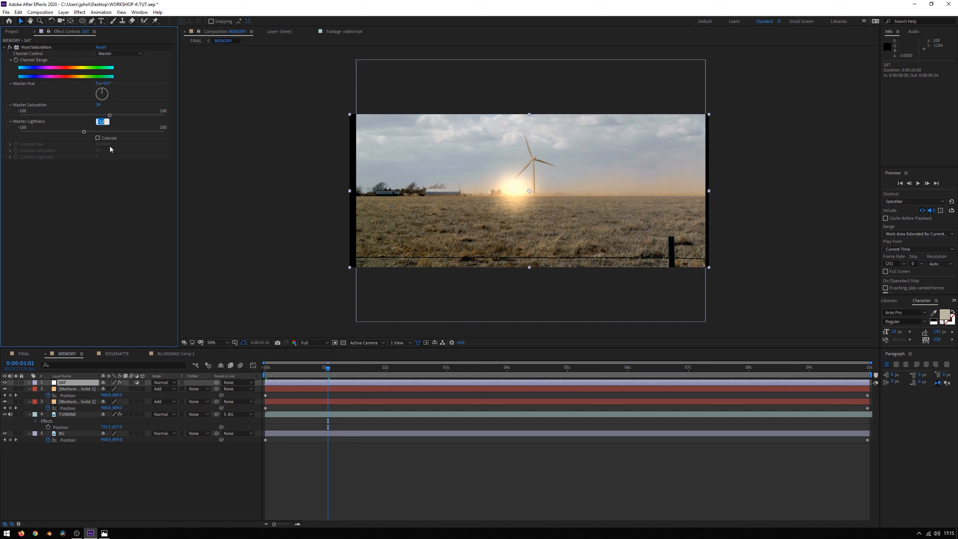
type("0")
key("Return")
left_click_drag(109, 115, 123, 120)
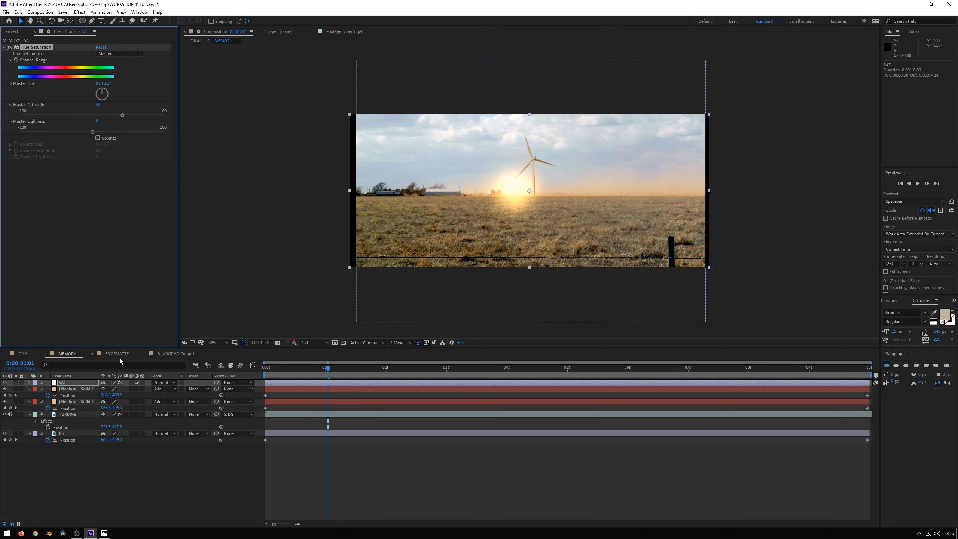
- Add an adjustment layer to the FINAL composition and rename it LOOK
left_click(25, 354)
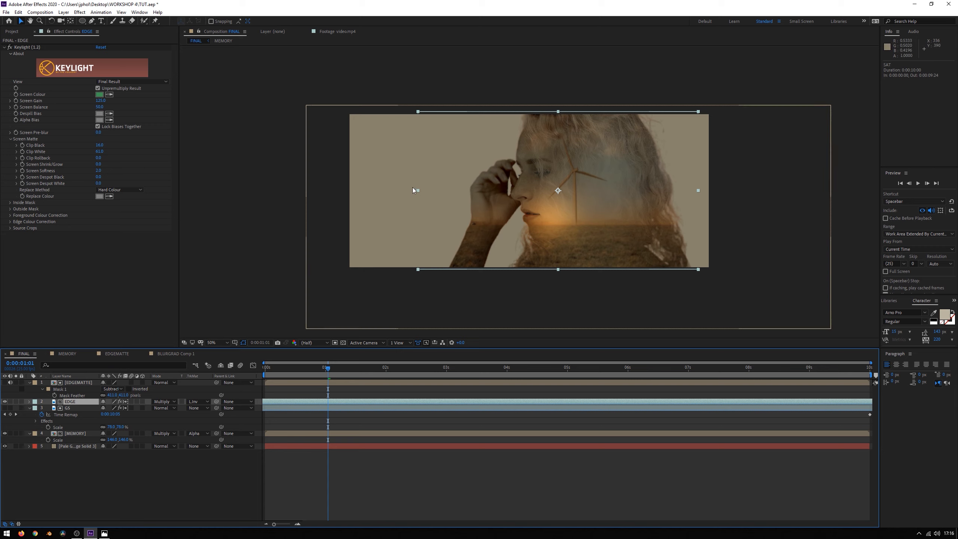
left_click(65, 12)
mouse_move(72, 20)
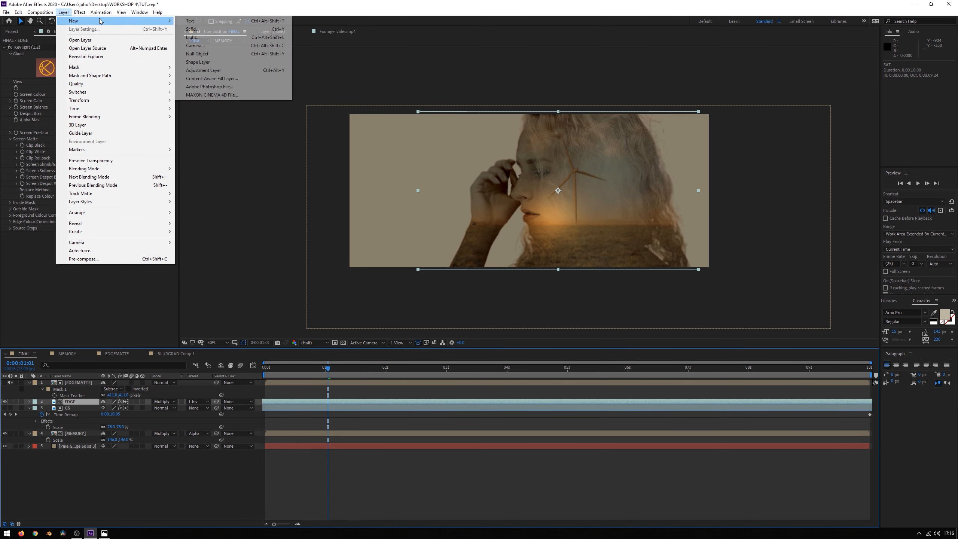
left_click(203, 70)
key("Return")
type("LOOK")
key("Return")
- Apply Lumetri Color to LOOK with the Kodak 5218 Kodak 2383 creative look, Intensity about 138, Vibrance about 43 and Faded Film about 32
left_click(103, 79)
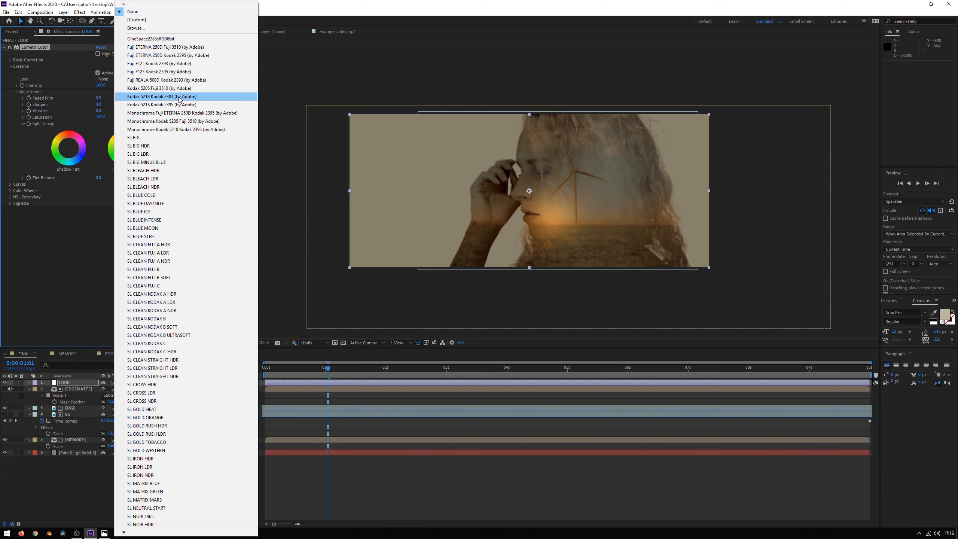
left_click(179, 100)
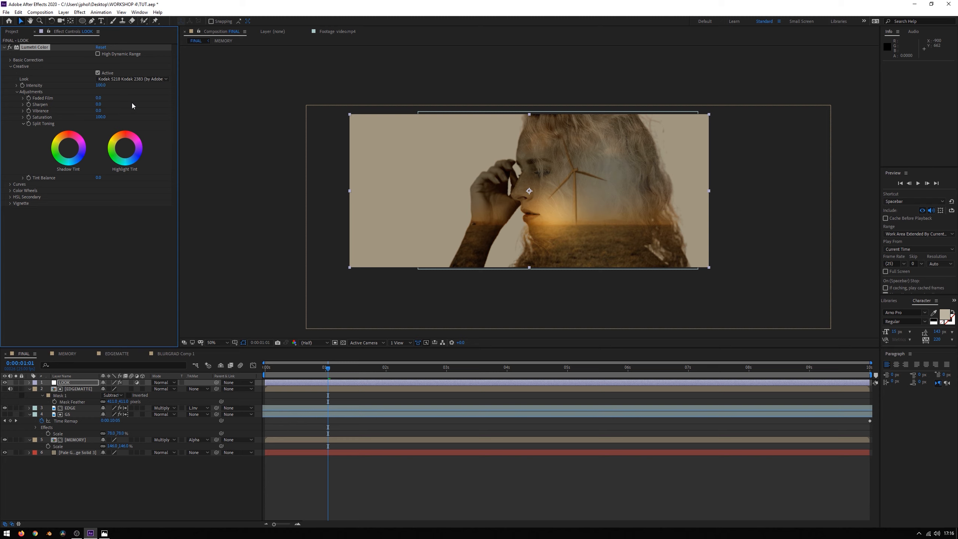
left_click_drag(101, 85, 109, 84)
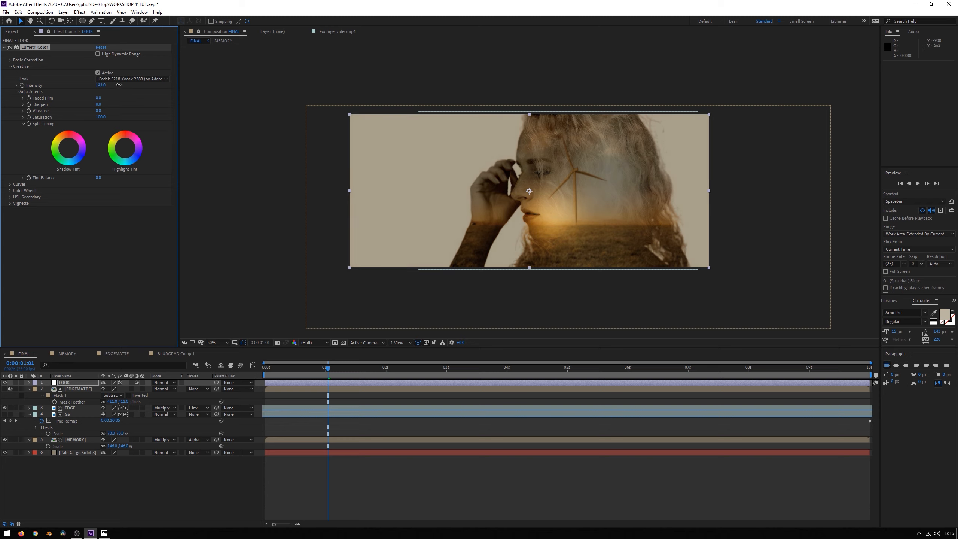
left_click_drag(119, 85, 108, 110)
left_click_drag(100, 98, 121, 99)
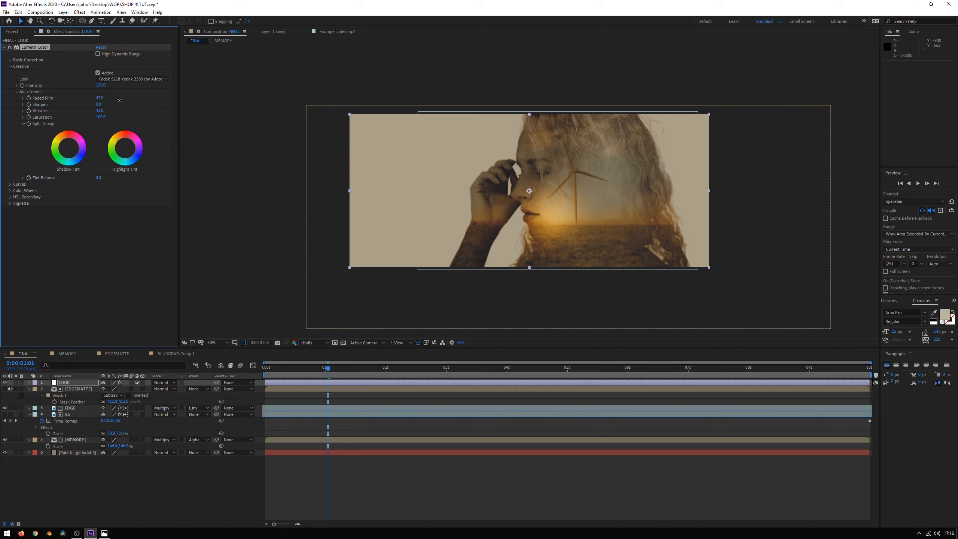
left_click_drag(119, 99, 114, 102)
left_click_drag(327, 368, 520, 372)
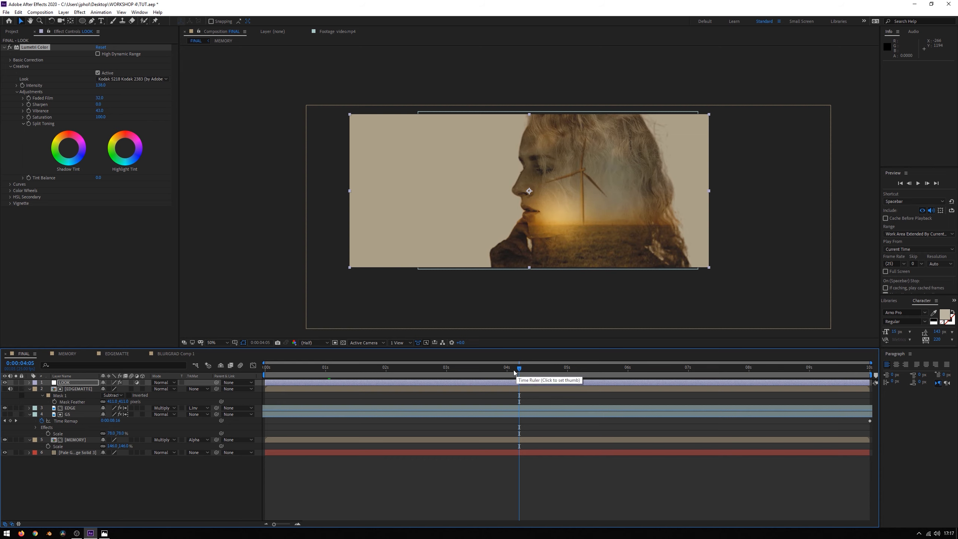
left_click_drag(513, 369, 145, 339)
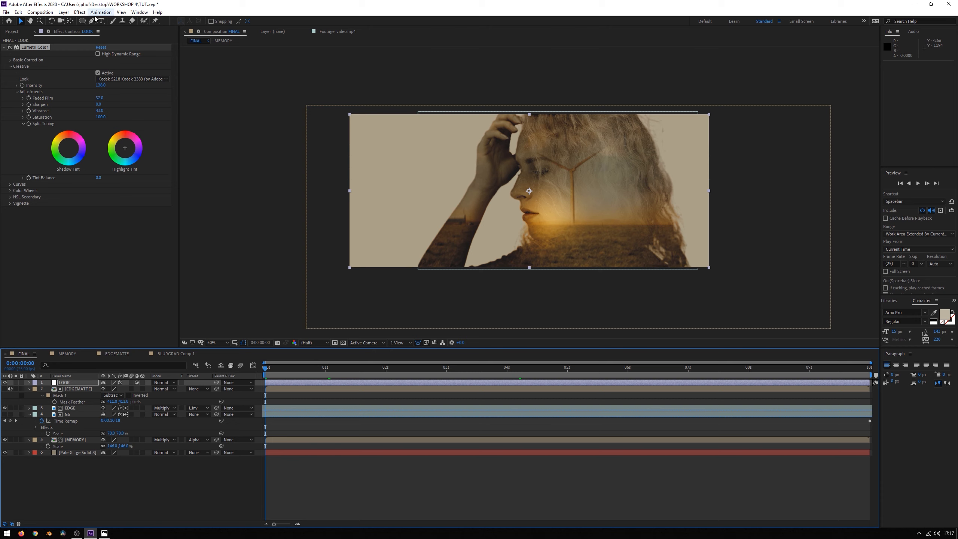
- Create a full-frame solid in a dark brown (322A22) sampled from the woman's arm and place it directly beneath the LOOK layer
left_click(60, 13)
mouse_move(94, 21)
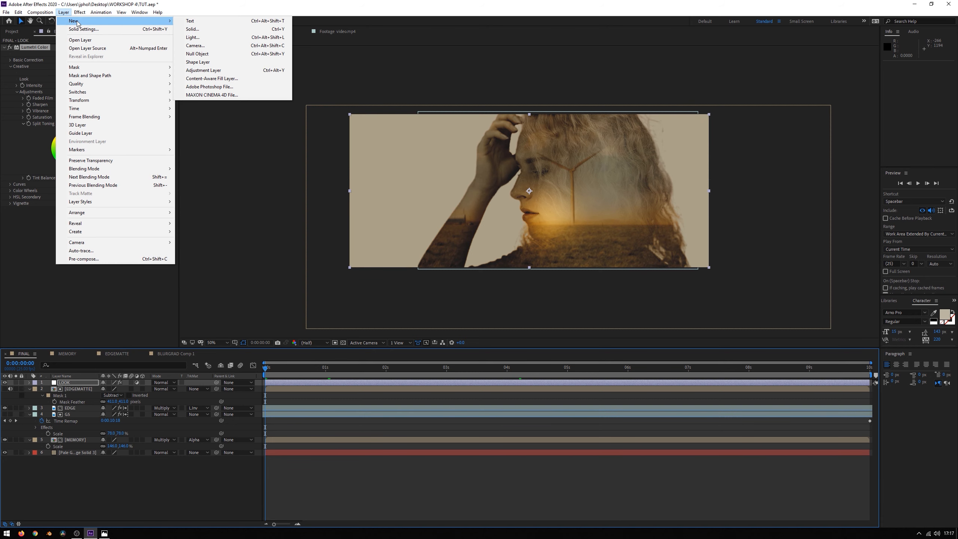
left_click(190, 29)
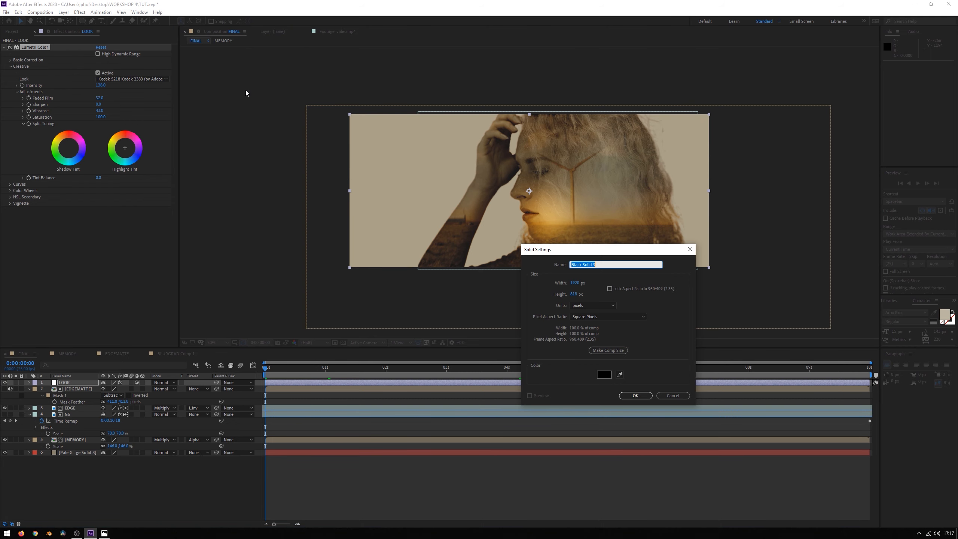
left_click(603, 374)
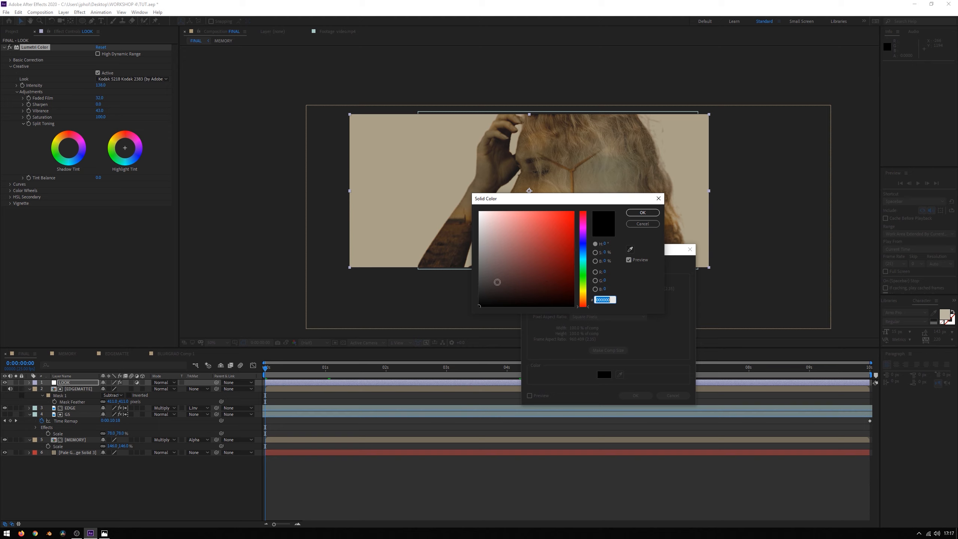
left_click(629, 249)
left_click(463, 218)
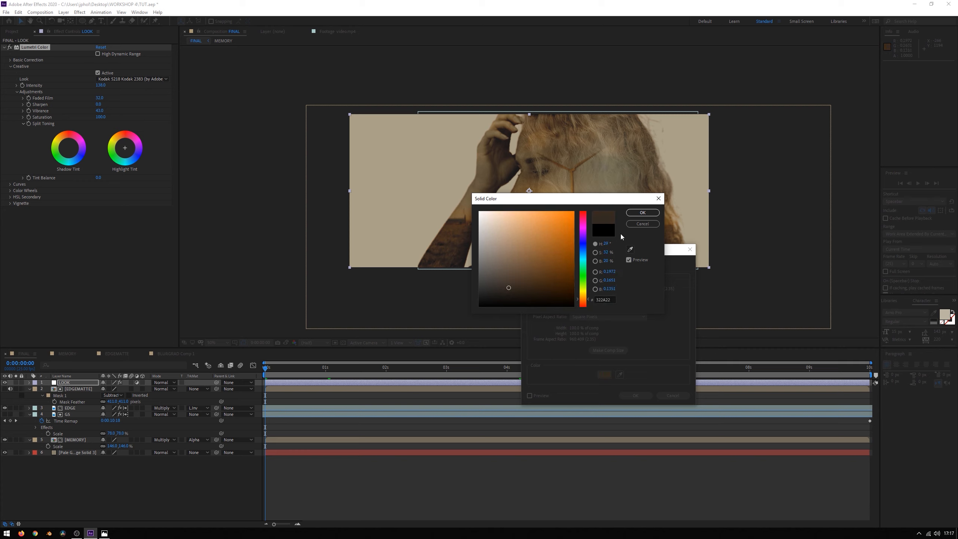
left_click(642, 212)
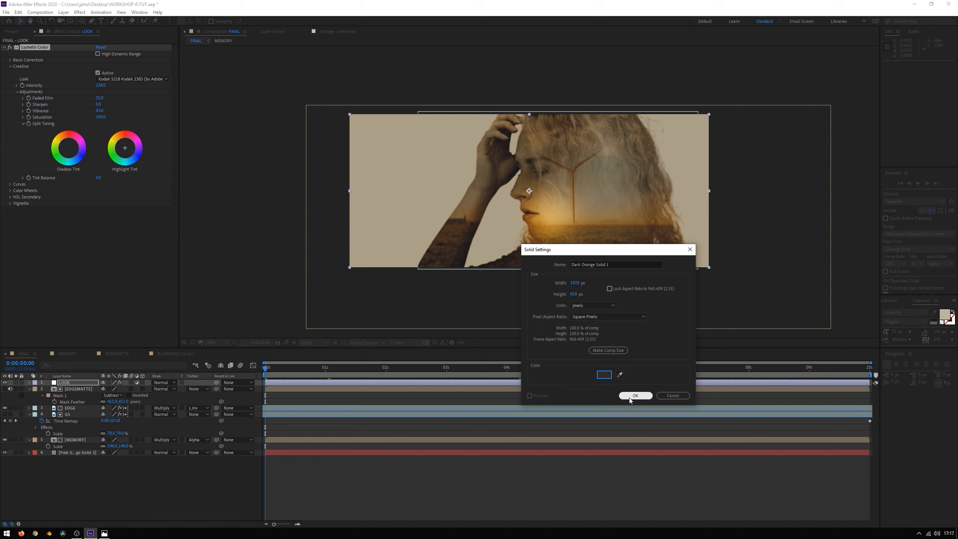
left_click(649, 395)
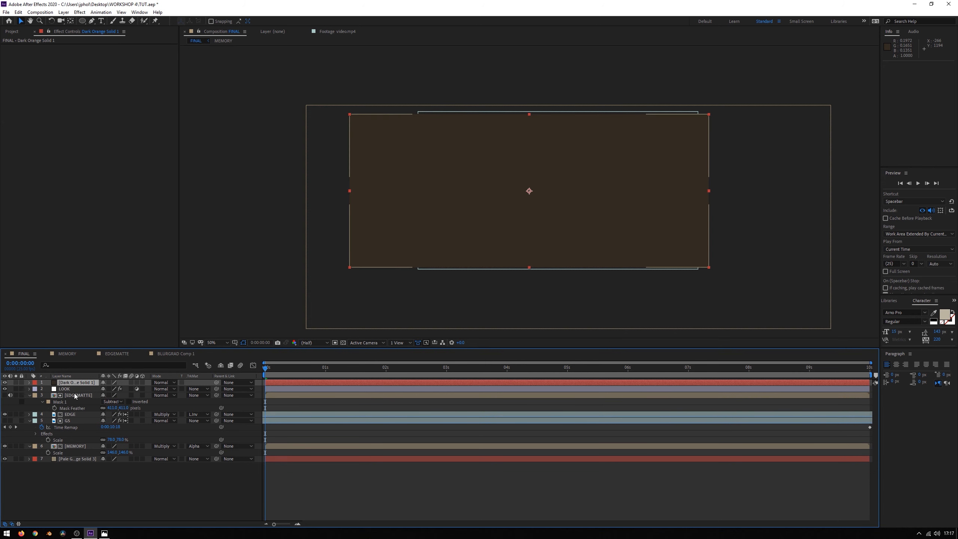
left_click_drag(75, 383, 75, 393)
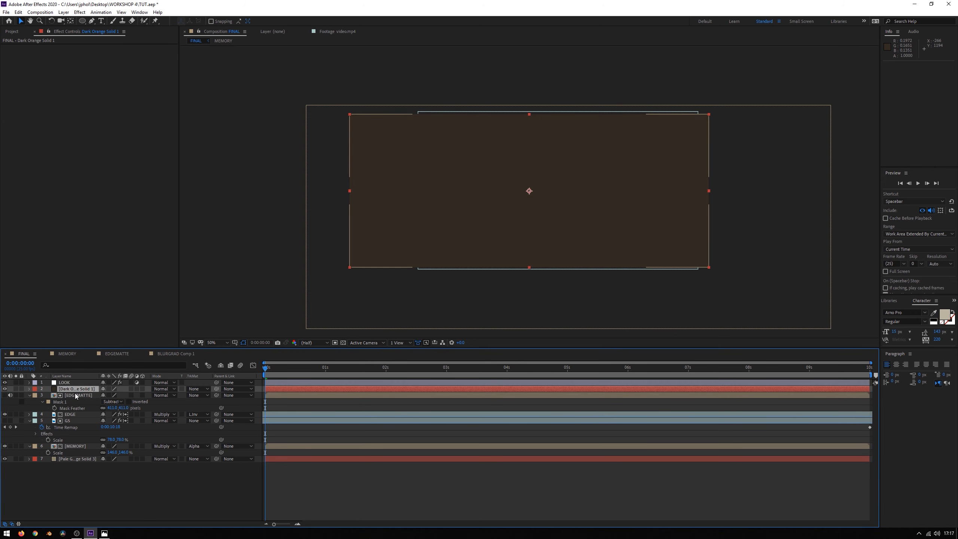
- Give the dark brown solid a full-frame elliptical mask set to Subtract, feathered about 509 pixels
double_click(82, 21)
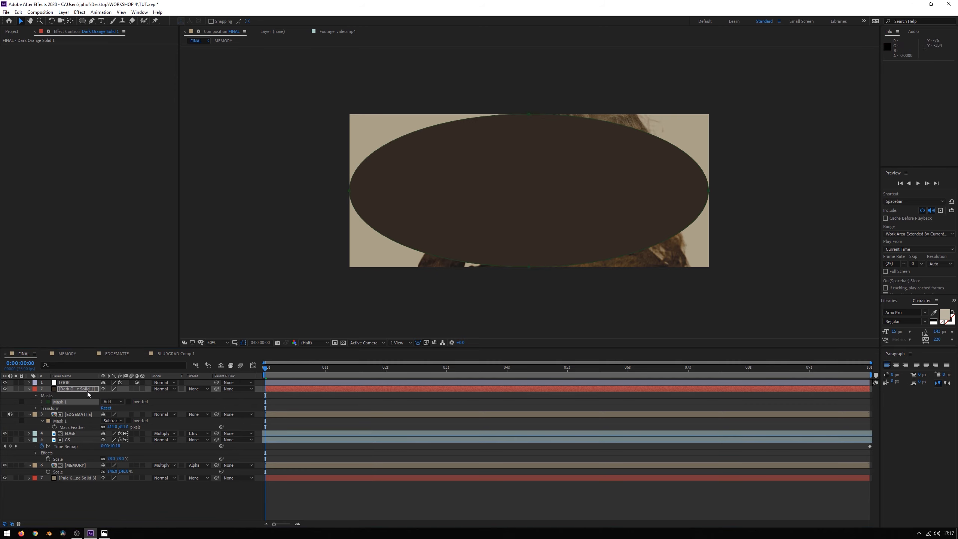
left_click(116, 402)
left_click(113, 426)
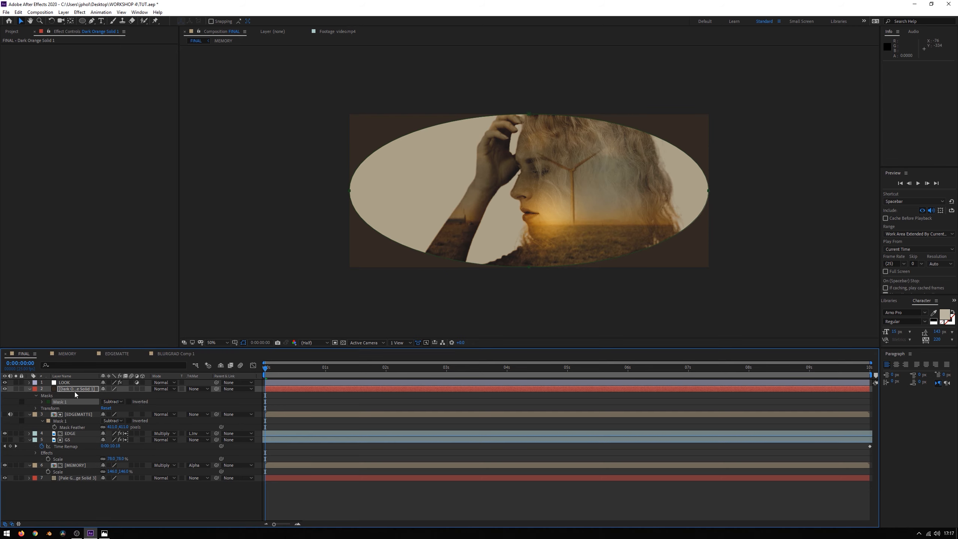
key("f")
left_click_drag(113, 401, 295, 400)
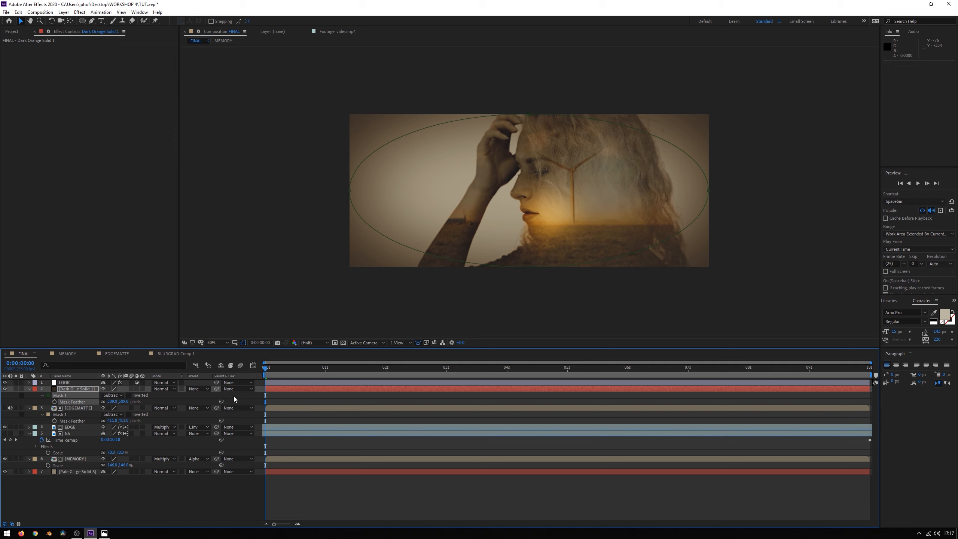
- Set the dark brown vignette solid's blending mode to Color Burn and lower its opacity to about 60%
left_click(158, 391)
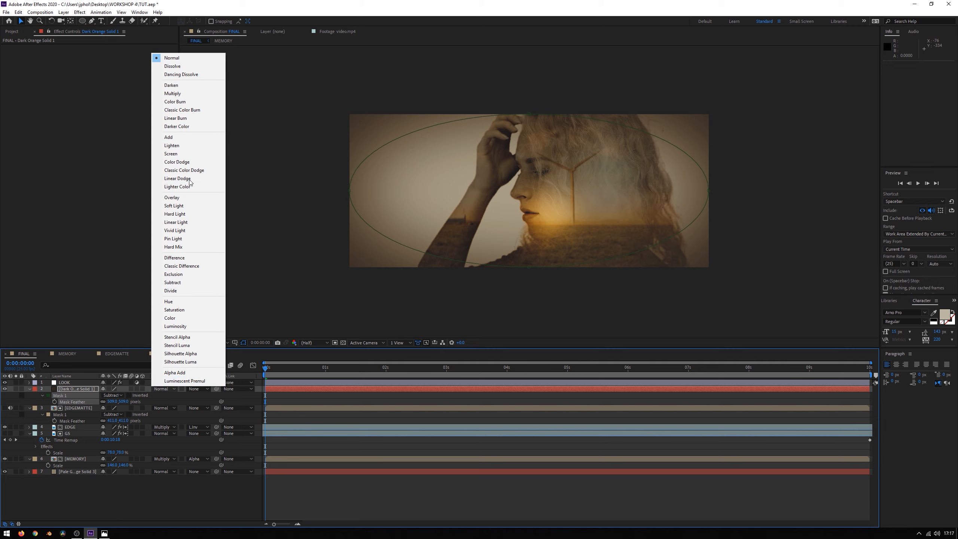
left_click(188, 102)
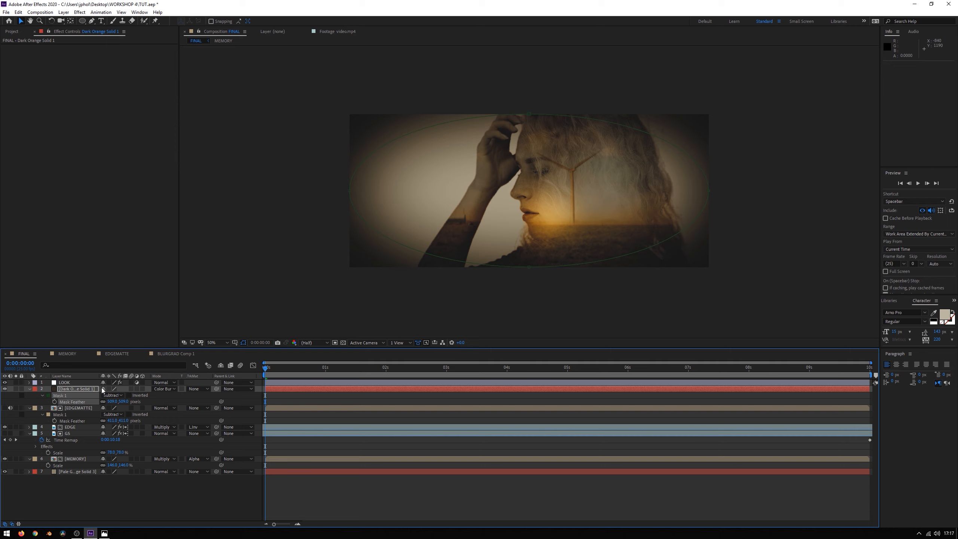
left_click(90, 389)
key("t")
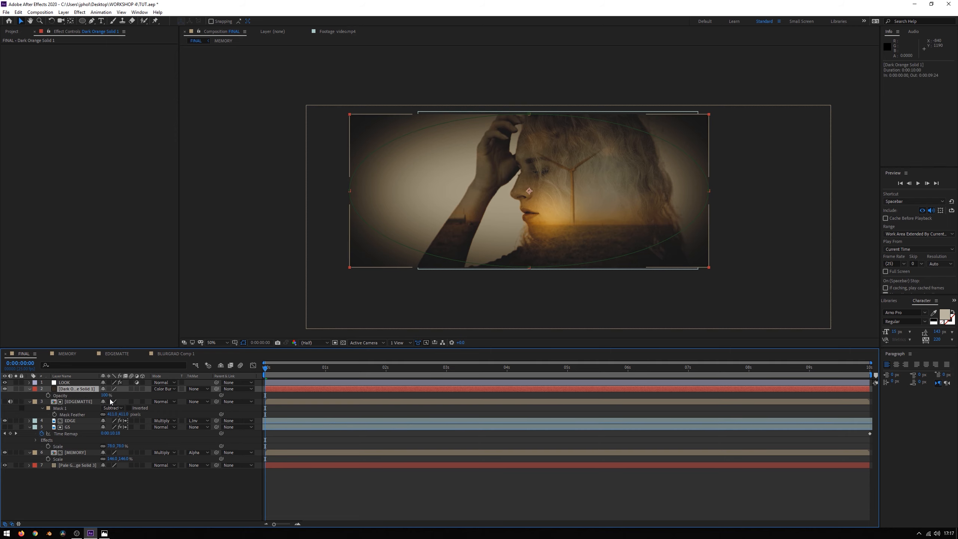
left_click_drag(104, 396, 89, 396)
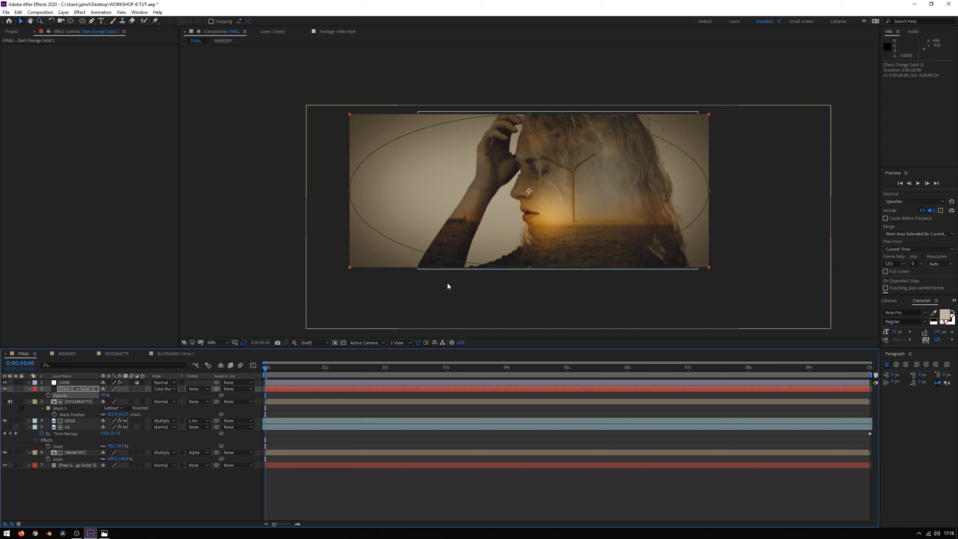
left_click(268, 242)
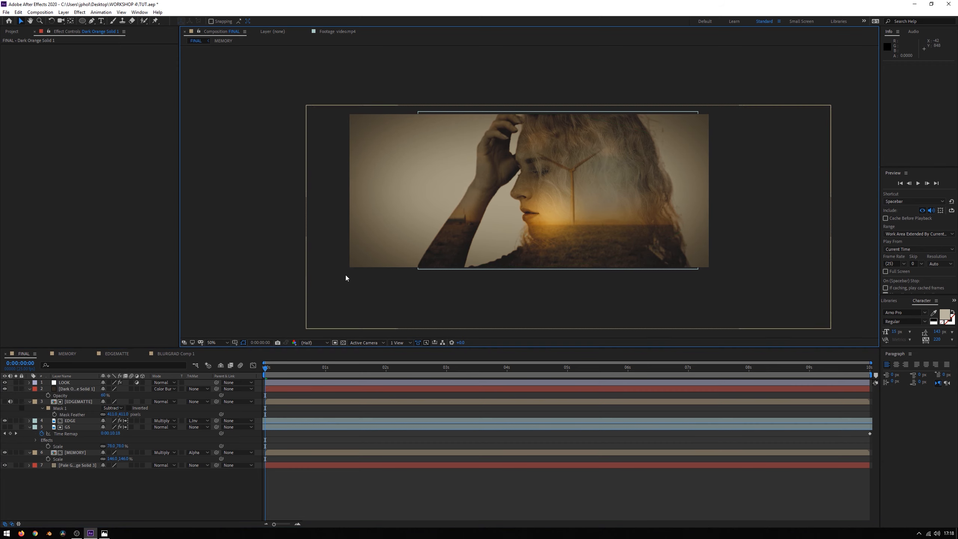
left_click_drag(293, 367, 85, 379)
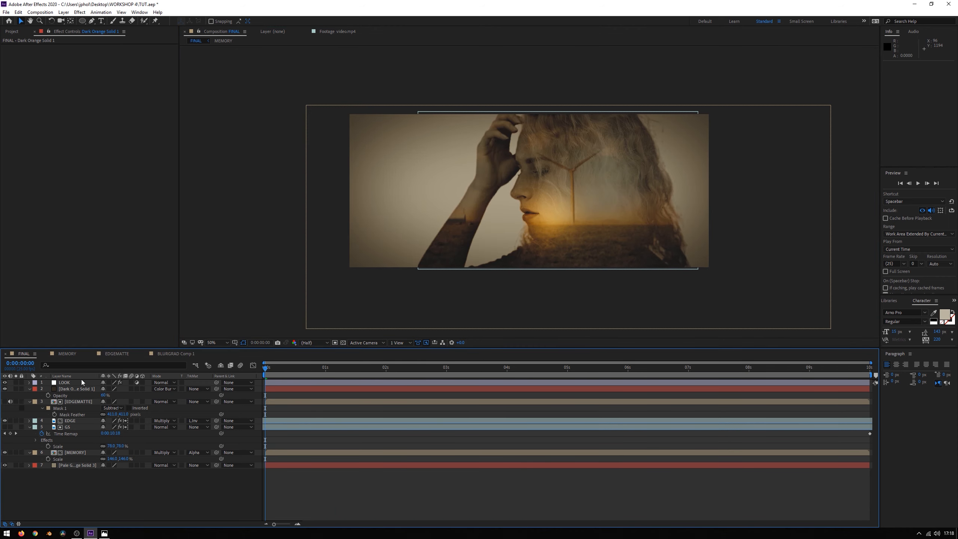
- Slightly raise the highlights and shadows on the RGB Curve of the LOOK layer's Lumetri Color effect
left_click(72, 383)
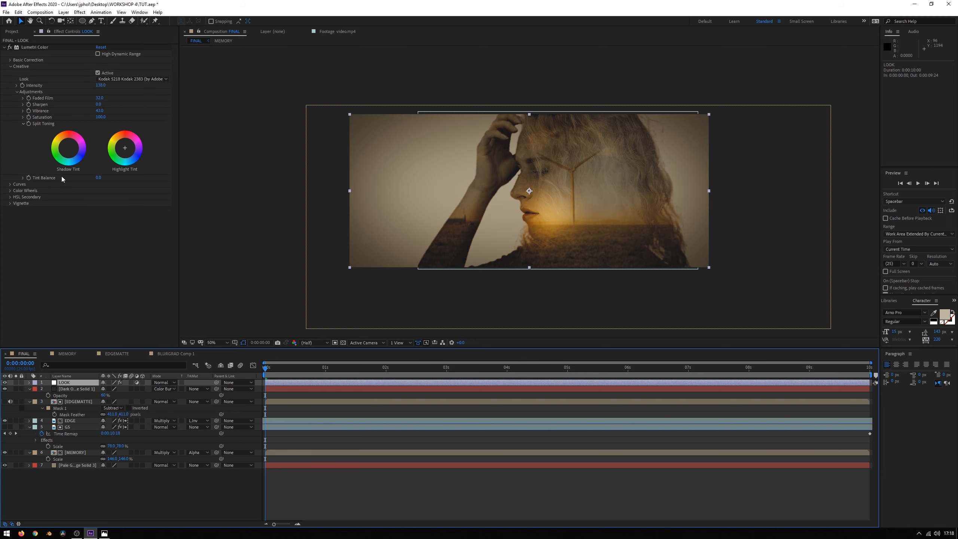
left_click(9, 184)
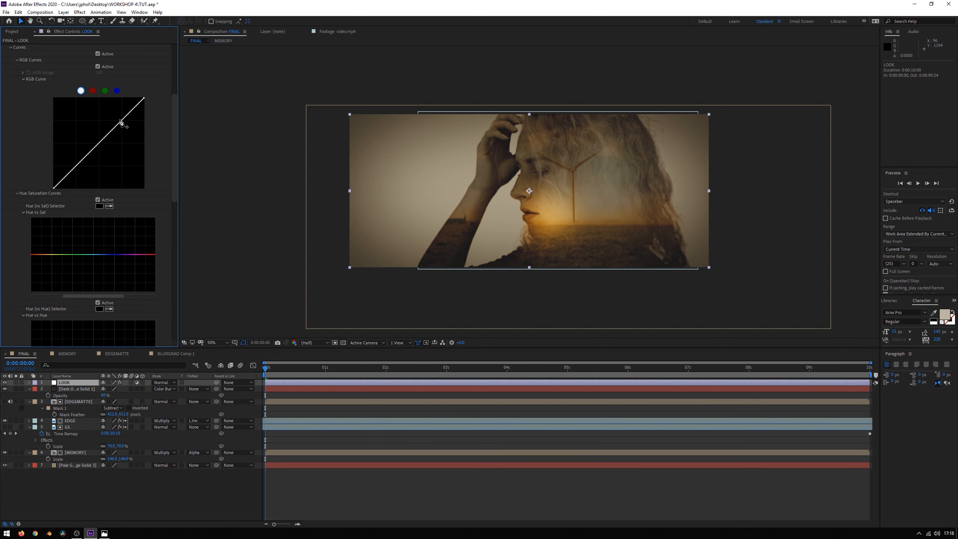
left_click_drag(122, 121, 122, 119)
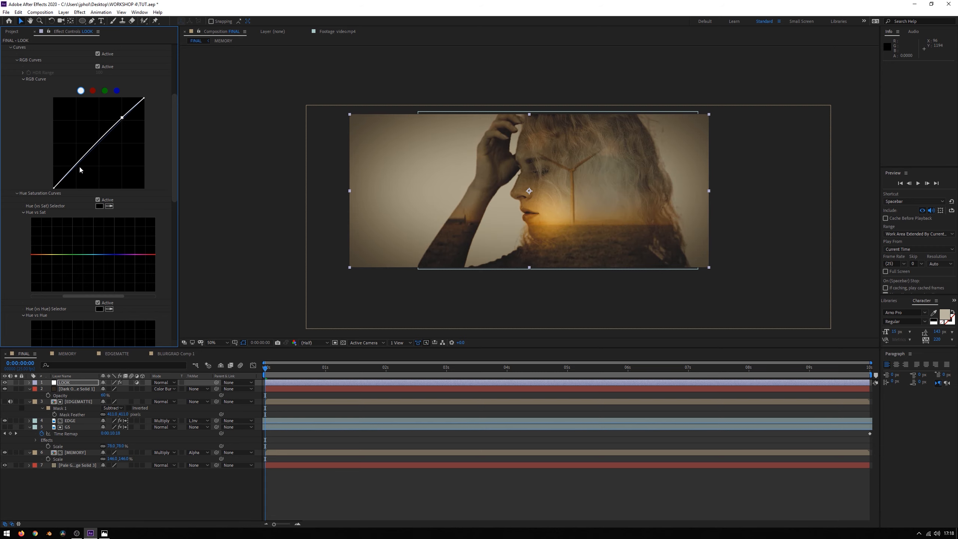
left_click_drag(74, 167, 75, 166)
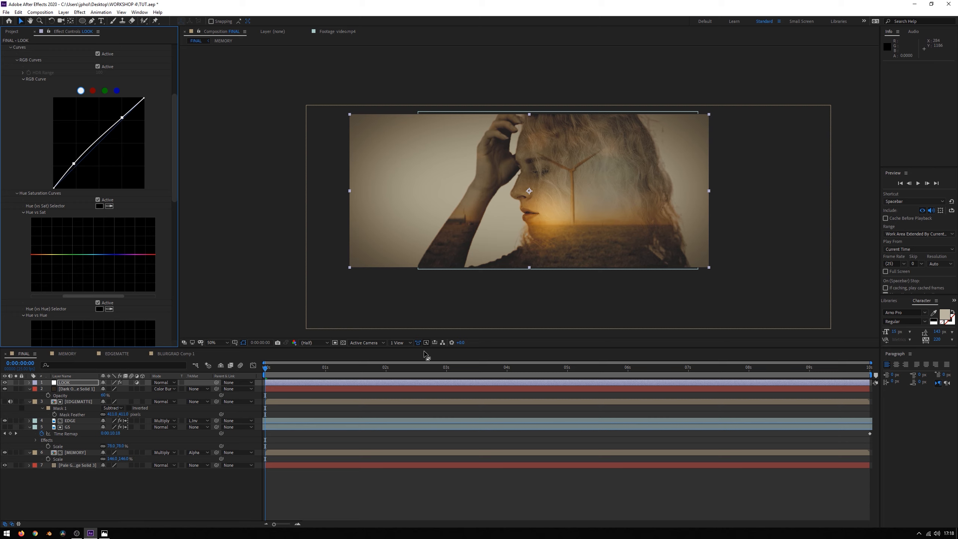
- Compare the composite at the first frame with and without the LOOK layer's grade
left_click_drag(284, 371, 124, 379)
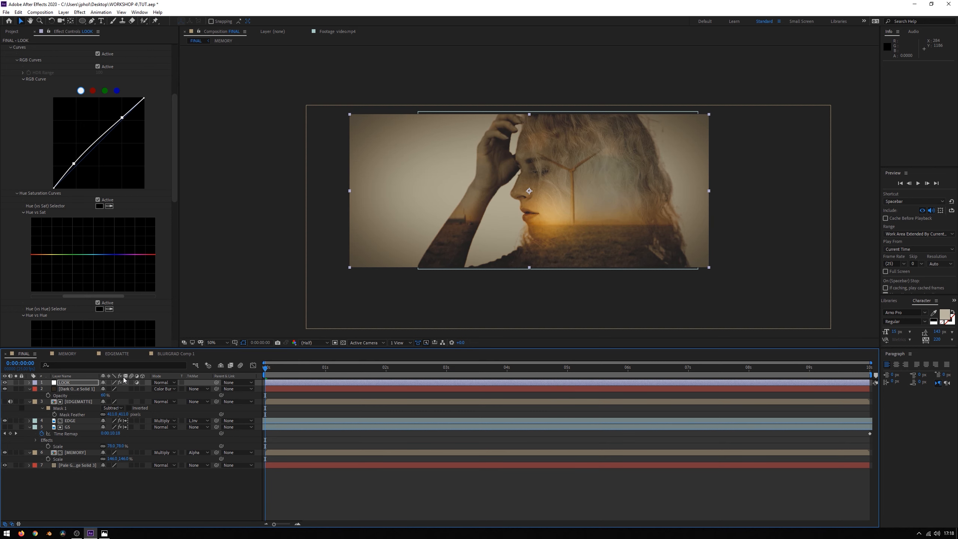
left_click(5, 382)
left_click(4, 383)
- Reshape the EDGEMATTE layer's mask, pulling its lowest point down to the woman's lips and its point above her hair inward
left_click(75, 421)
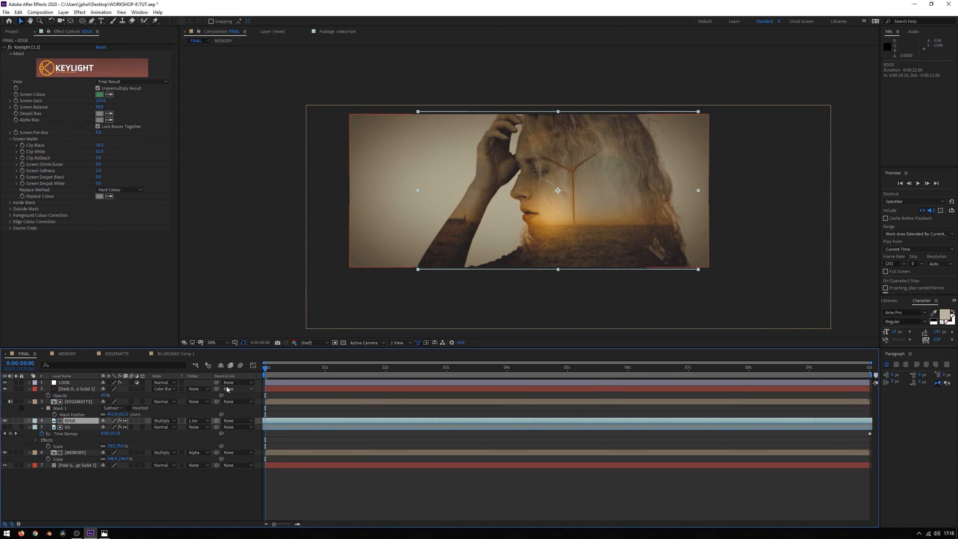
left_click(78, 402)
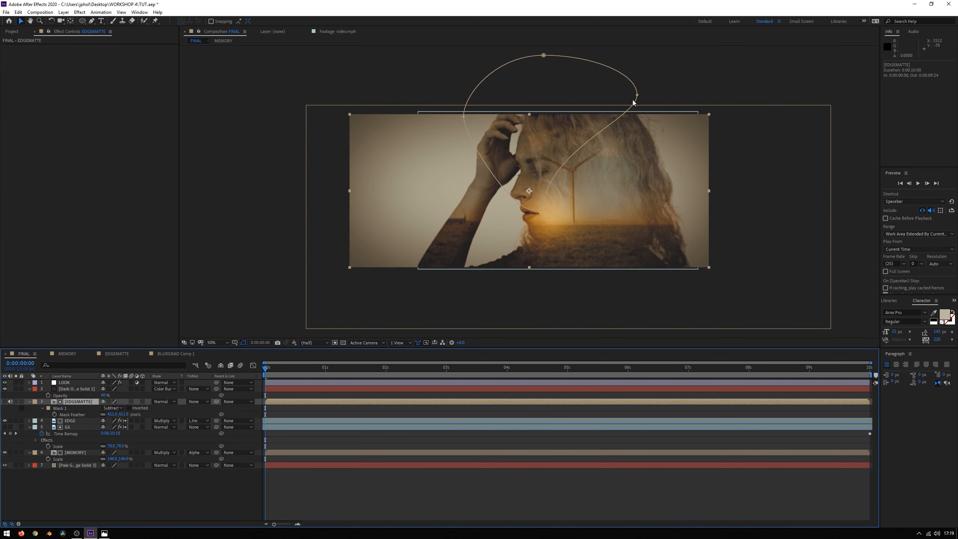
left_click_drag(636, 95, 650, 152)
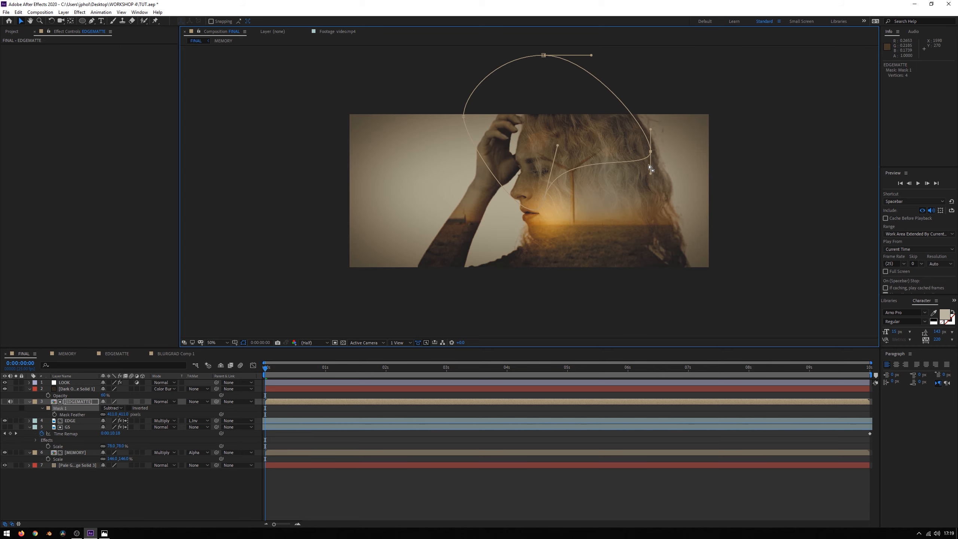
left_click_drag(651, 155, 646, 120)
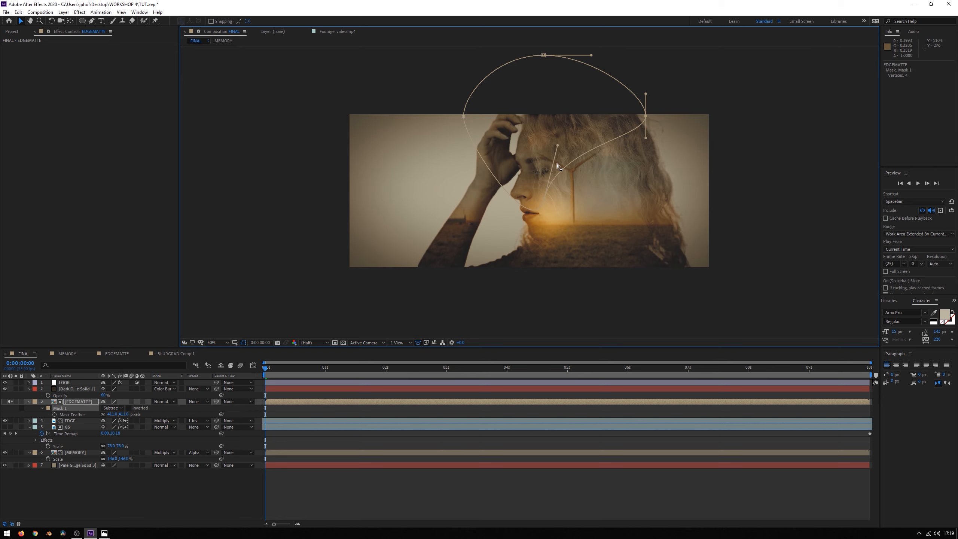
left_click_drag(557, 145, 589, 167)
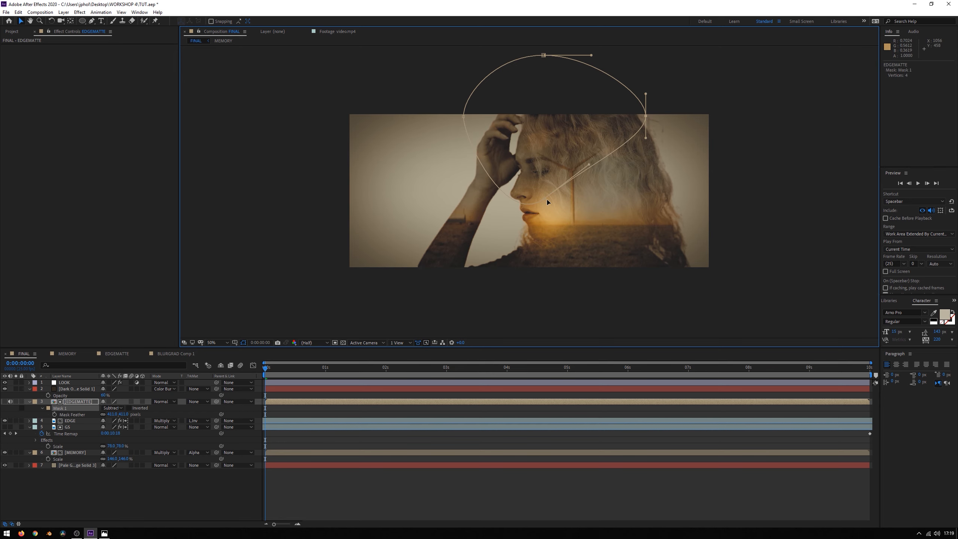
left_click_drag(588, 165, 574, 133)
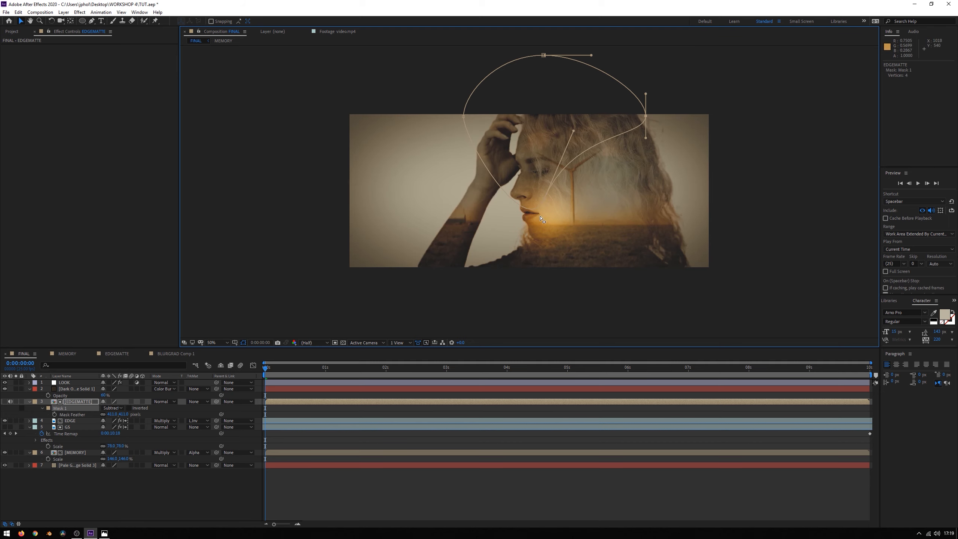
mouse_move(544, 199)
left_mouse_down()
mouse_move(535, 196)
mouse_move(534, 212)
mouse_move(536, 187)
mouse_move(531, 207)
left_mouse_up()
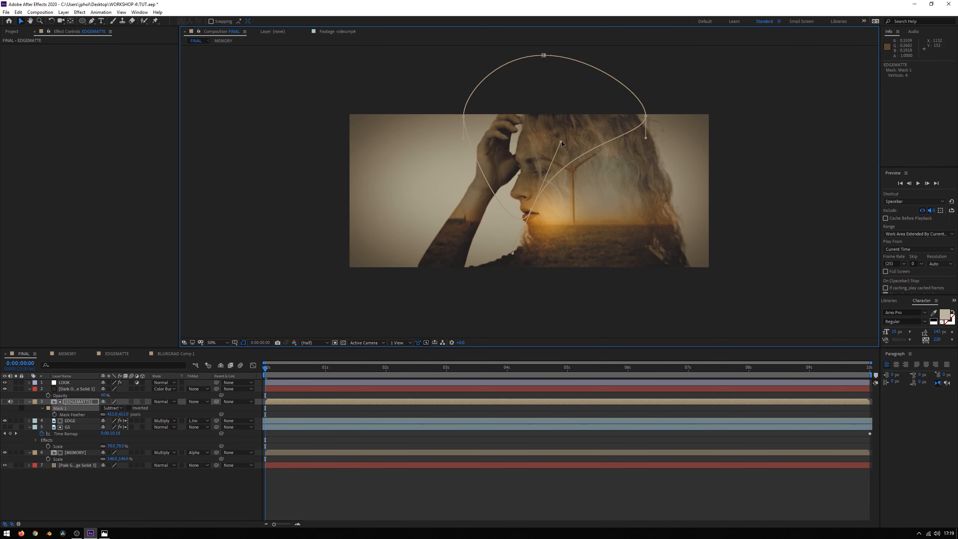
left_click_drag(561, 141, 536, 126)
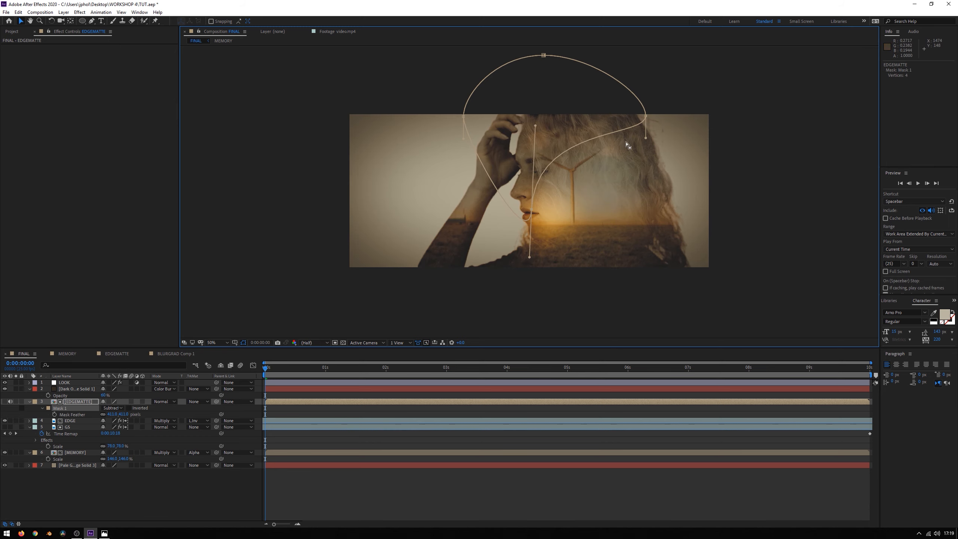
left_click_drag(646, 116, 607, 119)
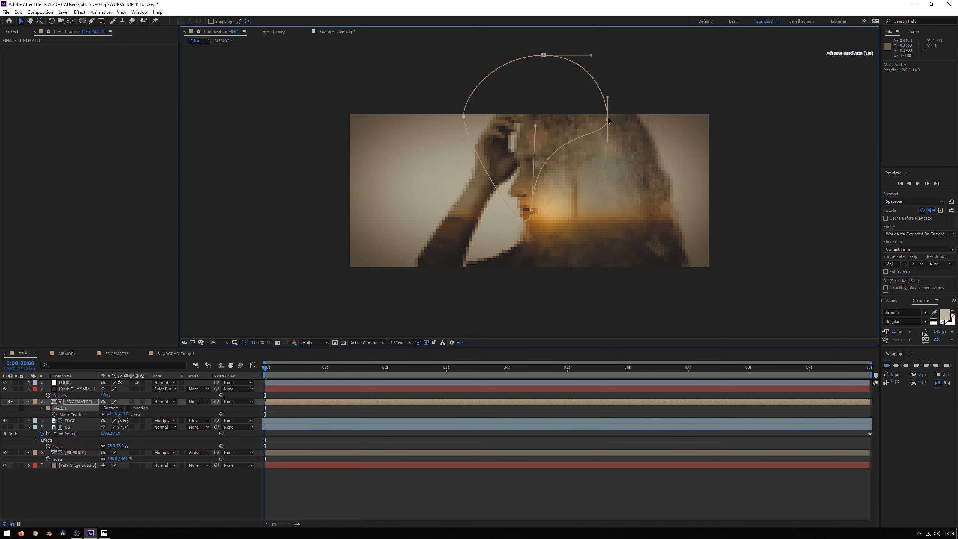
- Deselect the mask, scrub through the FINAL composition to check the blend over time, and return to the first frame
left_click(746, 260)
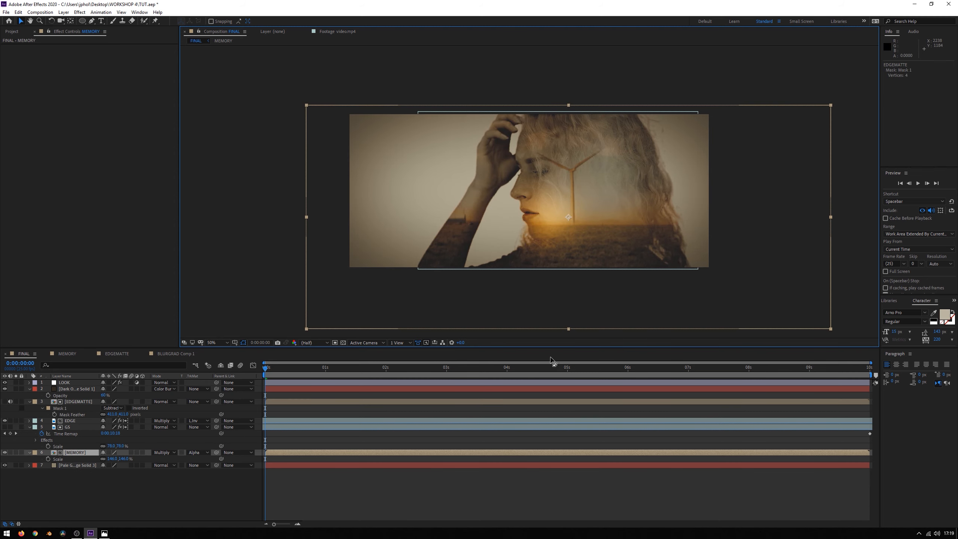
left_click_drag(572, 370, 722, 360)
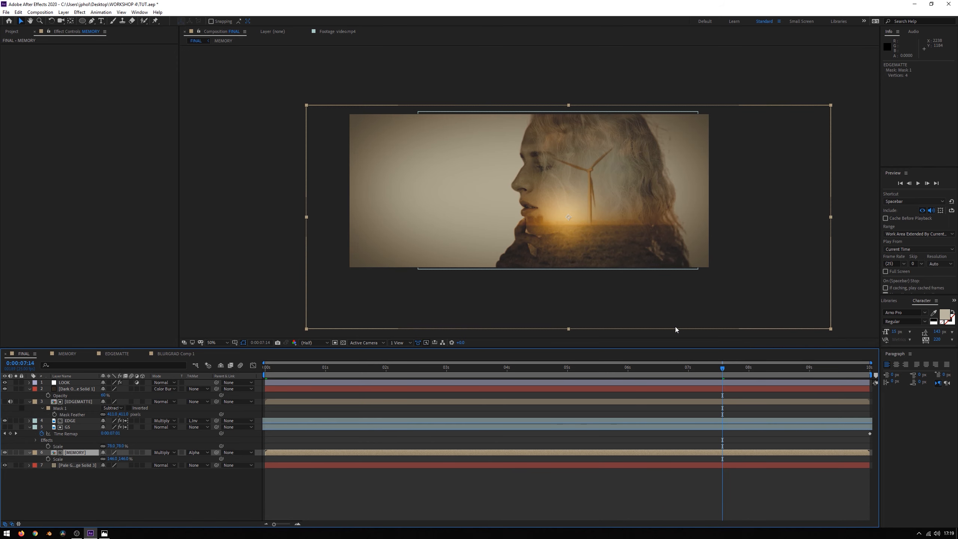
left_click_drag(473, 365, 247, 352)
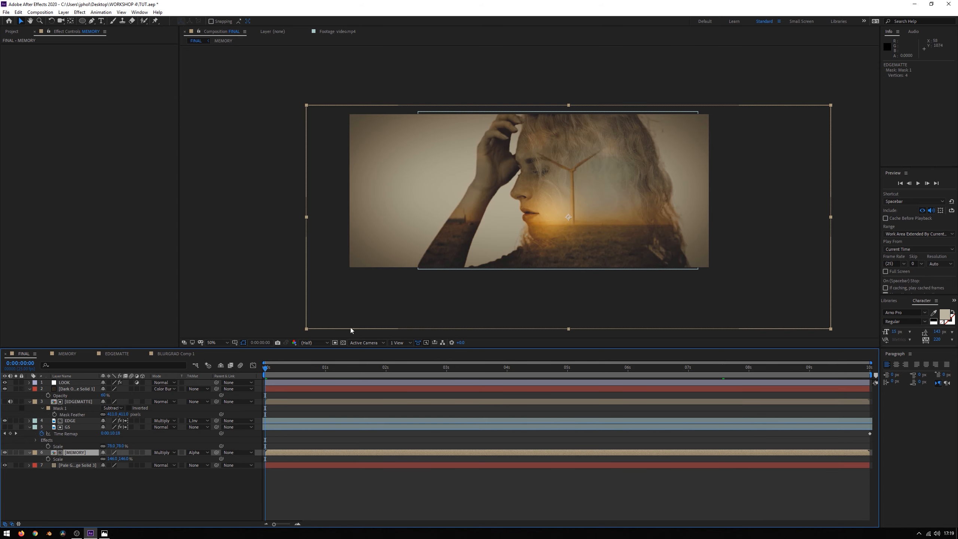
- Create an adjustment layer directly above the dark brown vignette solid and name it BLUR
left_click(75, 389)
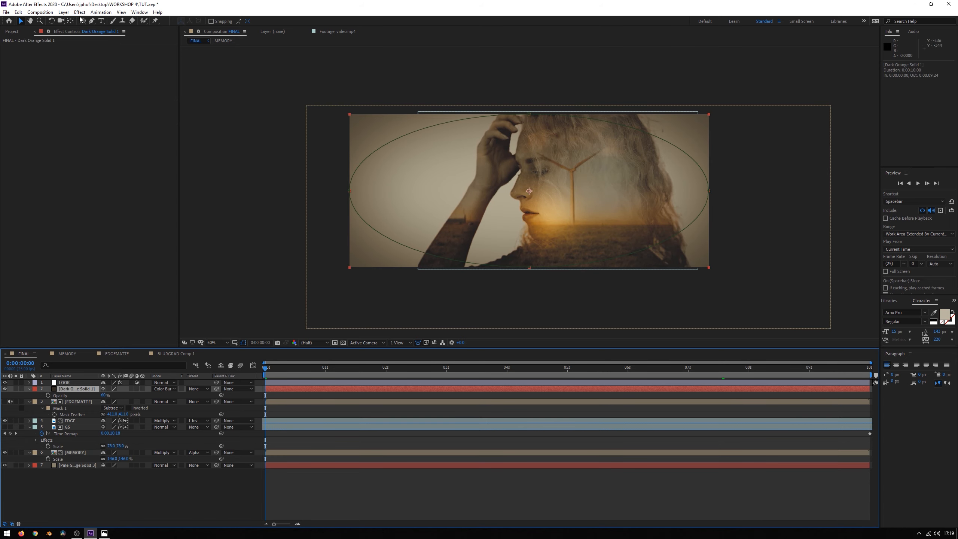
left_click(63, 12)
mouse_move(70, 21)
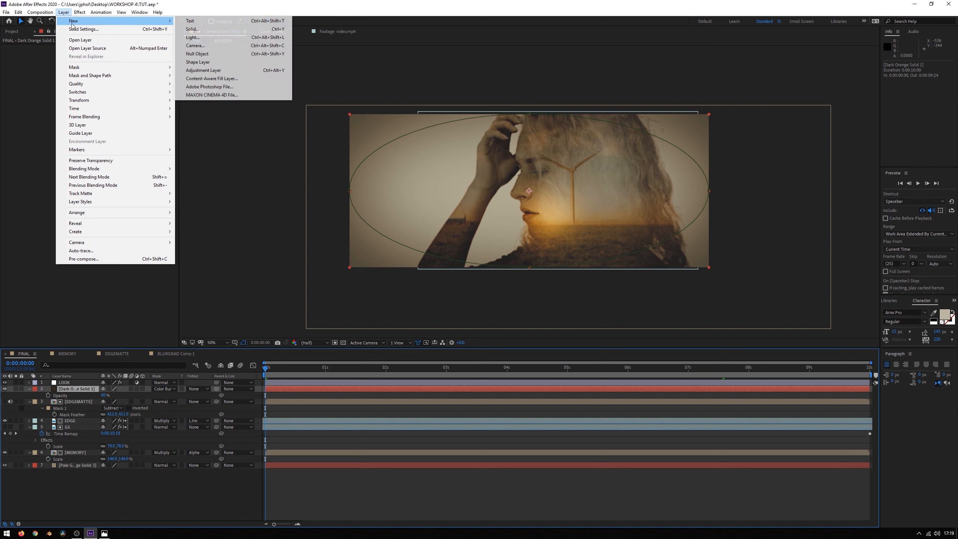
left_click(206, 71)
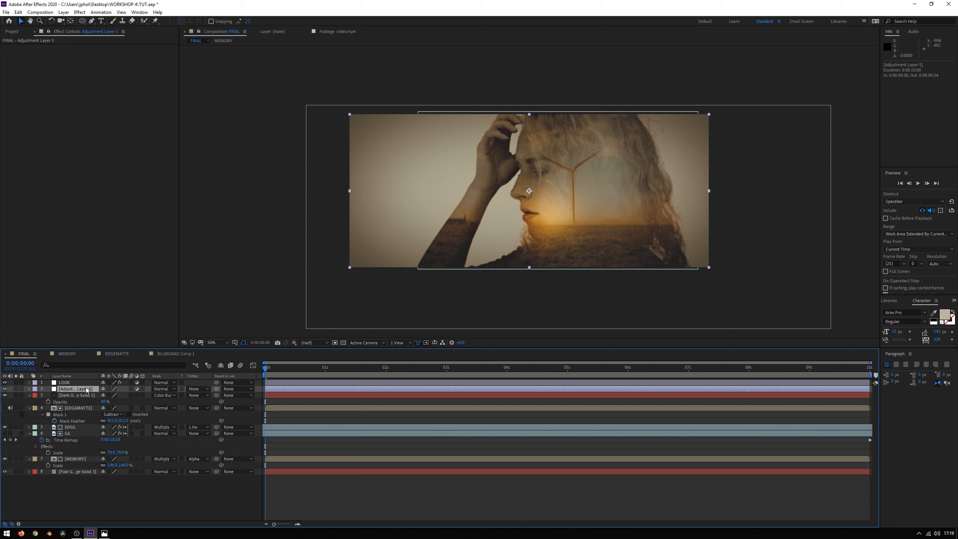
key("Return")
type("BLUR")
key("Return")
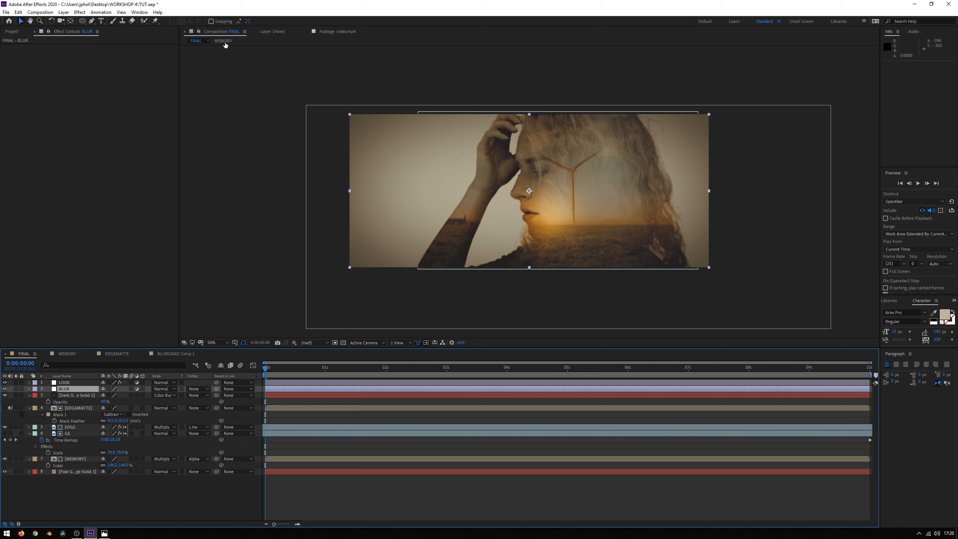
- Apply Camera Lens Blur to the BLUR layer with a Blur Radius of 100 and a Diffraction Fringe of 500
left_click(80, 12)
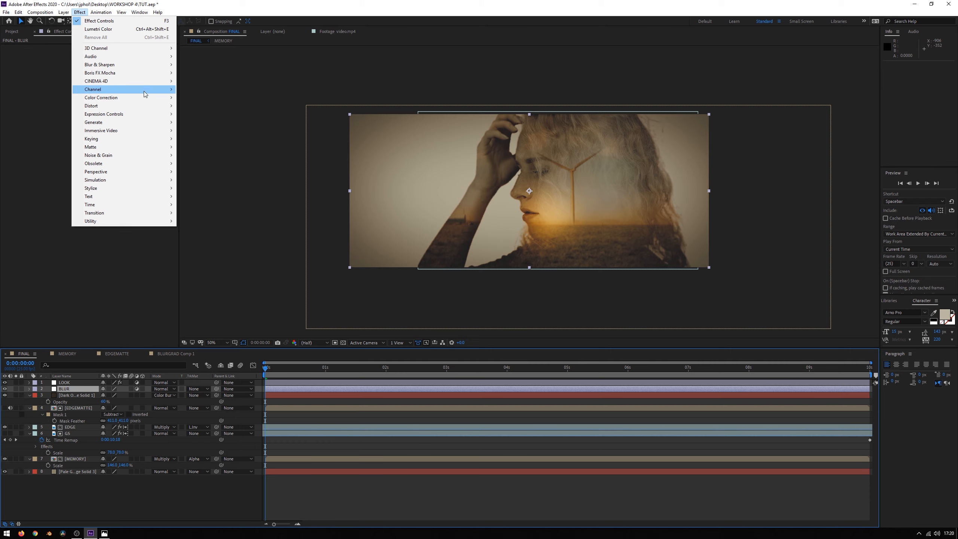
mouse_move(148, 65)
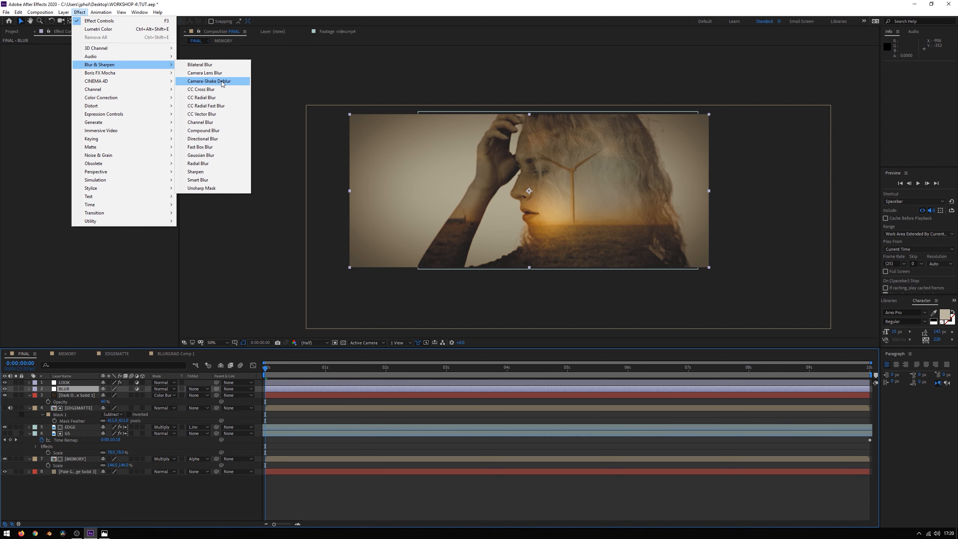
left_click(213, 73)
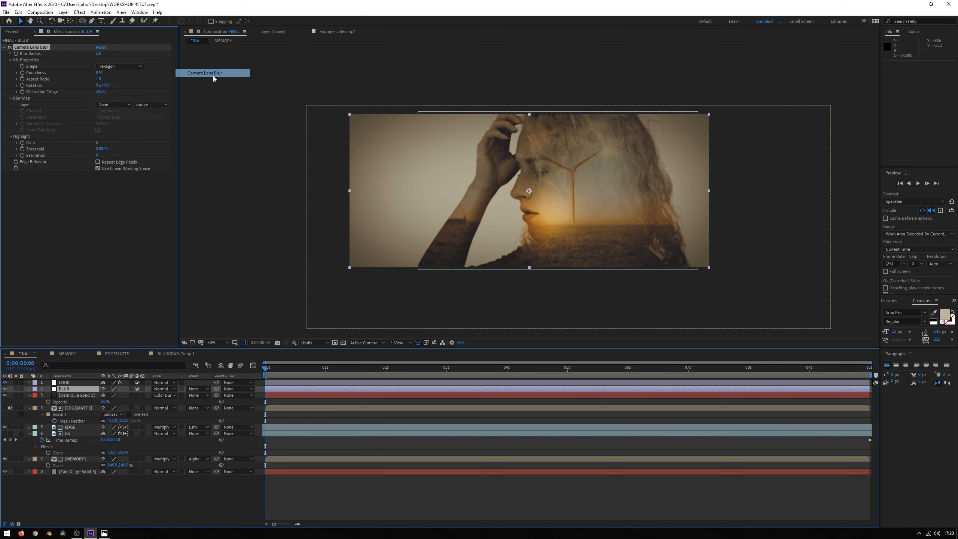
left_click(99, 53)
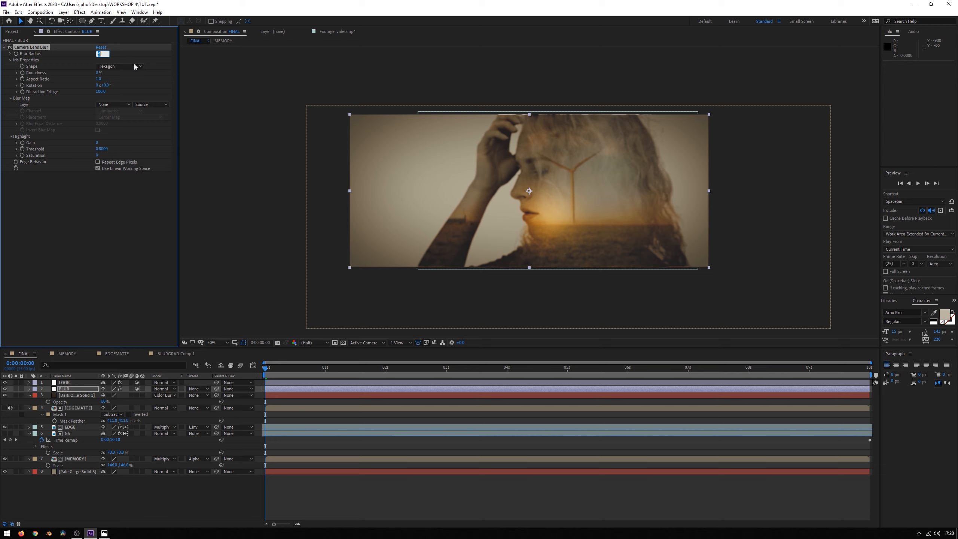
key("Return")
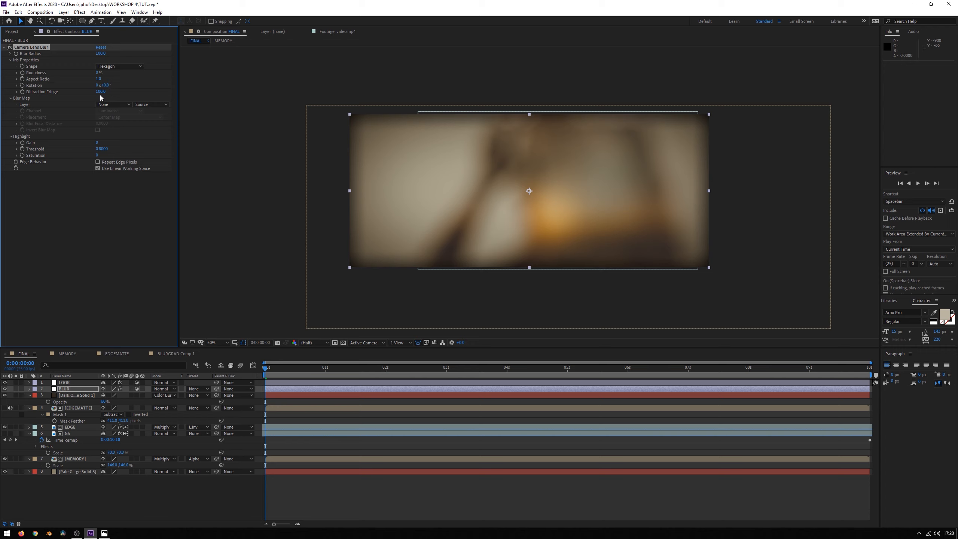
type("500")
- Set the project's color depth to 8 bits per channel and return to the BLUR layer's effect settings
left_click(12, 32)
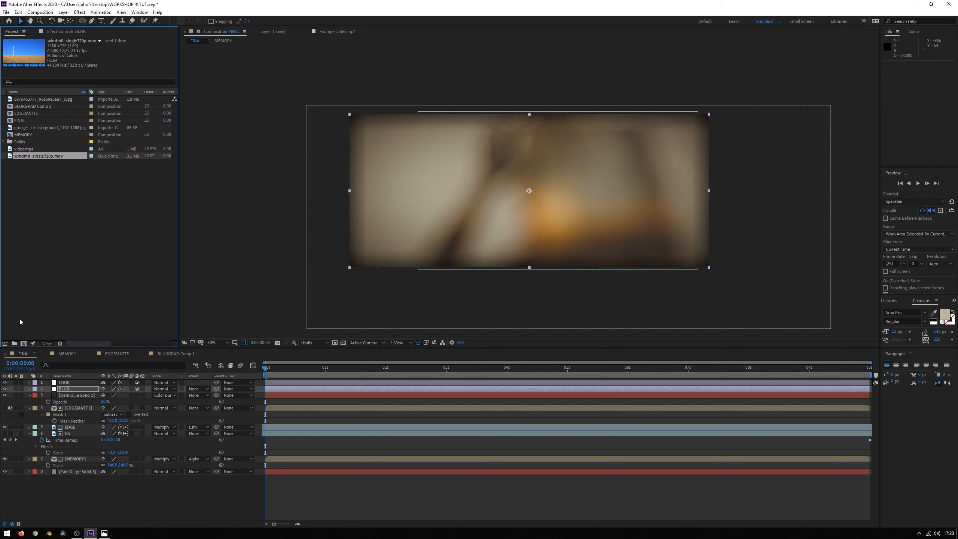
left_click(45, 344, "alt")
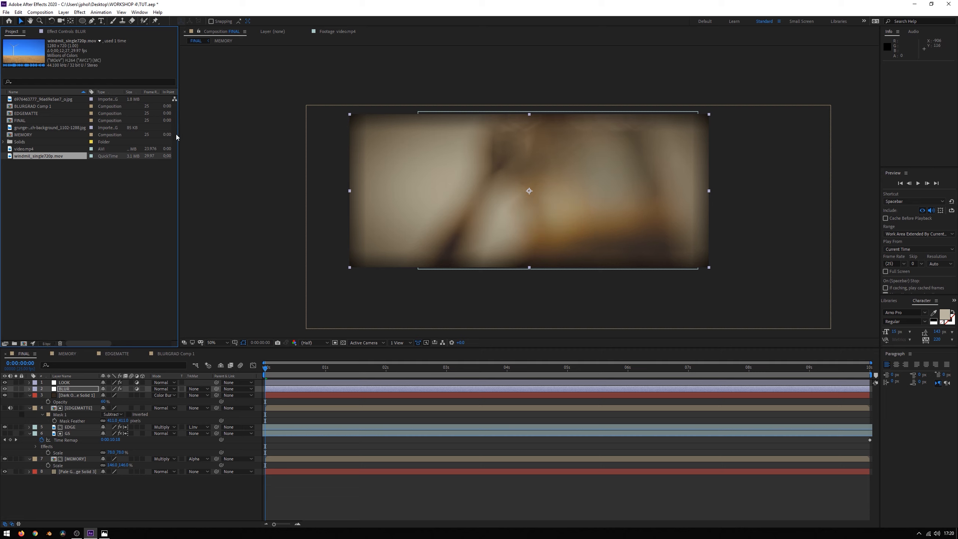
left_click(65, 31)
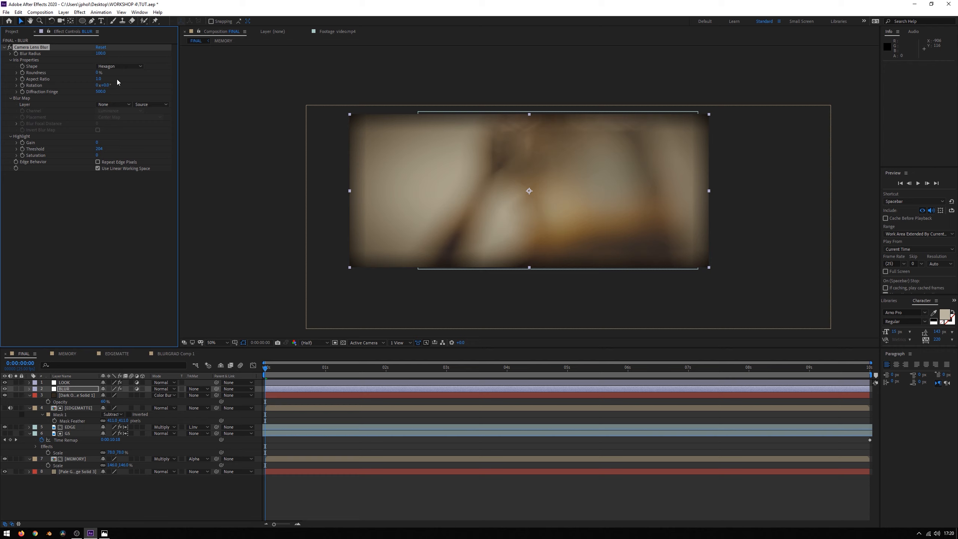
- In Camera Lens Blur, enable Repeat Edge Pixels, raise the highlight gain, lower the threshold, and set Diffraction Fringe to 100
left_click(98, 169)
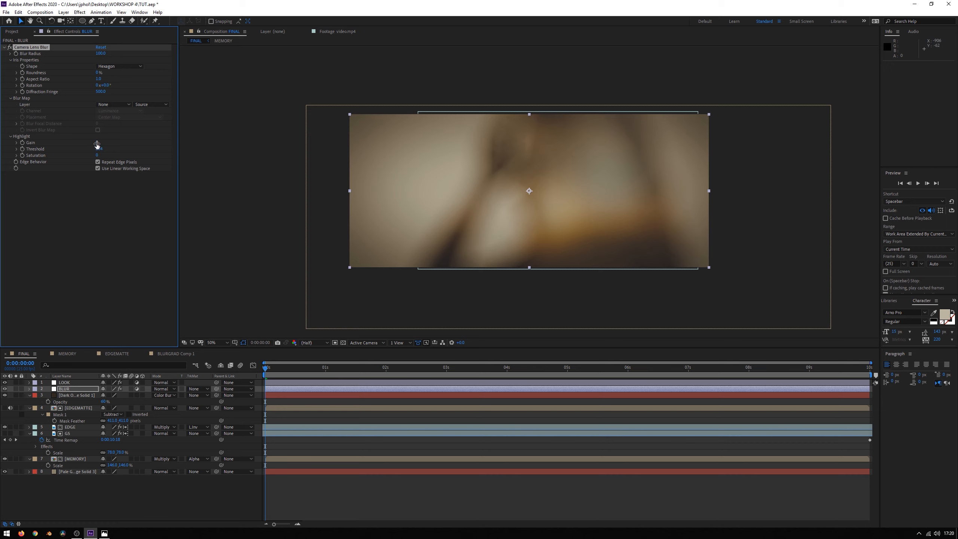
mouse_move(97, 143)
left_mouse_down()
mouse_move(114, 145)
mouse_move(73, 151)
mouse_move(95, 145)
left_mouse_up()
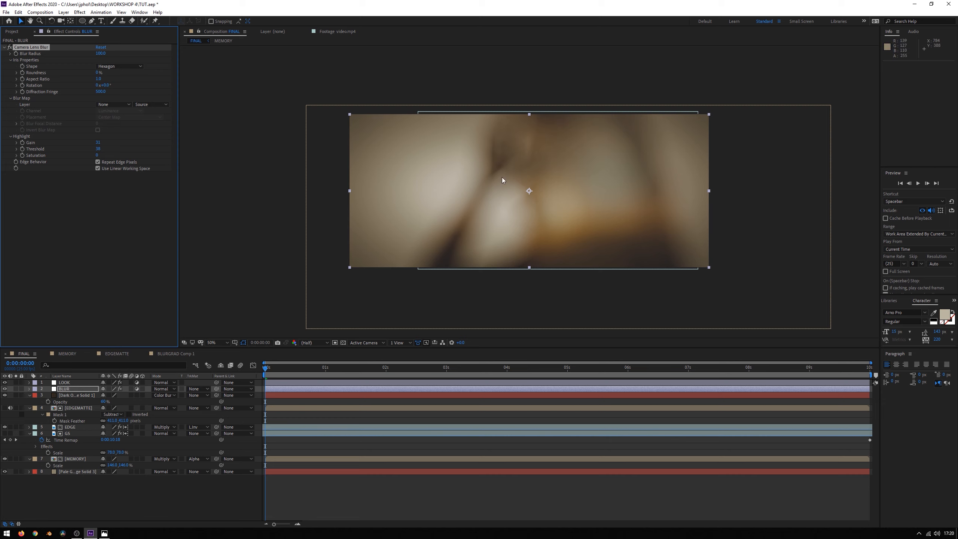
left_click(100, 91)
type("100")
- Create a full-frame black (000000) solid named BLURMAP directly above the BLUR layer
left_click(79, 389)
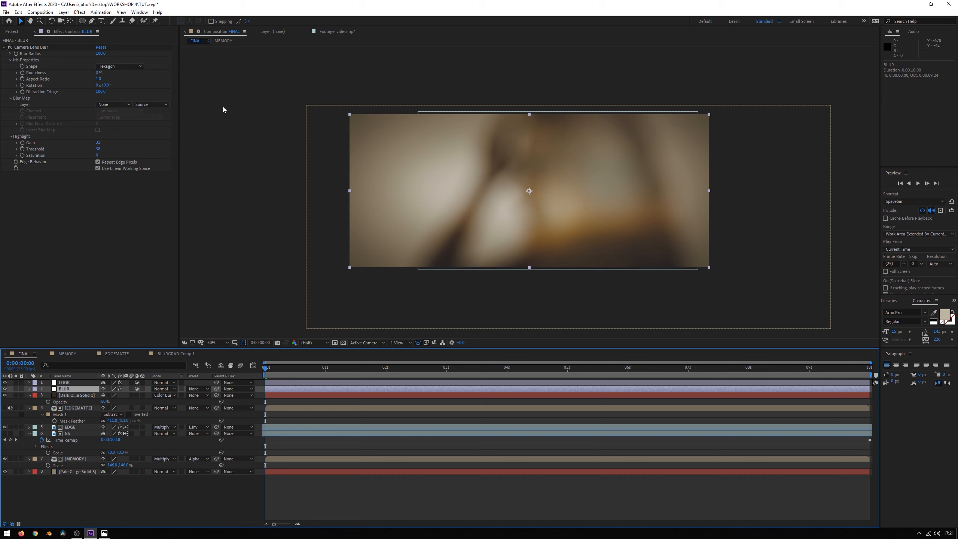
left_click(64, 13)
mouse_move(72, 23)
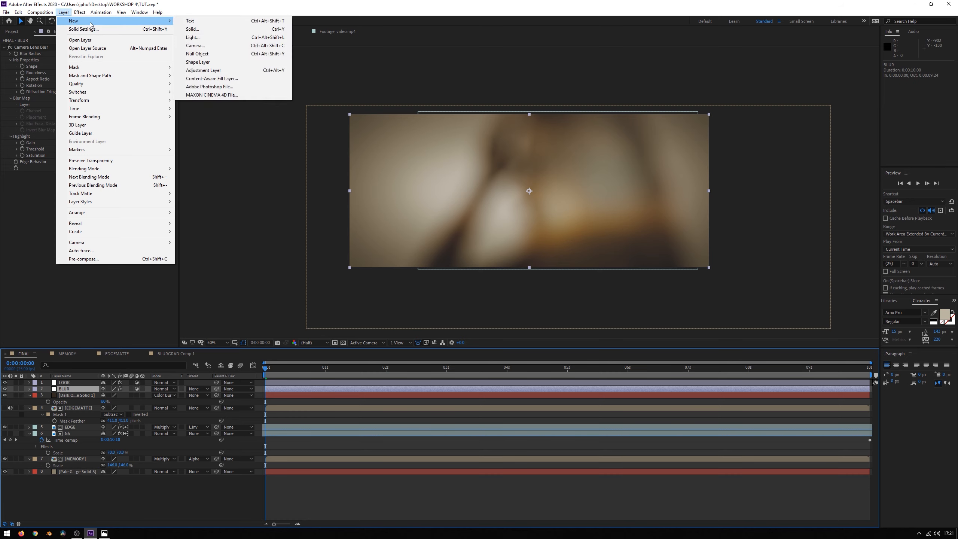
left_click(196, 29)
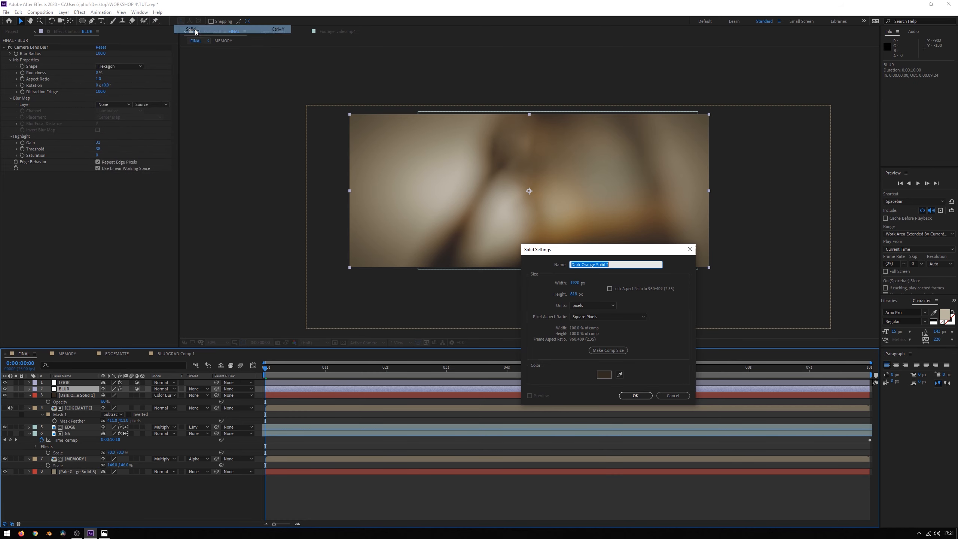
left_click(604, 374)
left_click(572, 305)
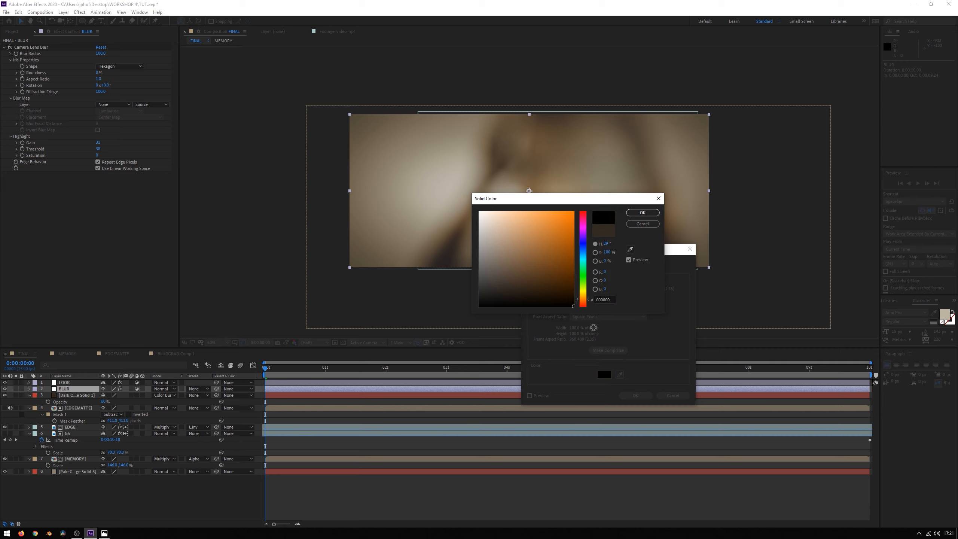
left_click(642, 212)
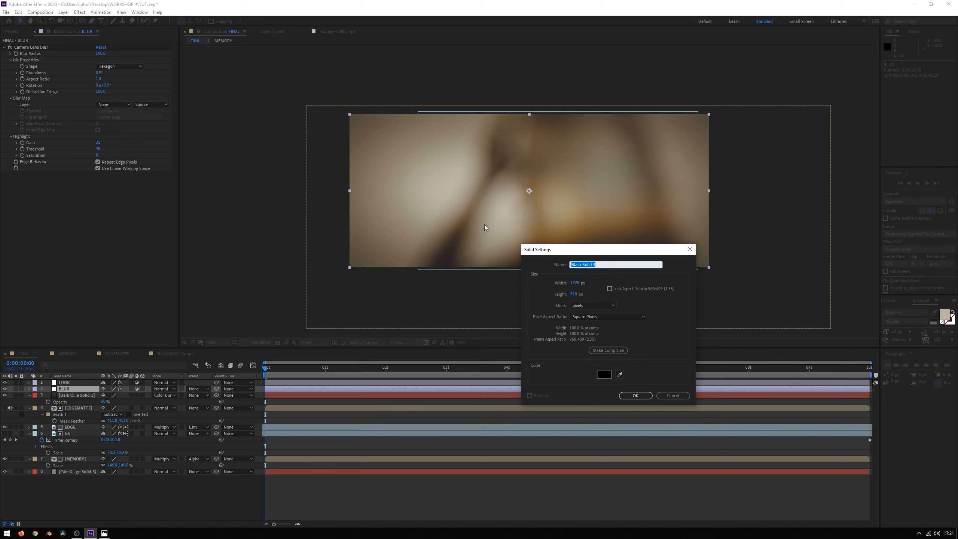
type("BR")
type("URMAP")
key("Return")
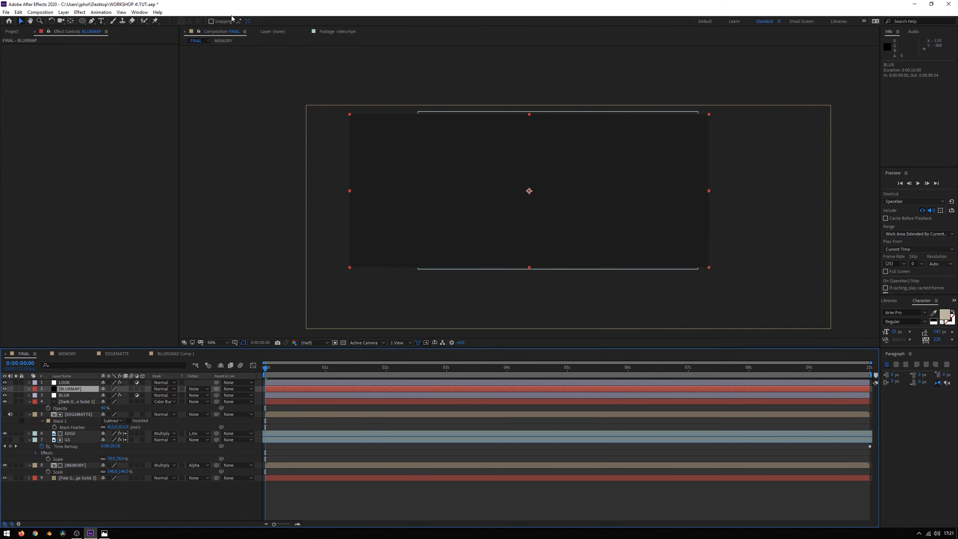
- Apply a Gradient Ramp effect to the BLURMAP layer and set its ramp shape to Radial Ramp
left_click(80, 12)
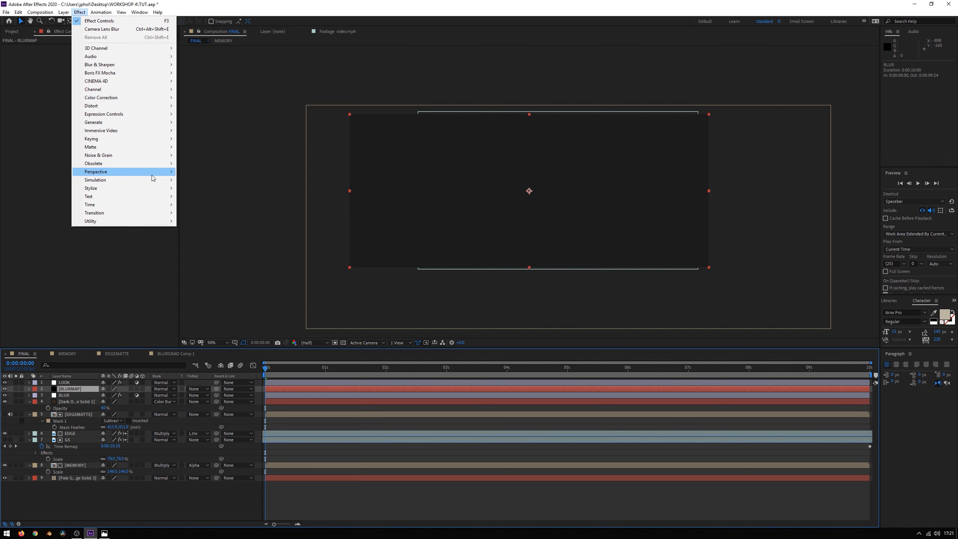
mouse_move(142, 123)
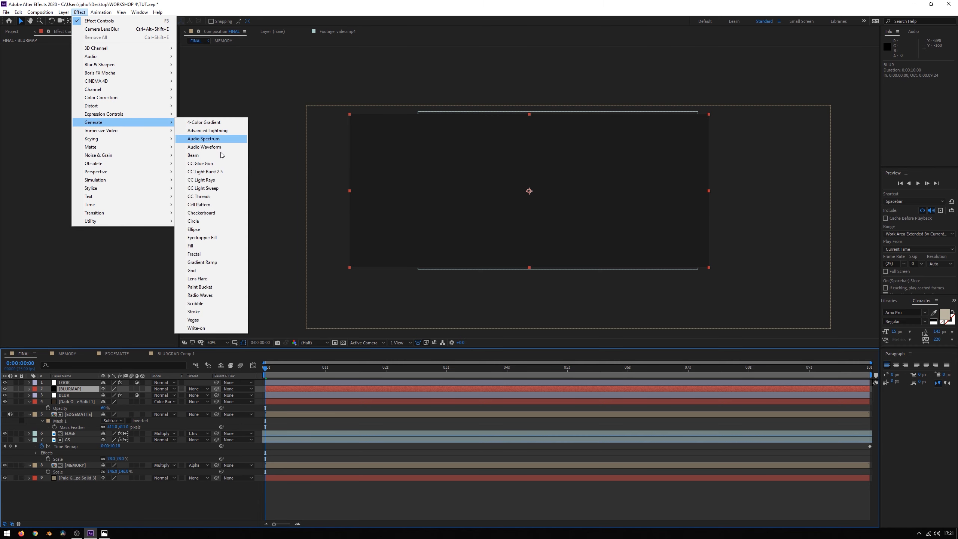
left_click(221, 263)
left_click(135, 80)
left_click(124, 94)
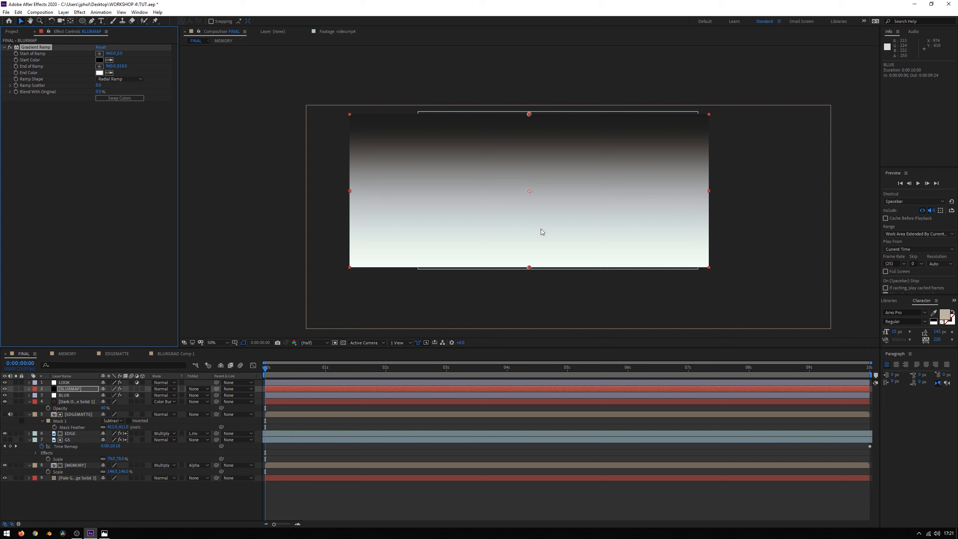
left_click(530, 191)
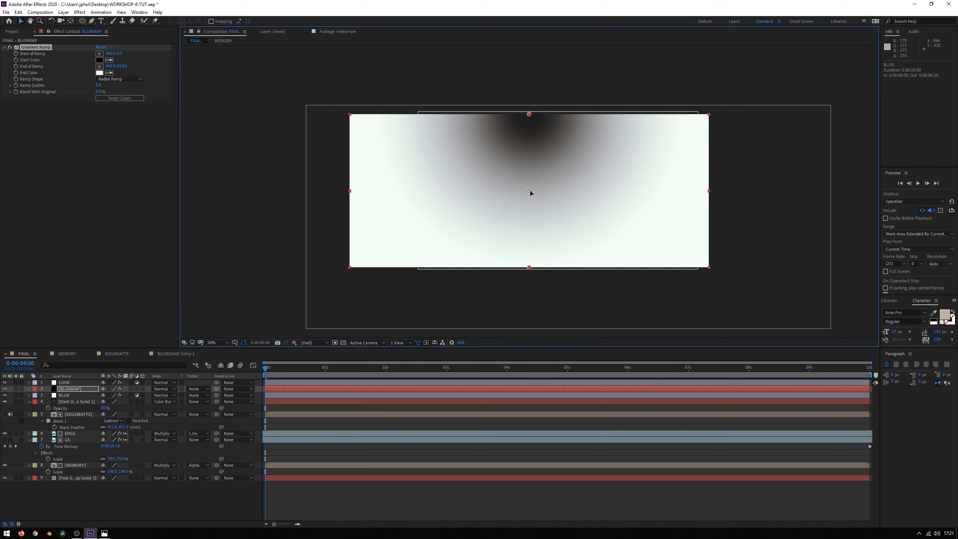
- Place the ramp's start near the frame's center at about 1048, 364 and its end far below the frame at about 1248, 6032
left_click(99, 53)
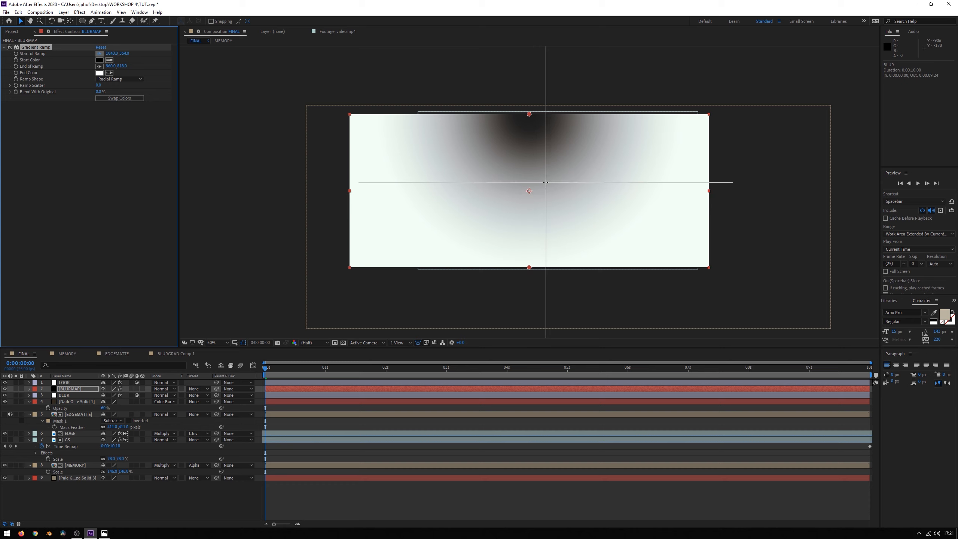
left_click(546, 182)
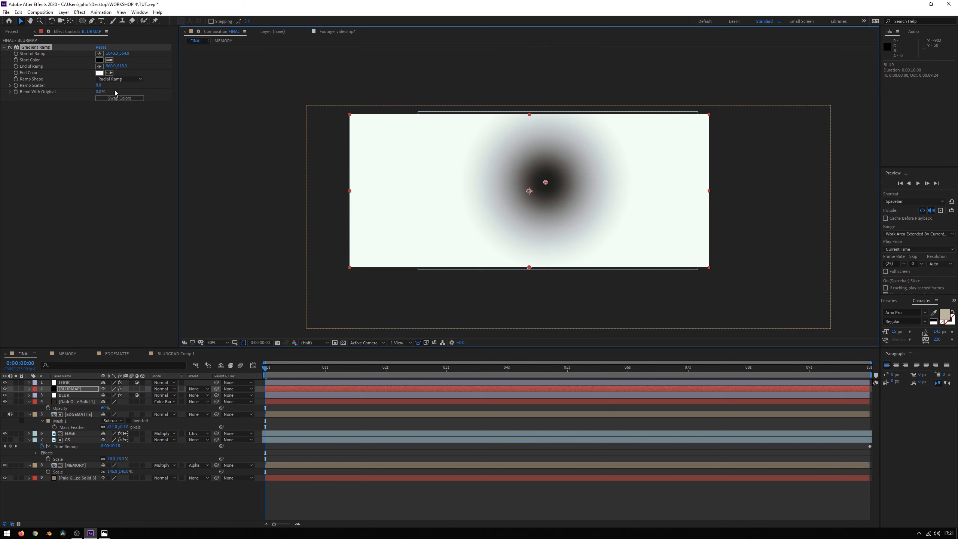
scroll(422, 178, "down", 6)
left_click(99, 67)
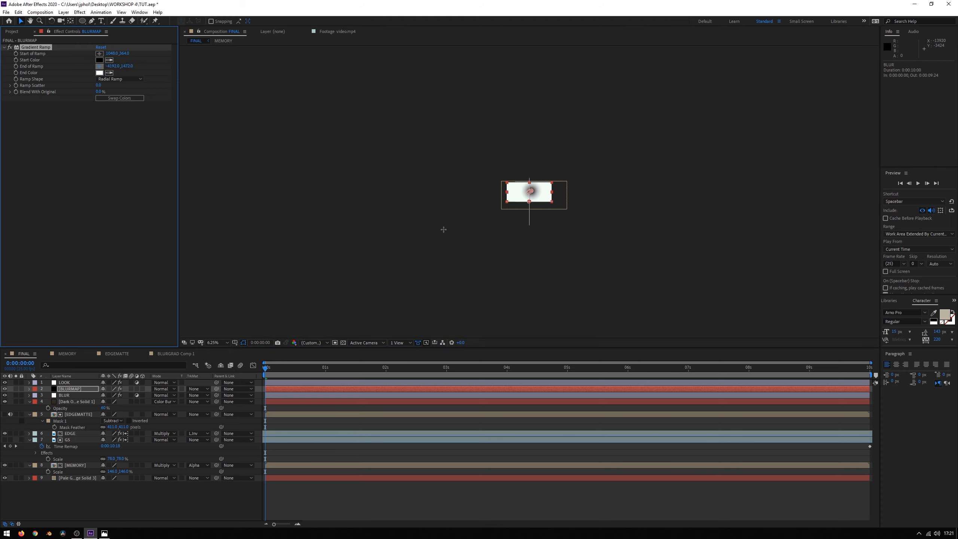
left_click(508, 291)
left_click_drag(510, 289, 537, 322)
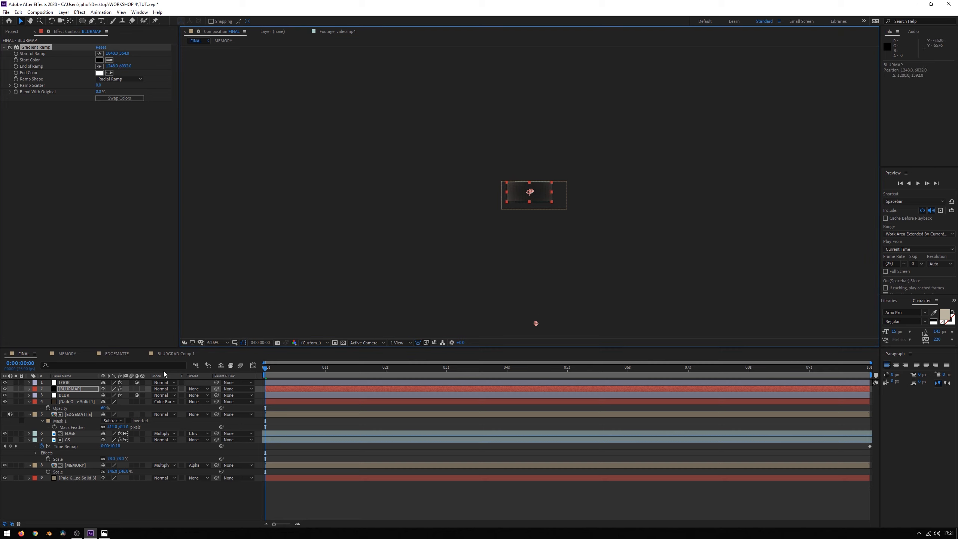
- Pre-compose the BLURMAP layer as BLURMAP Comp 1, moving all attributes into the new composition
left_click(88, 390)
left_click(74, 394)
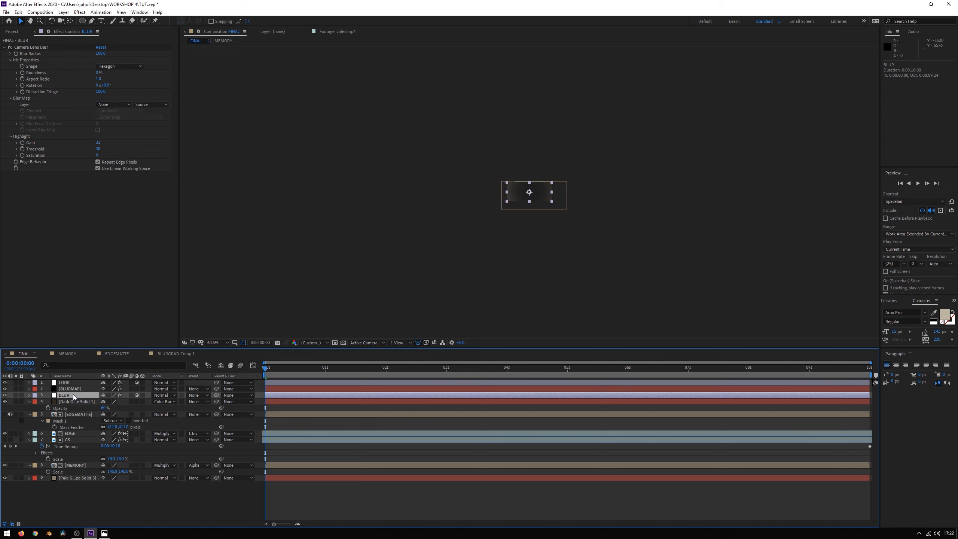
left_click(79, 389)
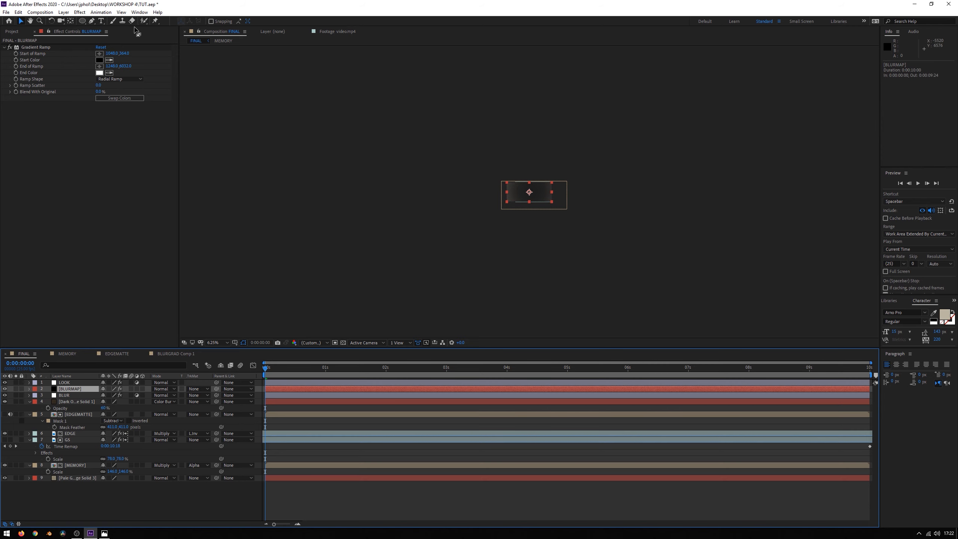
left_click(63, 12)
left_click(99, 260)
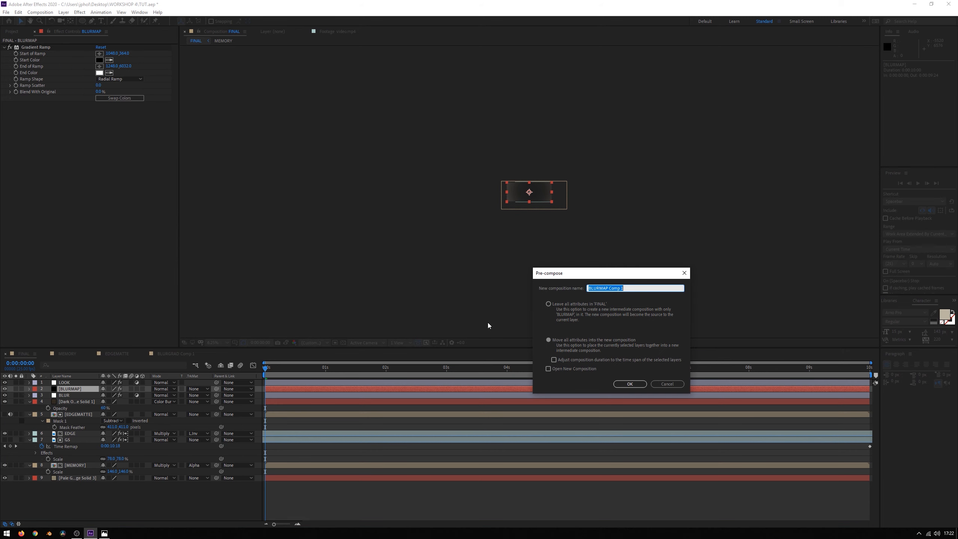
left_click(621, 385)
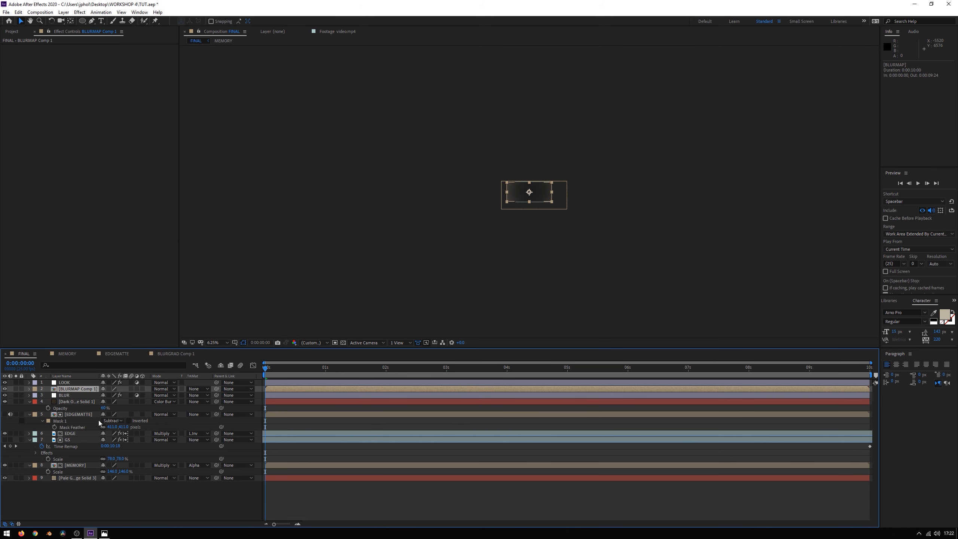
- Set BLURMAP Comp 1 as the blur map of the BLUR layer's Camera Lens Blur and hide the map layer
left_click(64, 395)
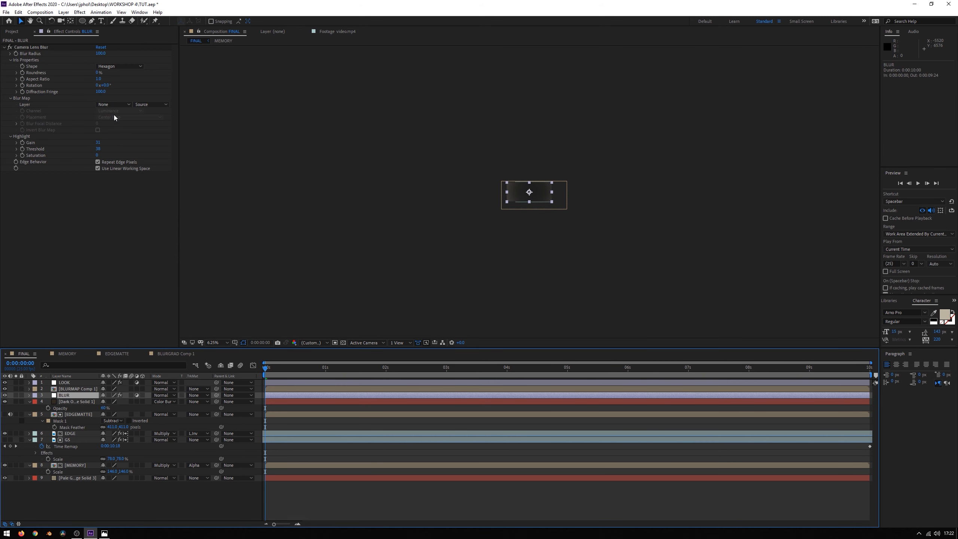
left_click(111, 104)
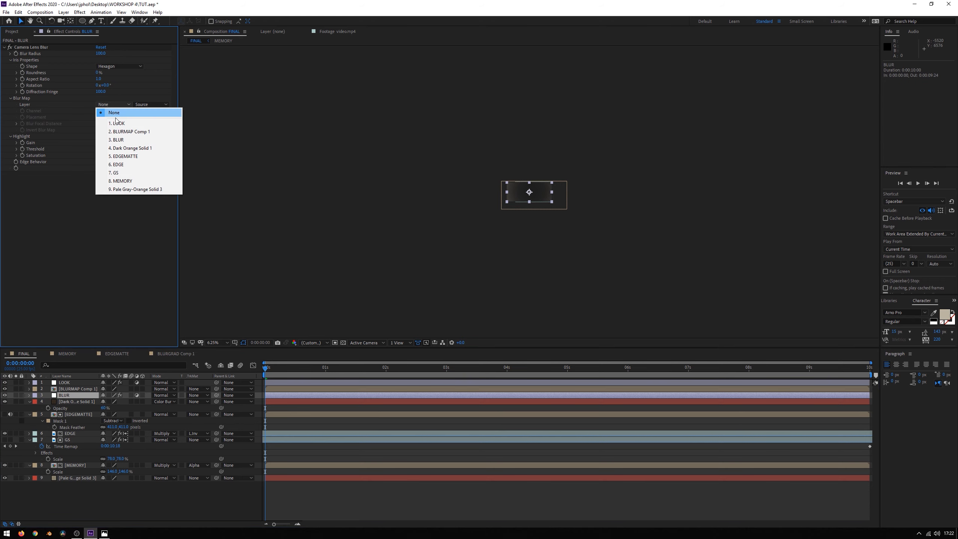
left_click(126, 132)
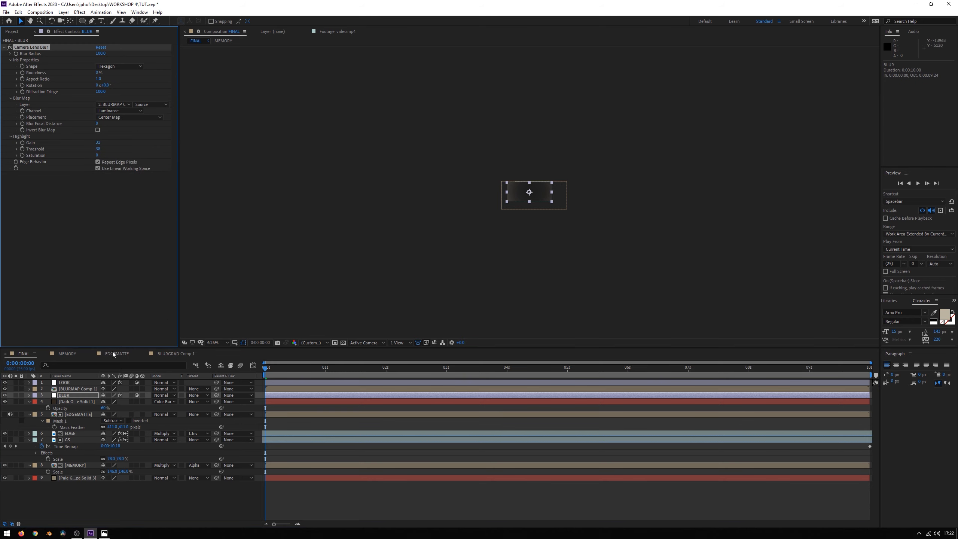
left_click(5, 390)
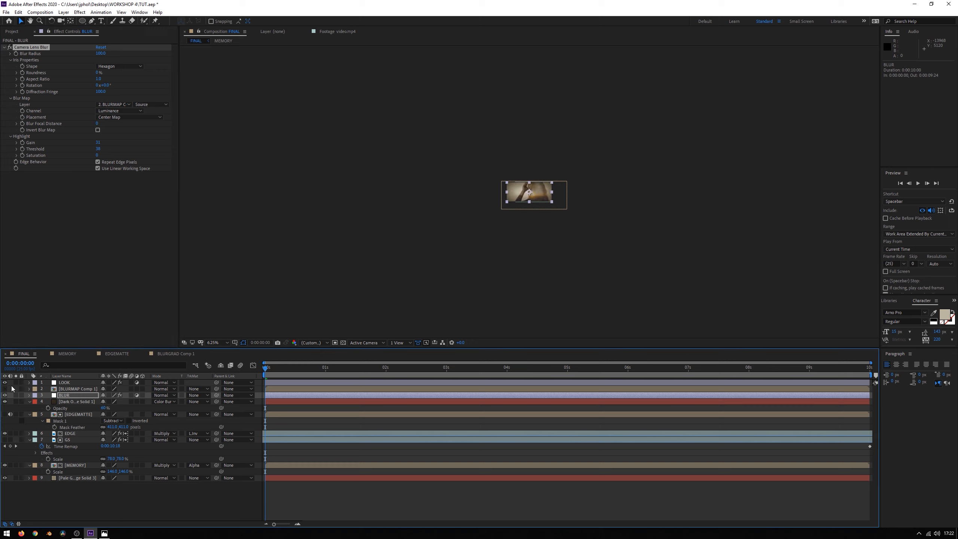
key("shift+/")
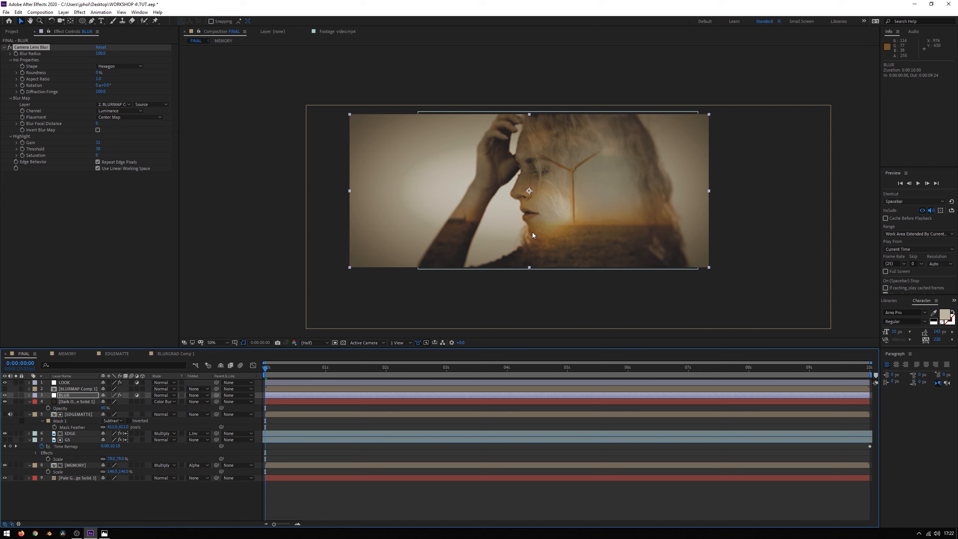
left_click_drag(281, 369, 367, 370)
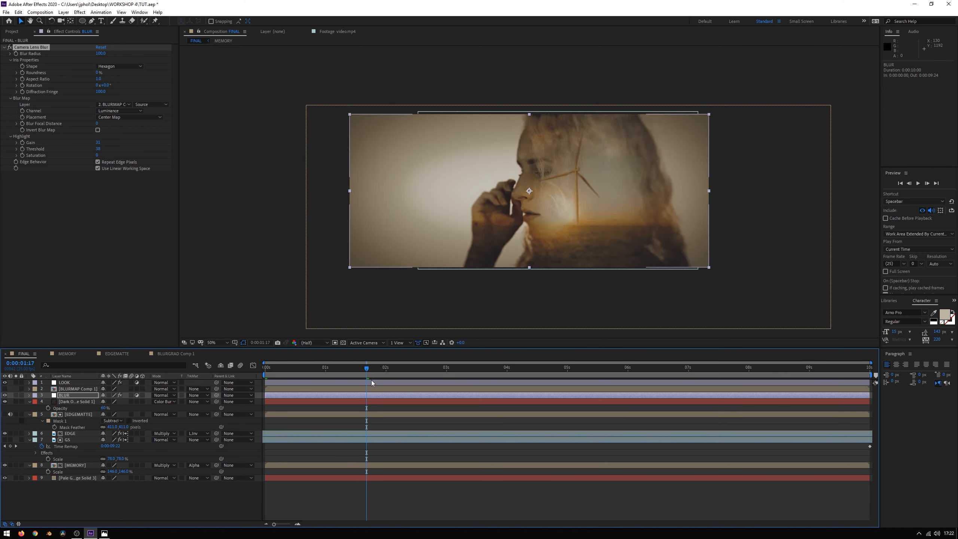
left_click_drag(362, 369, 245, 362)
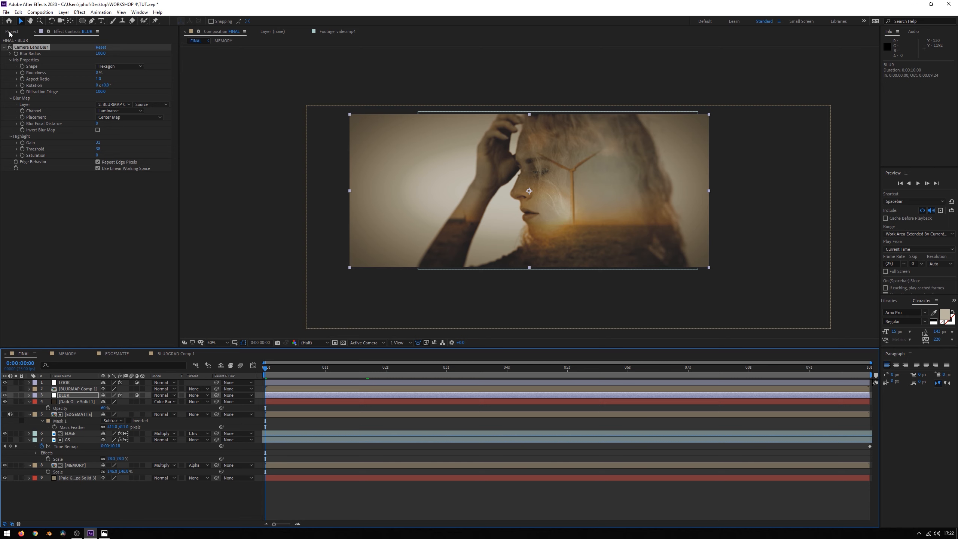
- Add the grunge-scratch-background image to the FINAL composition directly above EDGEMATTE and set its blending mode to Multiply
left_click(11, 32)
left_click_drag(23, 136, 70, 413)
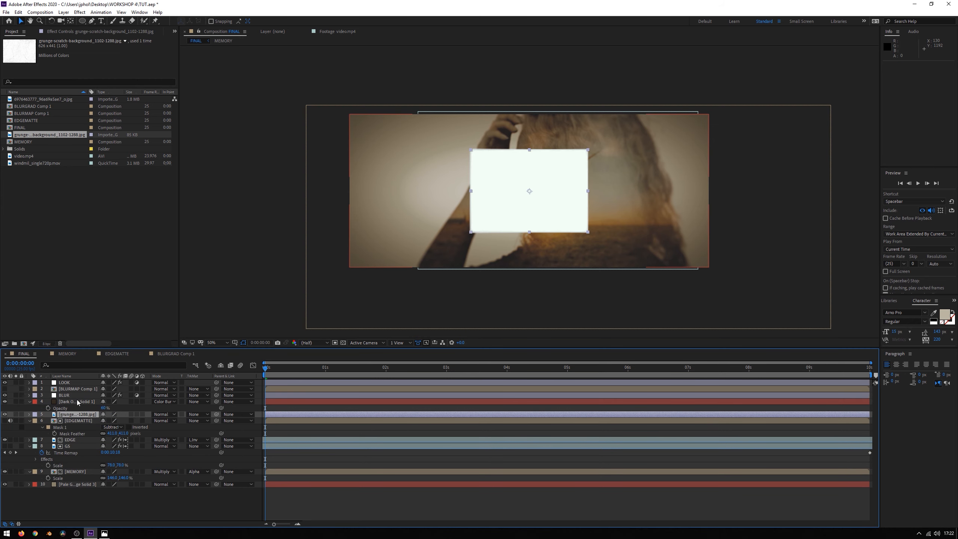
left_click(156, 414)
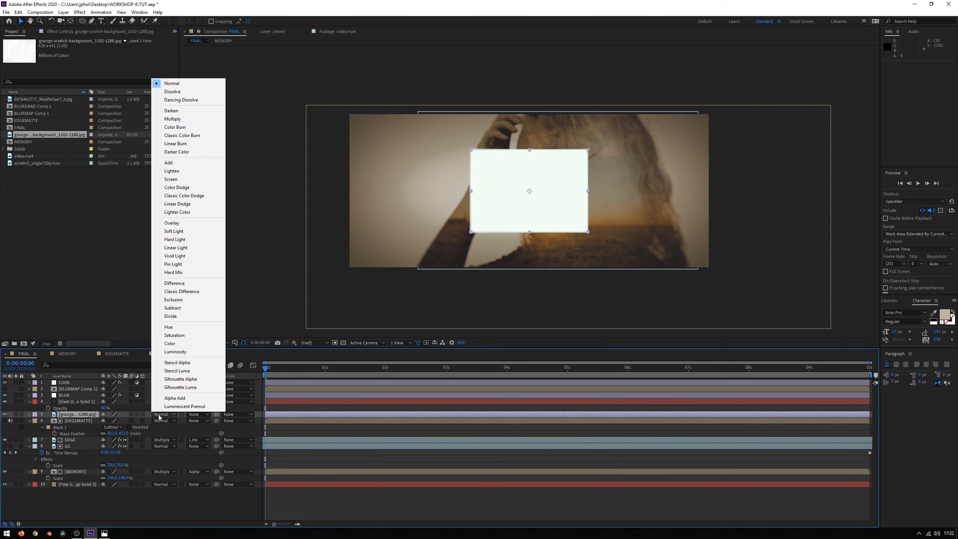
left_click(173, 119)
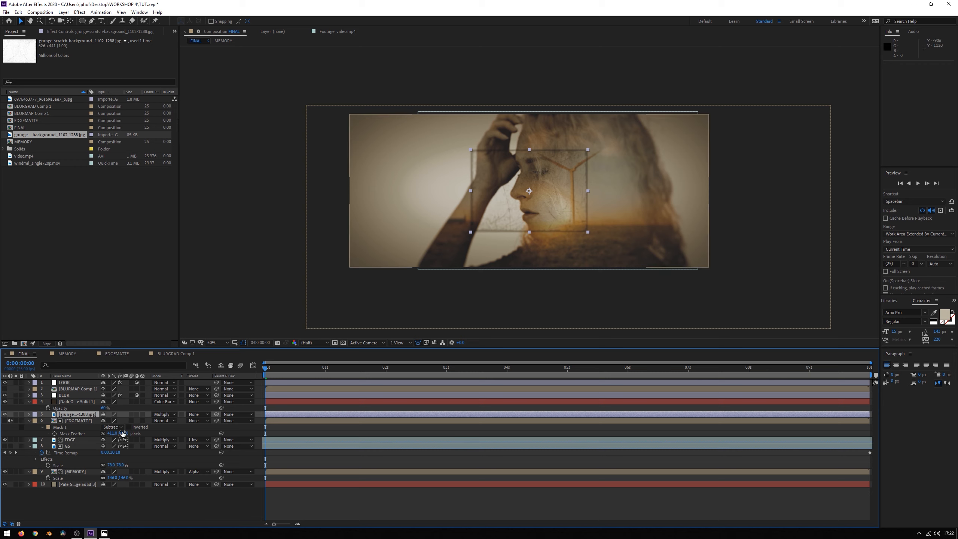
- Enlarge the grunge texture to 227% scale and stretch its width to about 364% so it covers the whole frame
key("s")
left_click_drag(113, 421, 158, 421)
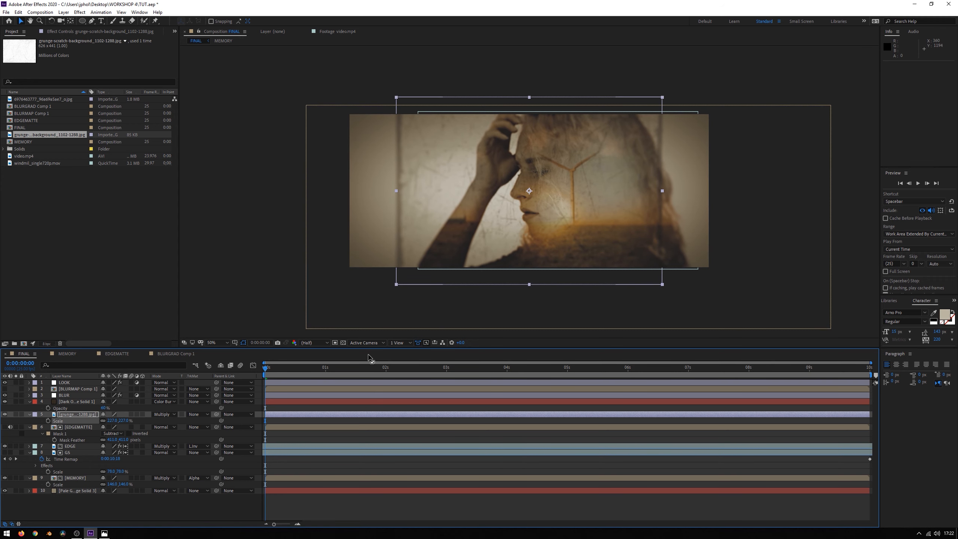
left_click_drag(663, 191, 743, 185)
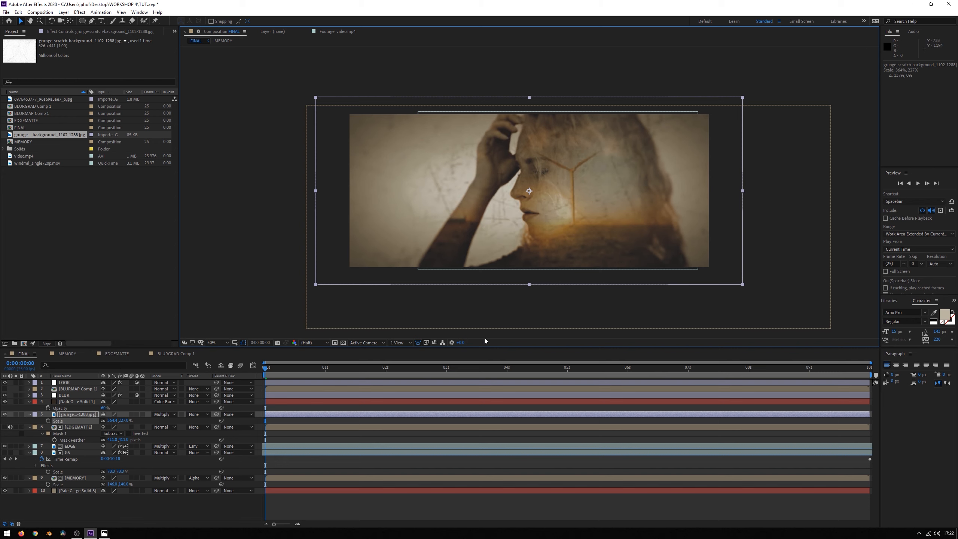
- Lower the grunge texture layer's opacity to 24%
left_click(77, 415)
key("t")
left_click(102, 420)
left_click_drag(102, 421, 96, 422)
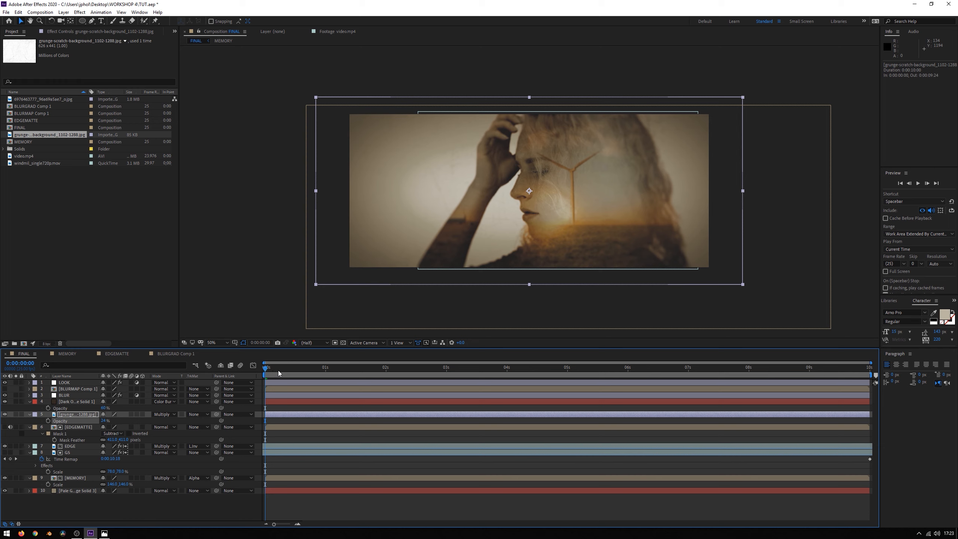
- Preview the composite's motion from about two seconds in, and inspect the texture and blur at 100% magnification at 0:00:01:09
left_click_drag(283, 372, 397, 369)
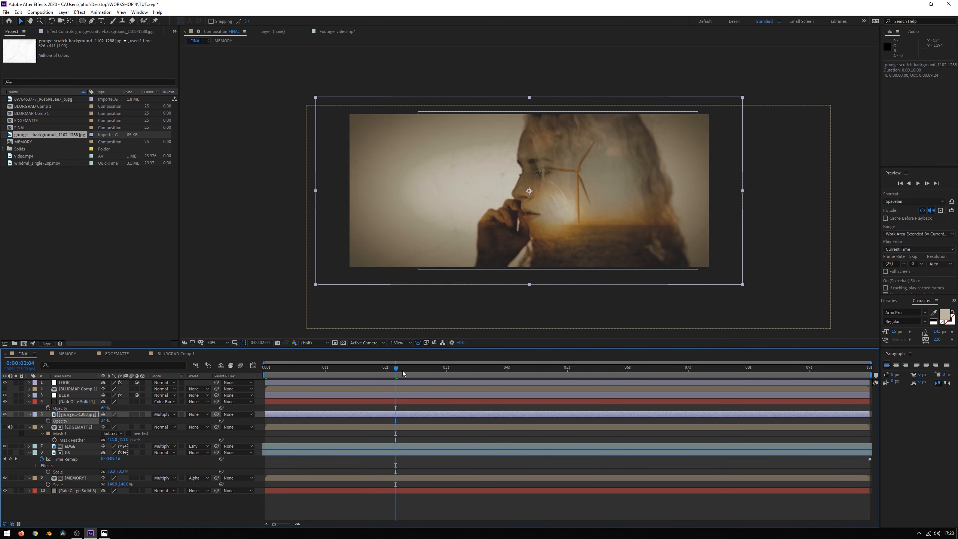
key("space")
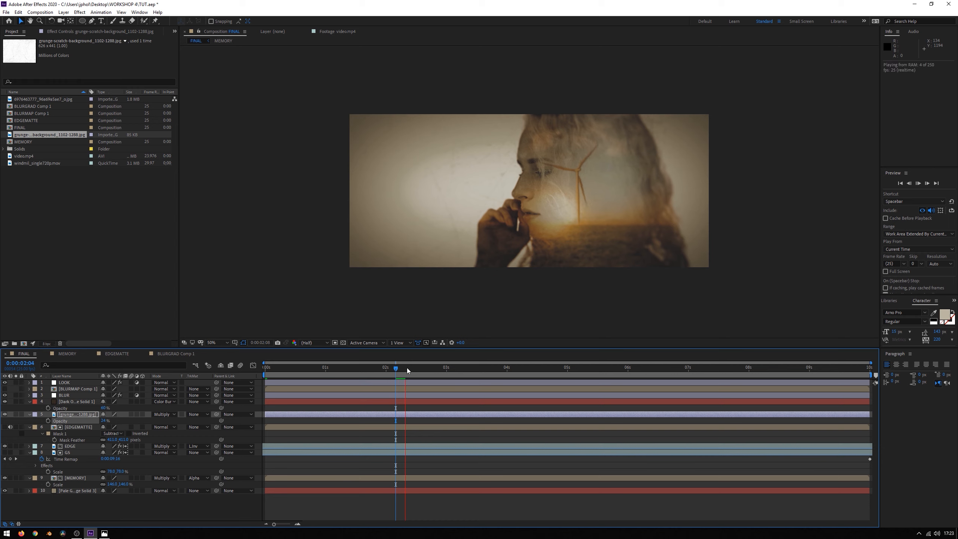
key("space")
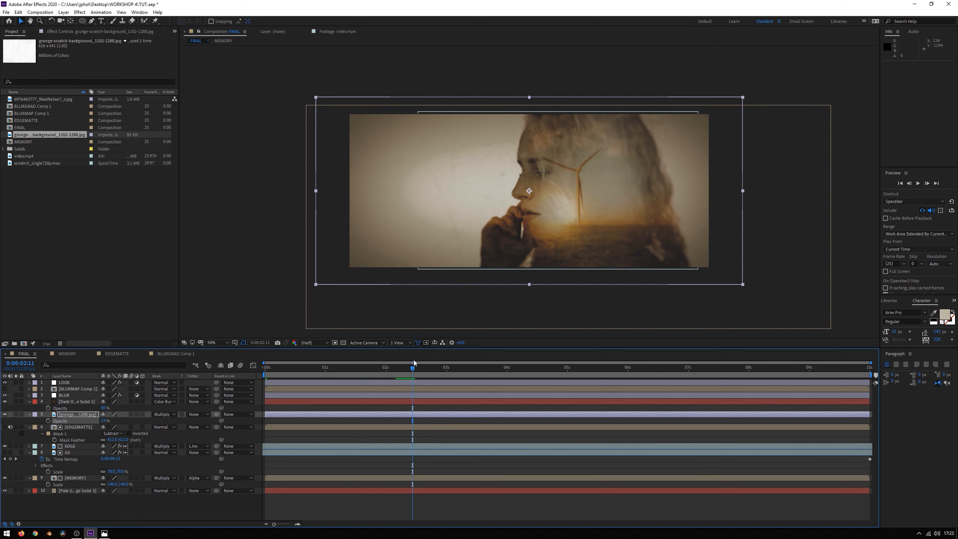
left_click_drag(411, 371, 347, 364)
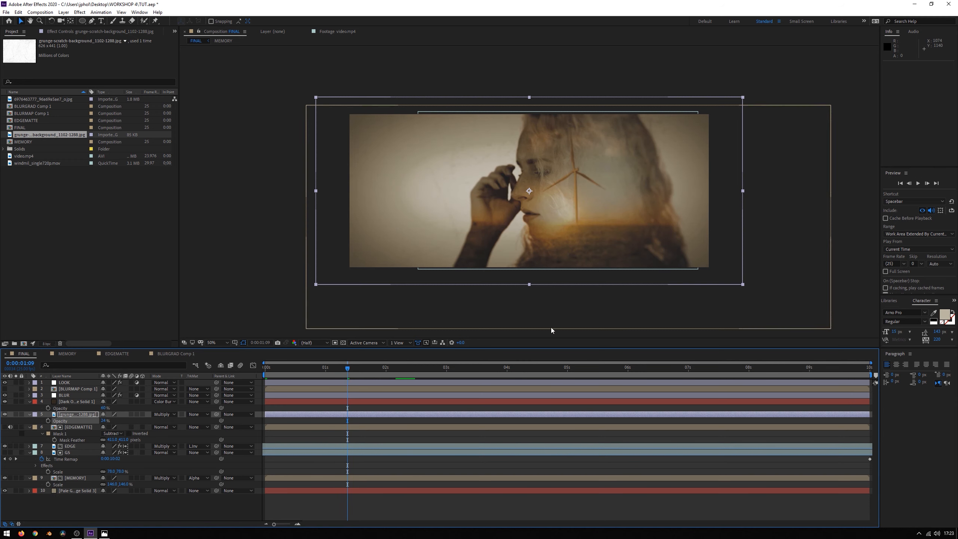
key("comma")
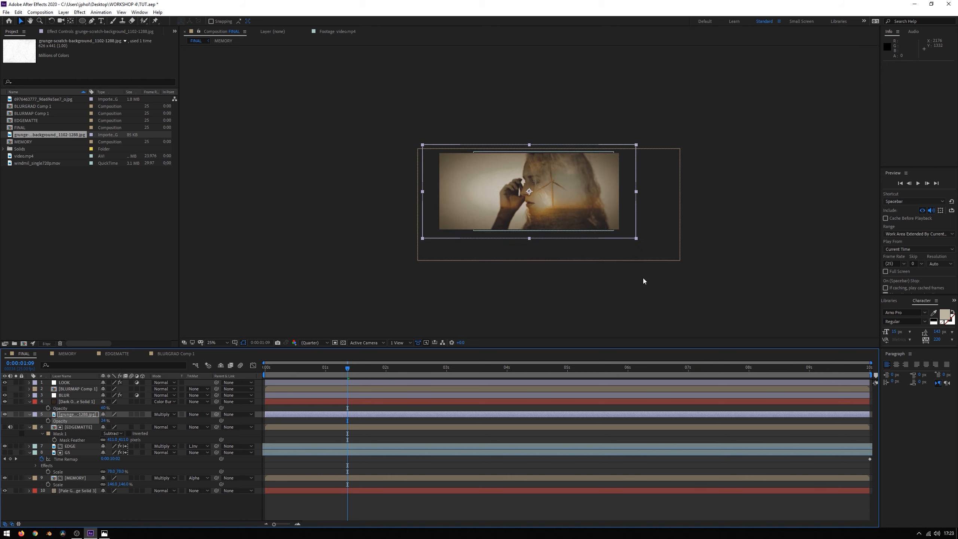
key("period")
key("period")
key("period")
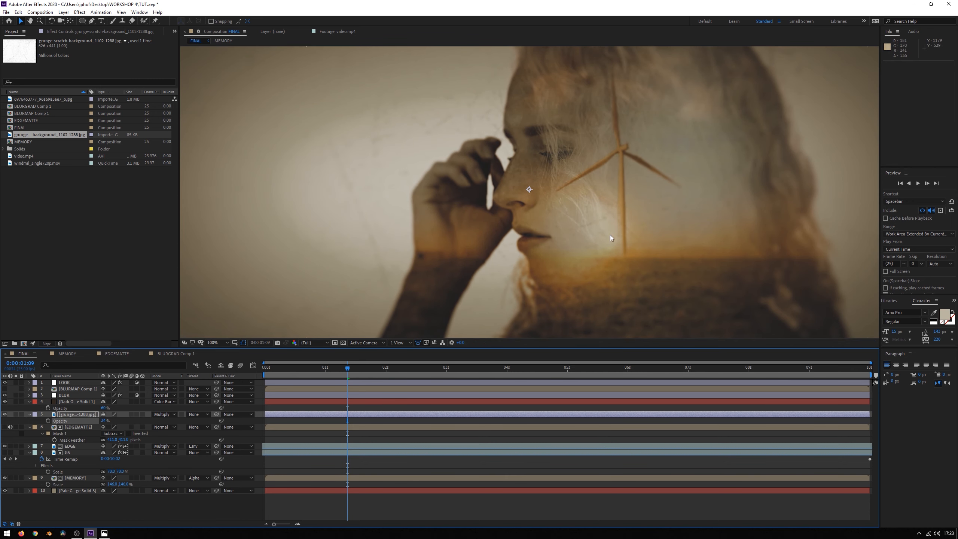
key("comma")
key("comma")
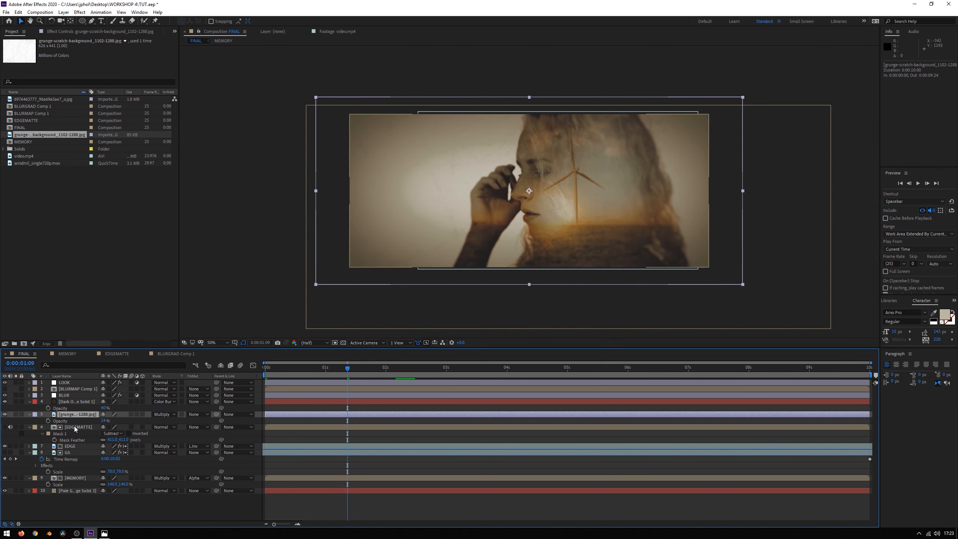
- Raise the highlight threshold of the BLUR layer's Camera Lens Blur to 71 and hide the layer for comparison
left_click(70, 396)
left_click(72, 32)
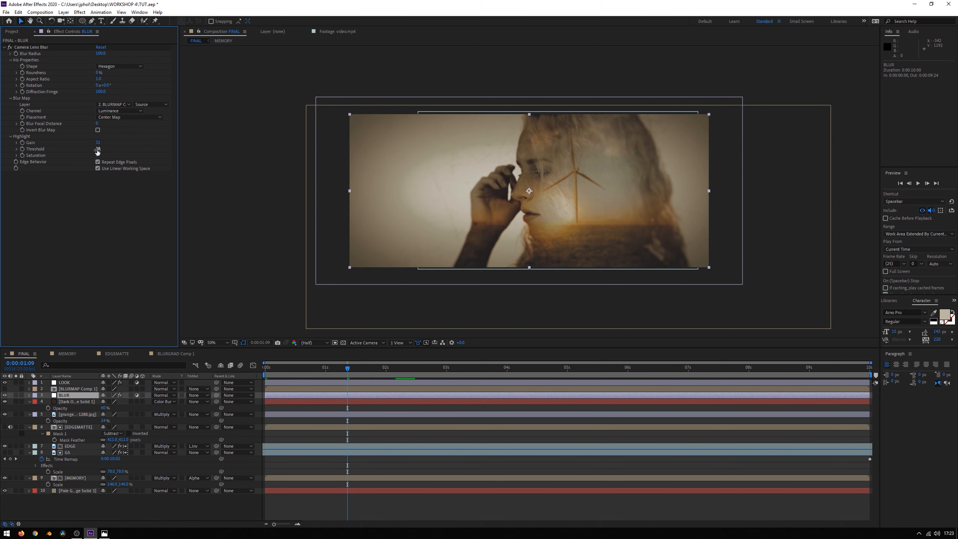
left_click_drag(99, 150, 102, 149)
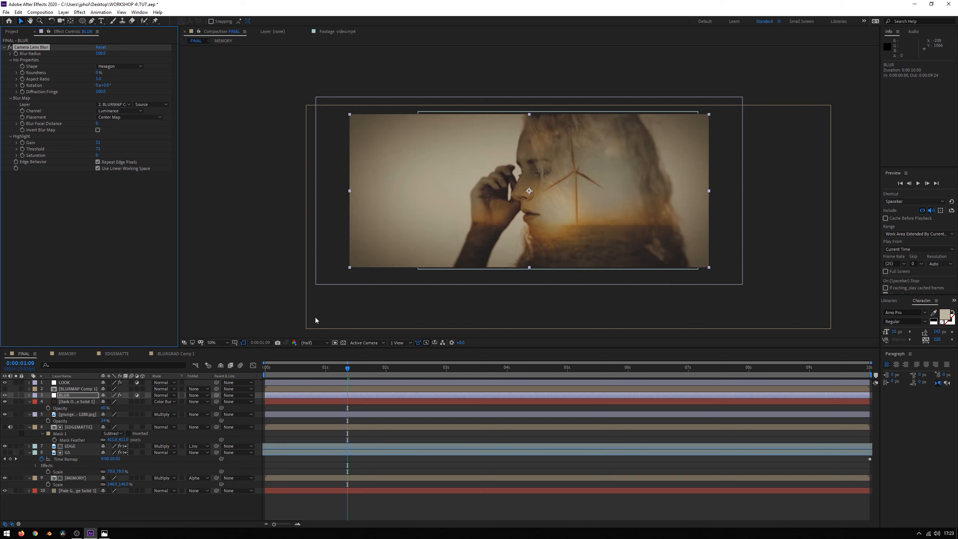
left_click(5, 395)
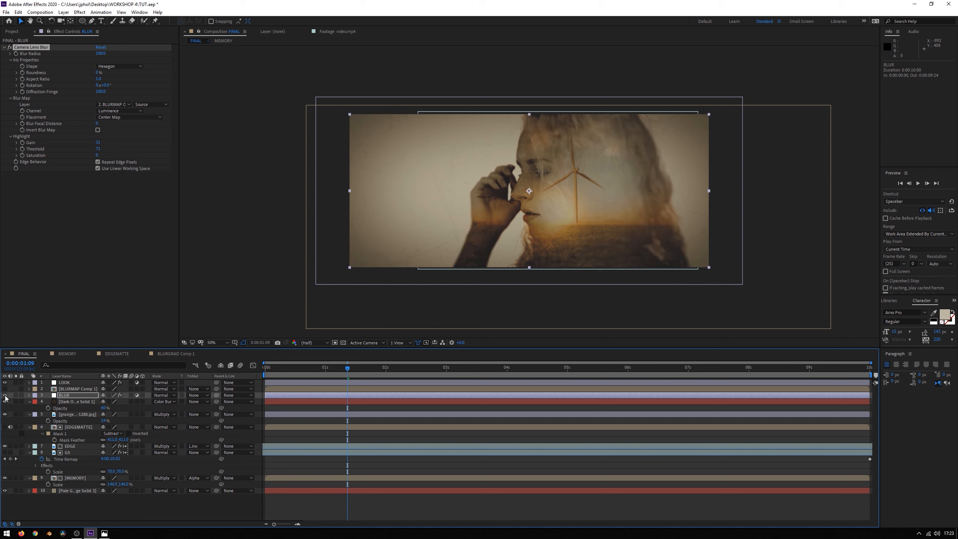
- Add the text "THE CURIOUS ENGINE PRESENTS" in a box over the dark field in the woman's silhouette, at 0:00:01:15
mouse_move(347, 369)
left_mouse_down()
mouse_move(373, 375)
mouse_move(361, 374)
left_mouse_up()
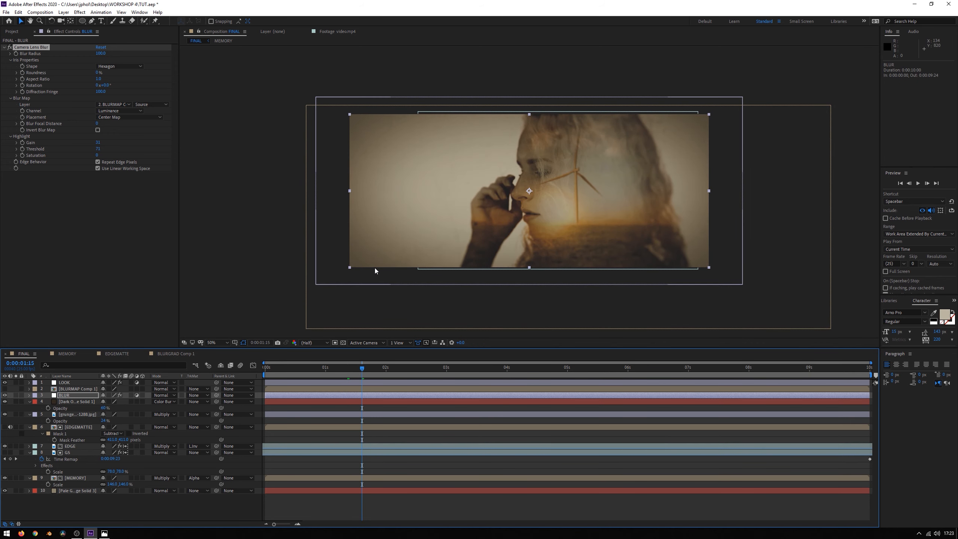
left_click(101, 21)
left_click_drag(552, 228, 638, 253)
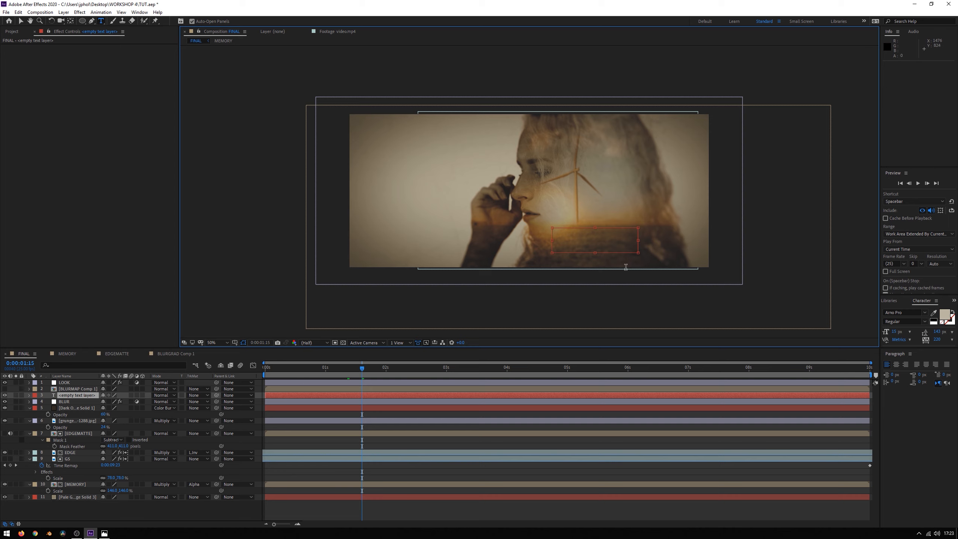
type("THE CURIOUS ENGINE PRESENTS")
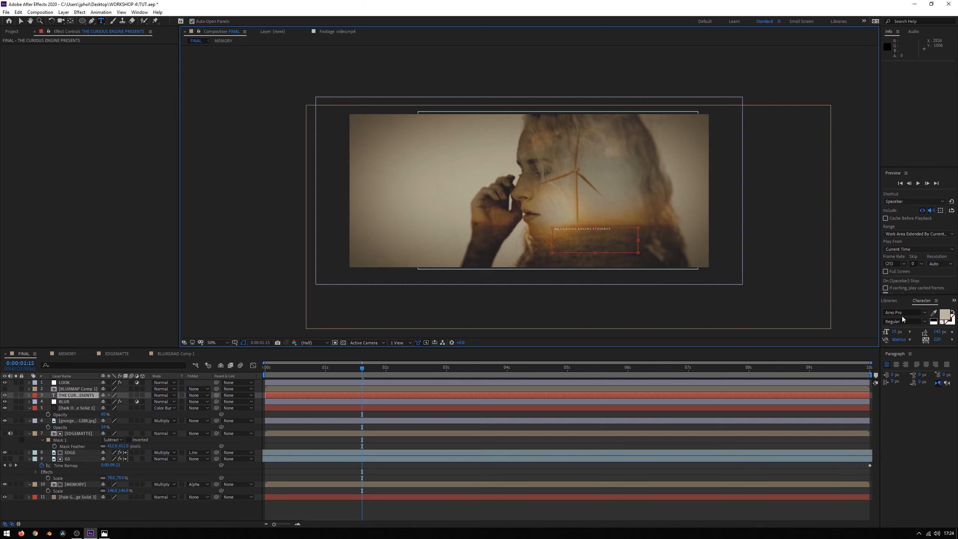
key("ctrl+a")
key("period")
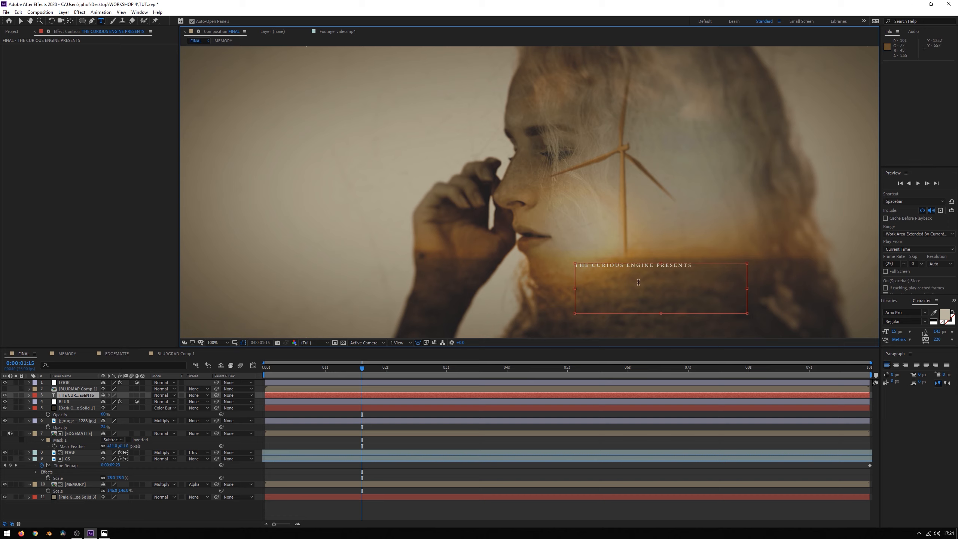
left_click(20, 21)
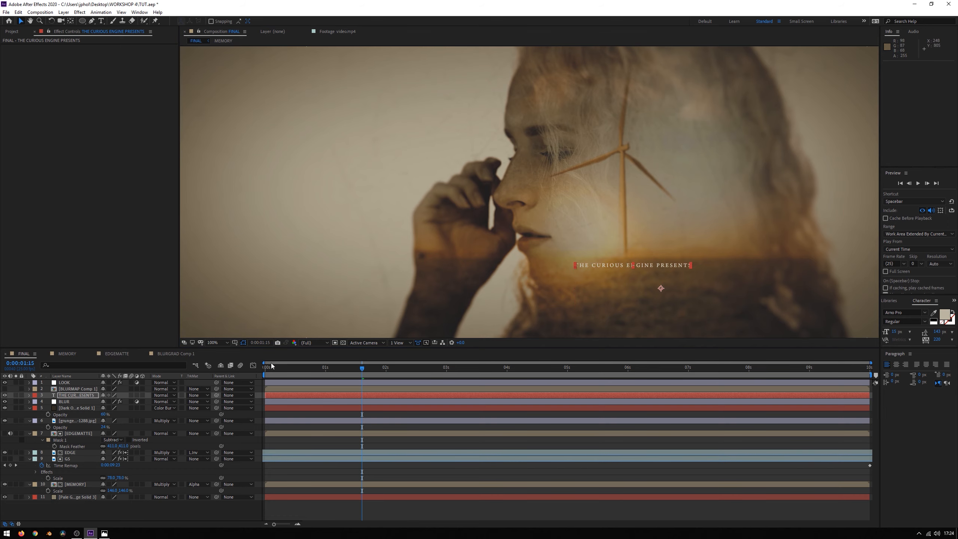
- Place the "THE CURIOUS ENGINE PRESENTS" layer beneath the BLUR layer and shift the text slightly right and down in the frame
left_click_drag(77, 395, 77, 404)
key("Caps_Lock")
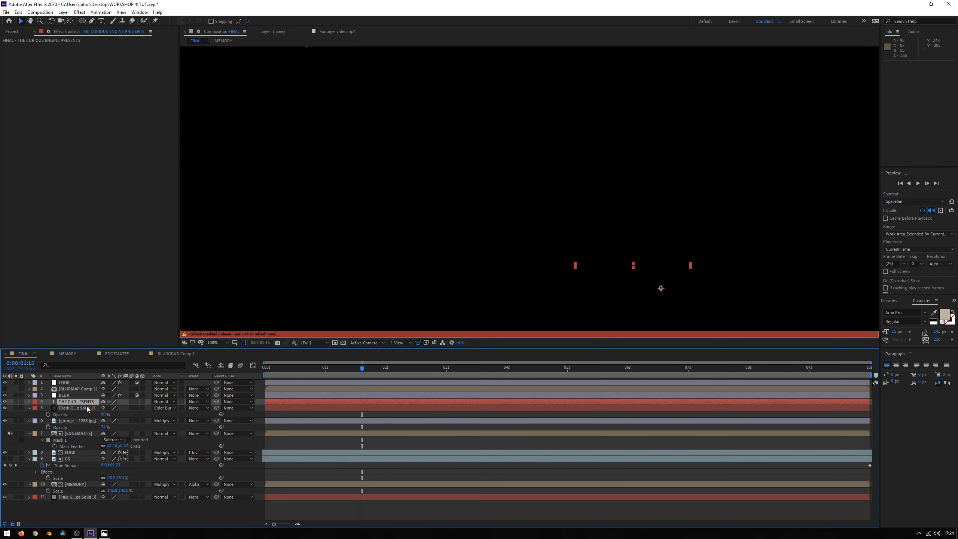
key("Caps_Lock")
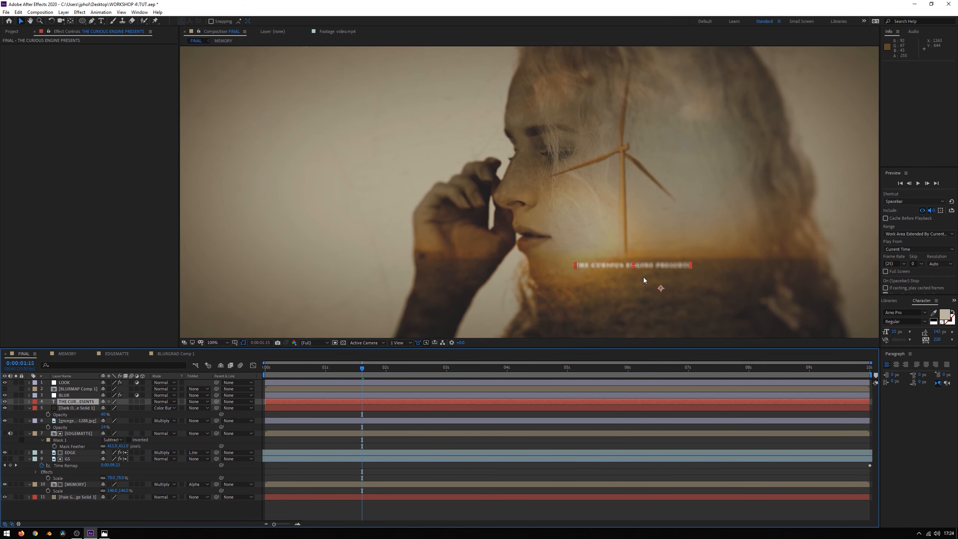
left_click_drag(648, 265, 672, 269)
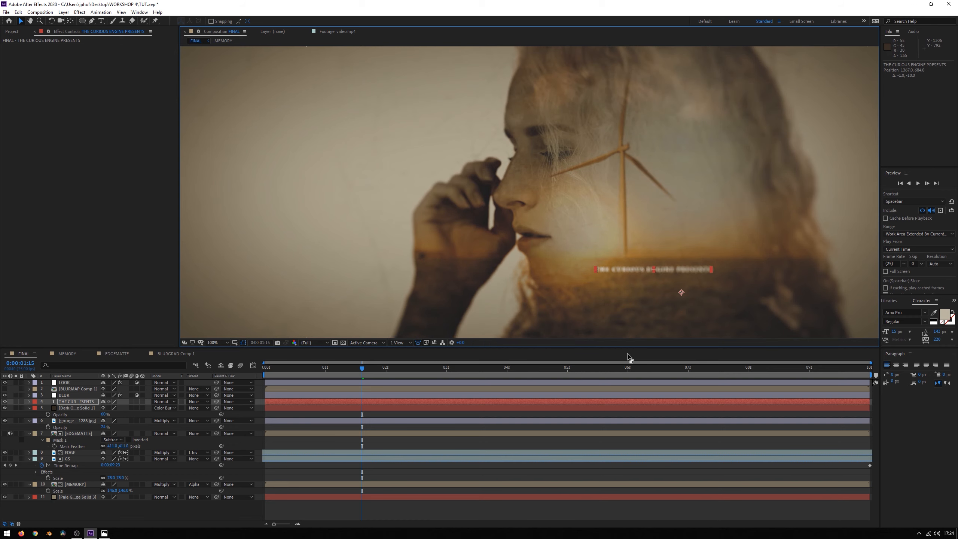
left_click(79, 402)
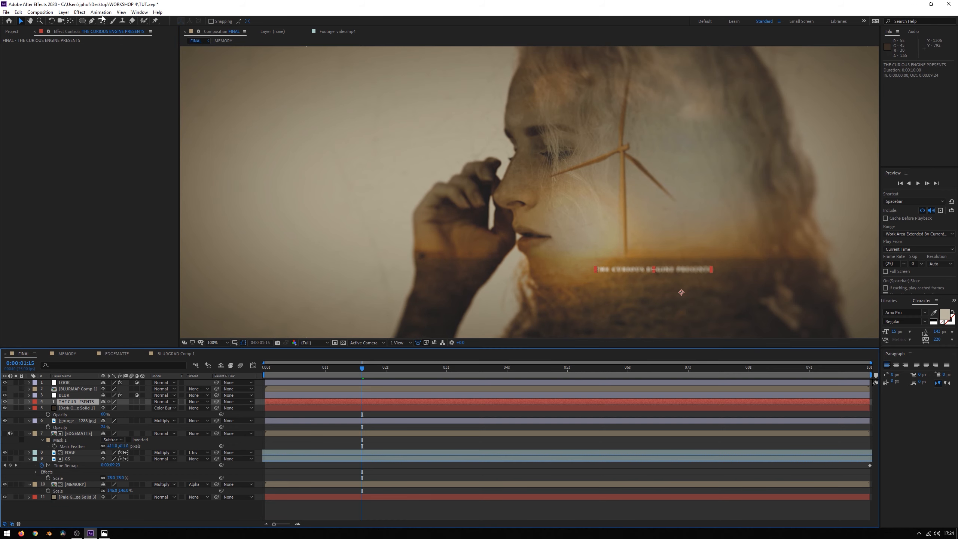
- Add a second text layer reading "DOUBLE EXPOSURE" in a box directly below the presenter line
left_click(101, 21)
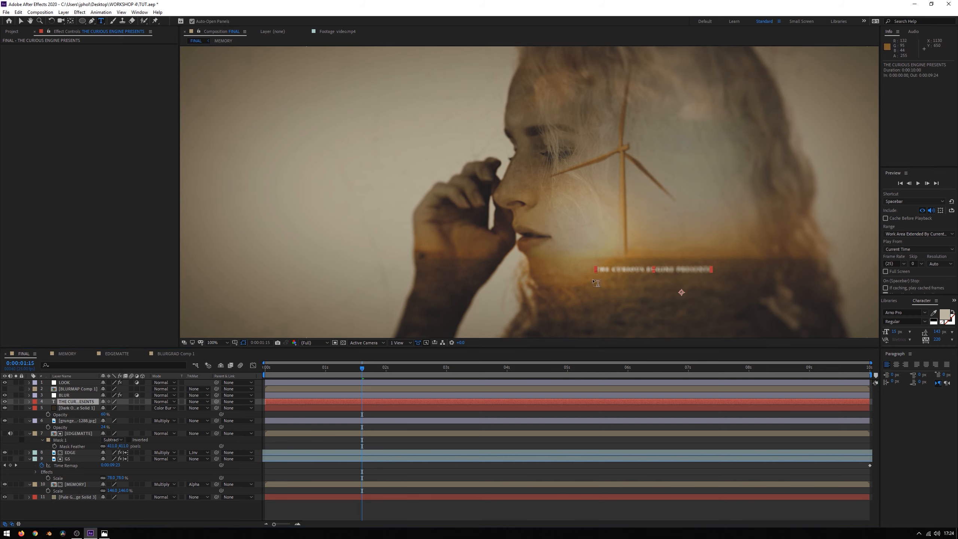
left_click_drag(594, 278, 773, 323)
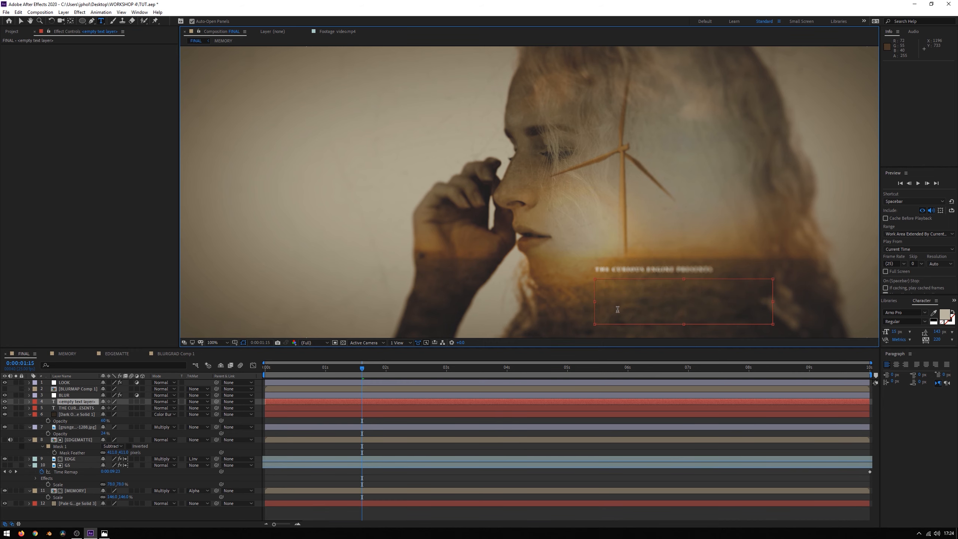
type("DOUBLE EXPOSURE")
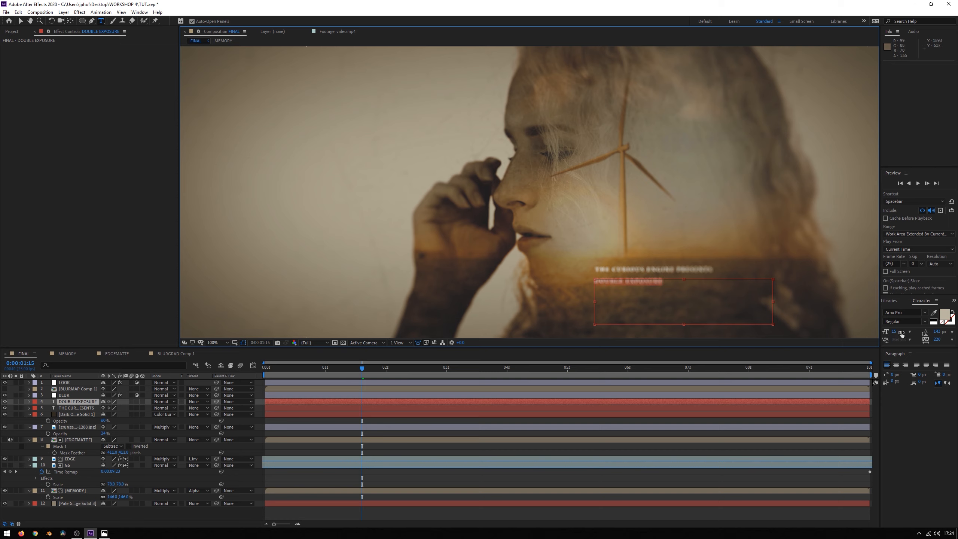
- Set the "DOUBLE EXPOSURE" text's font to Conduit ITC and its size to 38 px
left_click(899, 312)
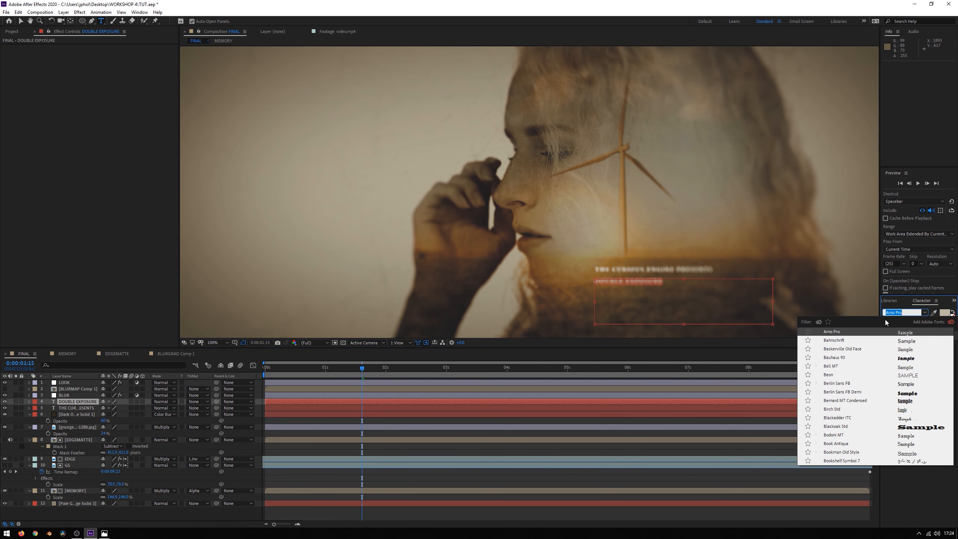
type("ITC")
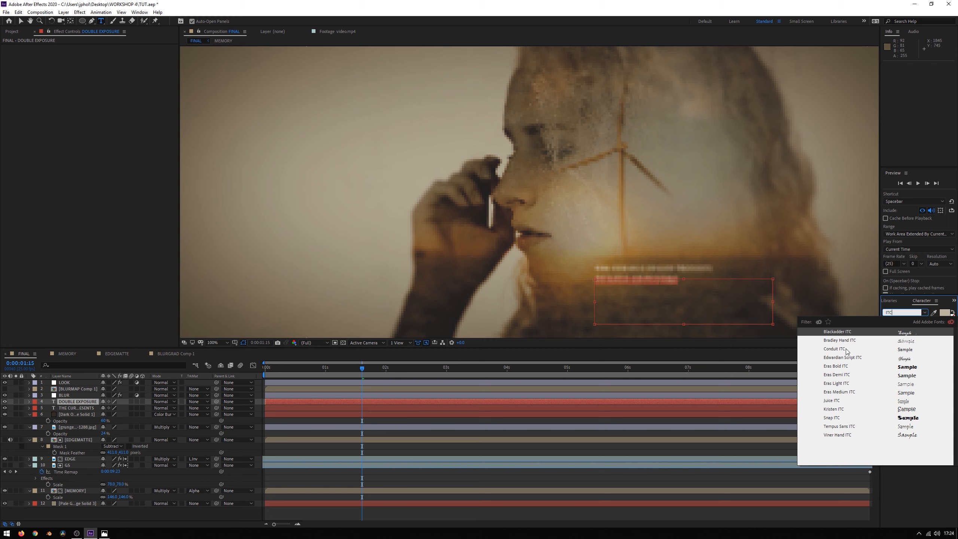
left_click(846, 351)
mouse_move(897, 331)
left_mouse_down()
mouse_move(922, 333)
mouse_move(887, 332)
left_mouse_up()
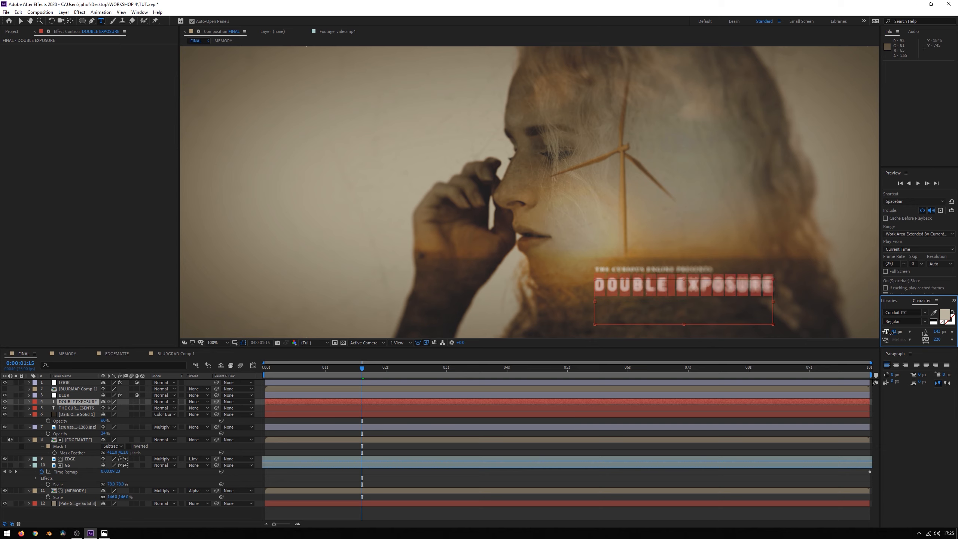
left_click_drag(892, 332, 889, 332)
left_click(894, 331)
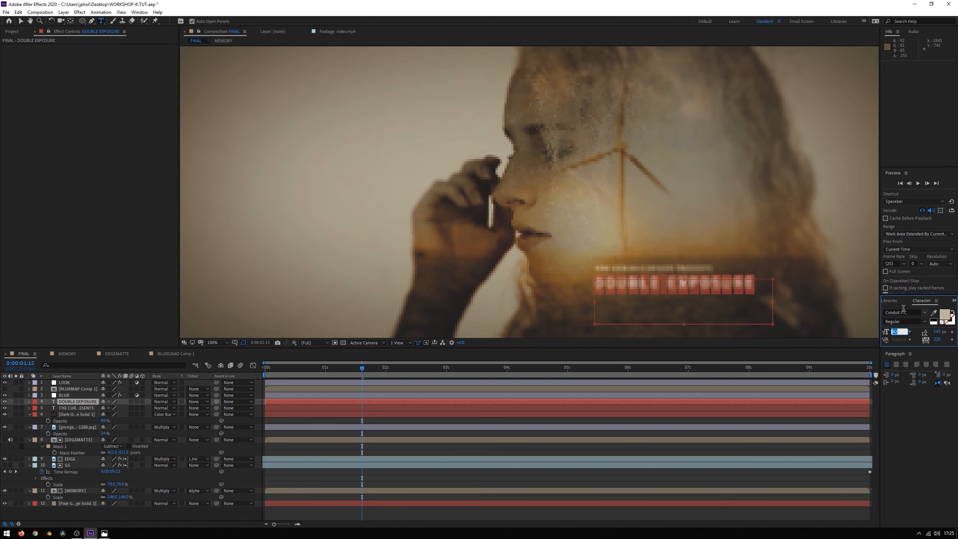
type("387")
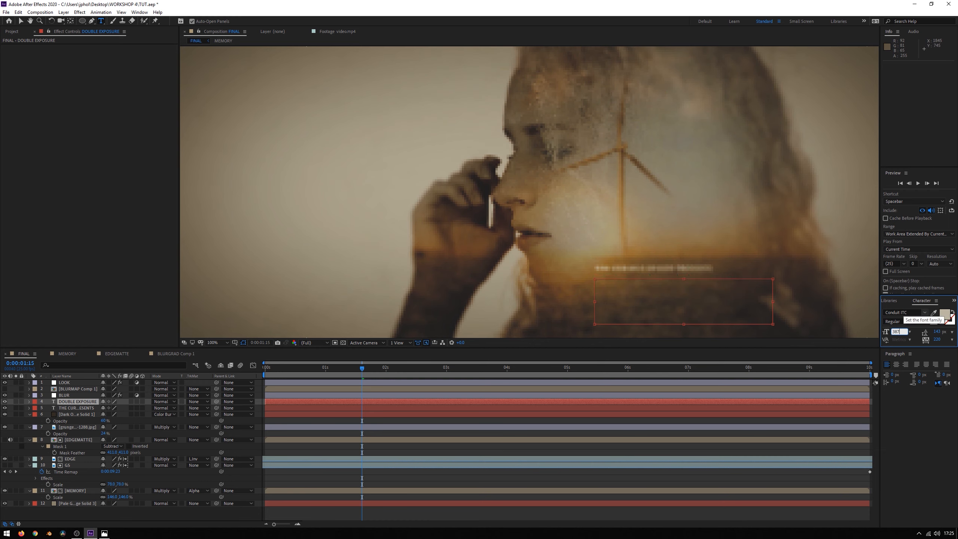
key("Return")
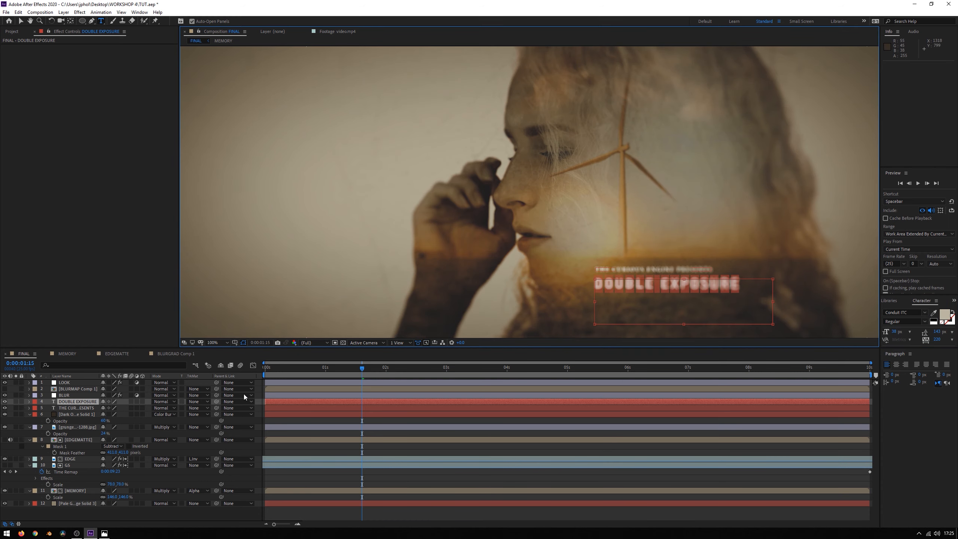
- Inspect the titles against the composite on the first frame with no layer selected
left_click_drag(300, 370, 259, 368)
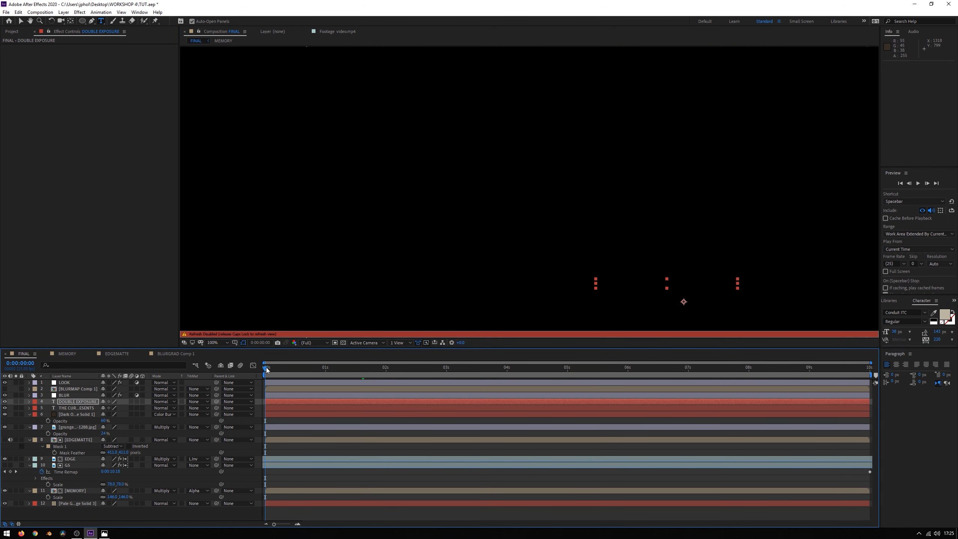
key("Caps_Lock")
scroll(442, 240, "up", 1)
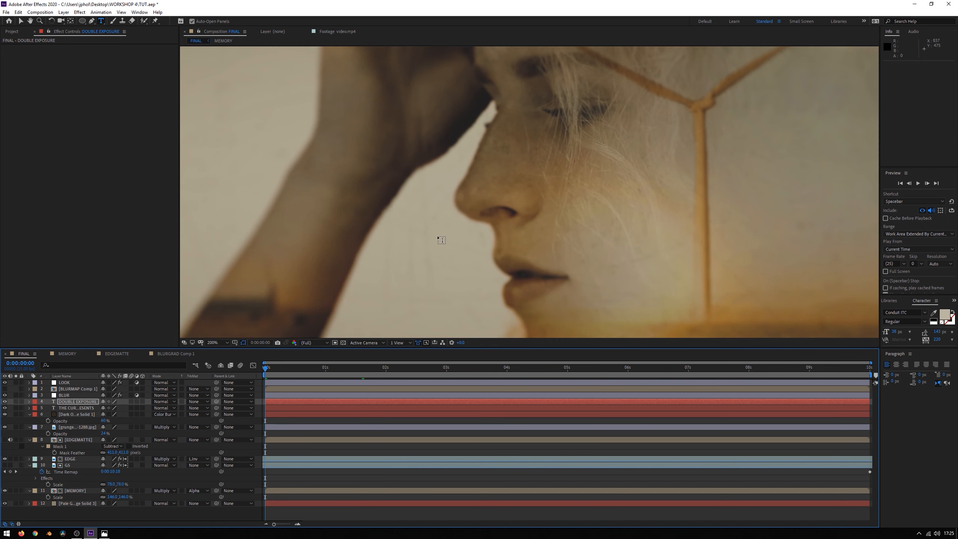
scroll(442, 239, "down", 3)
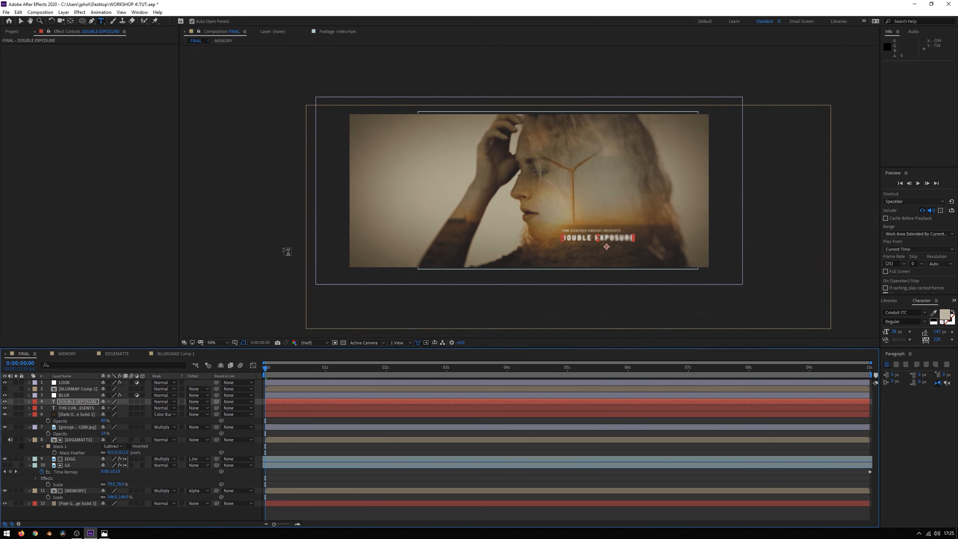
left_click(21, 20)
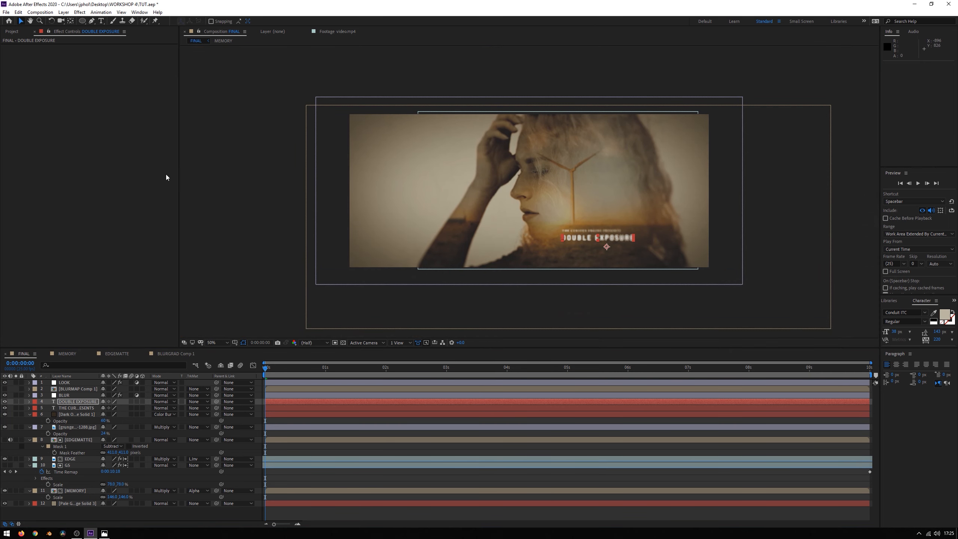
left_click(205, 200)
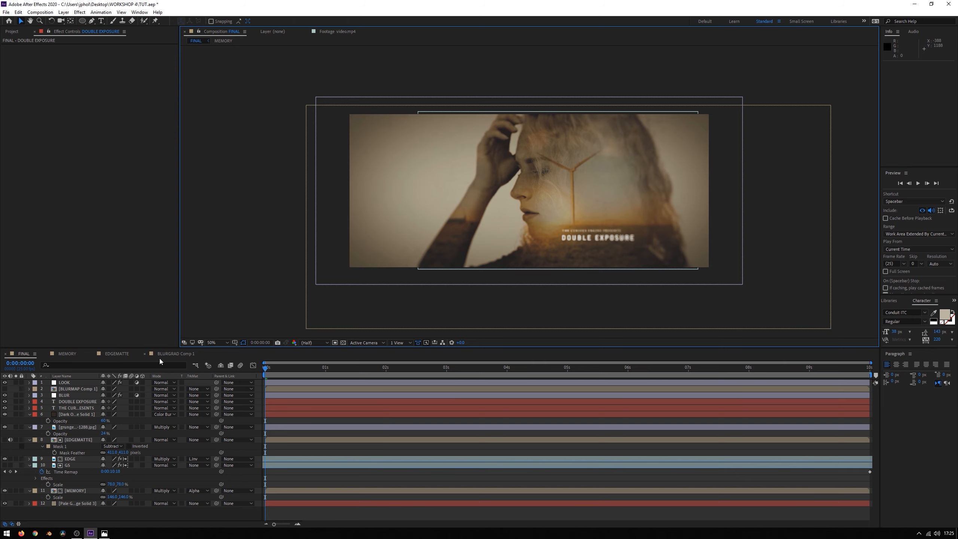
- In BLURGRAD Comp 1, raise the Gradient Ramp's Blend With Original to about 82% to weaken the blur map
left_click(169, 355)
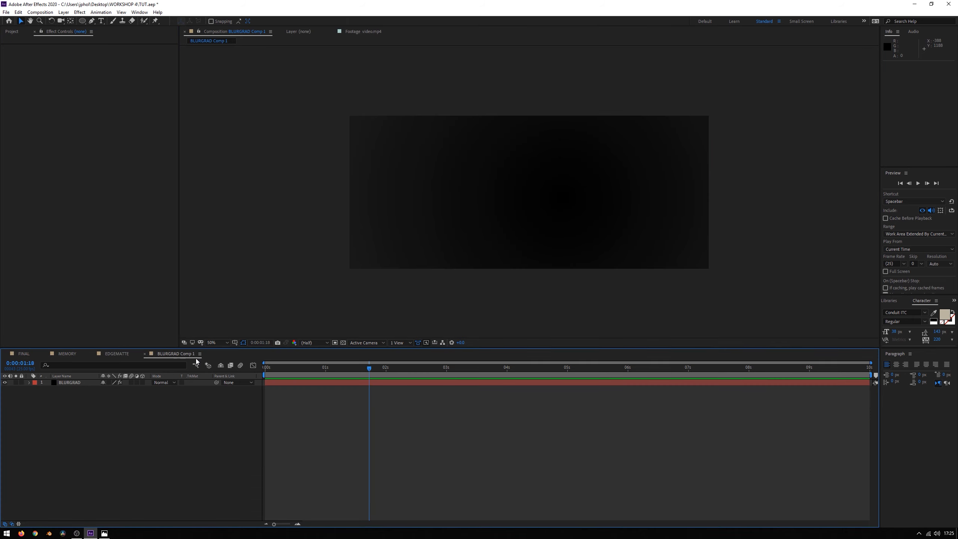
key("ctrl+a")
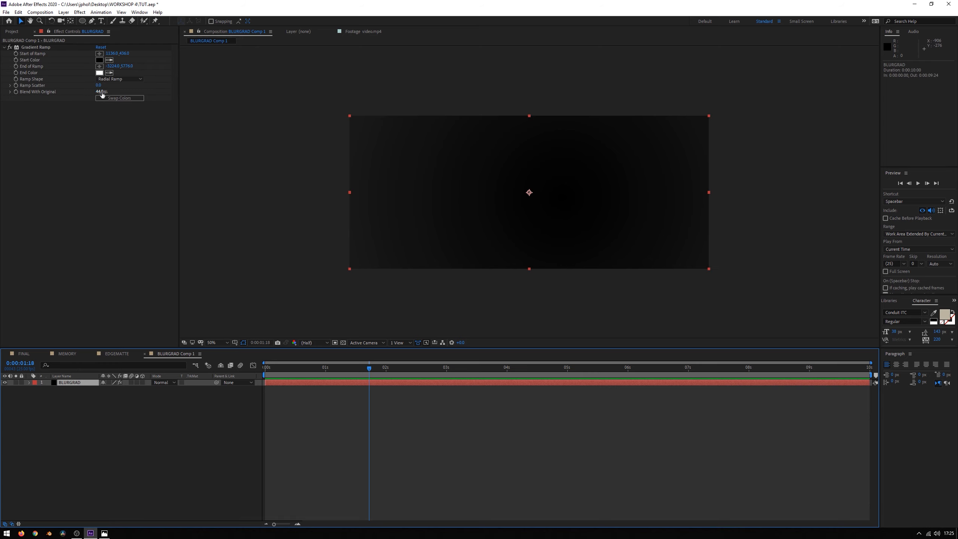
left_click_drag(100, 94, 89, 93)
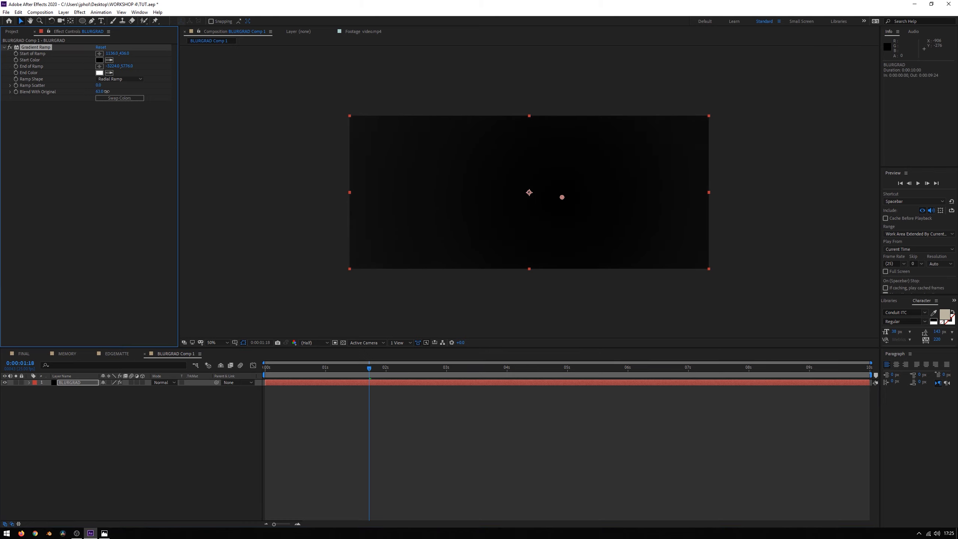
left_click_drag(113, 91, 111, 91)
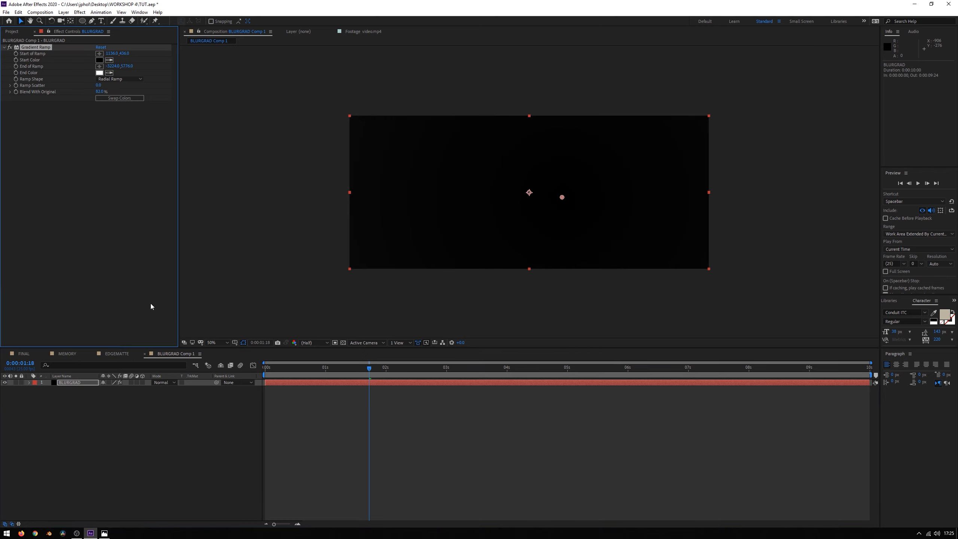
- In the FINAL composition, set the BLUR layer's Camera Lens Blur radius to 45 and check the titles' sharpness
left_click(23, 353)
scroll(586, 282, "down", 1)
scroll(586, 283, "up", 3)
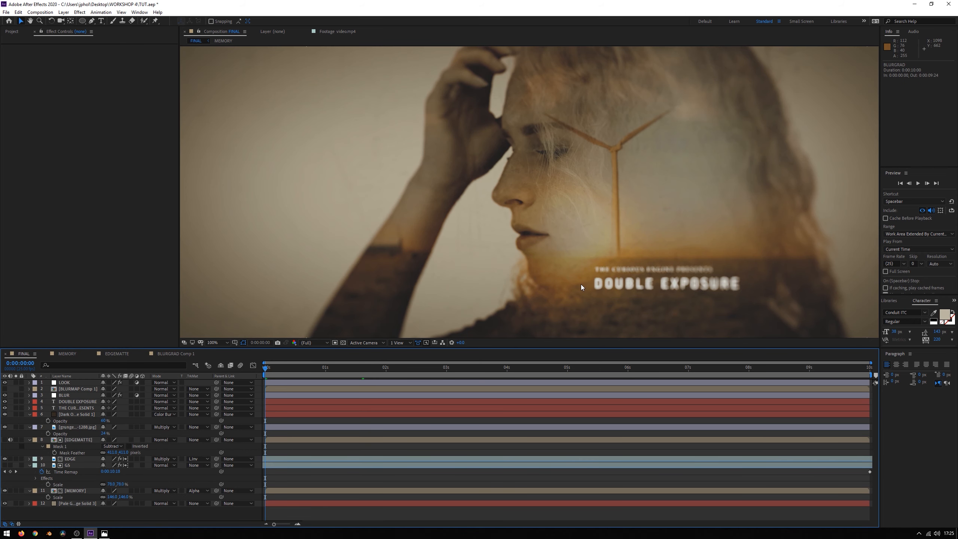
left_click(65, 396)
left_click(97, 54)
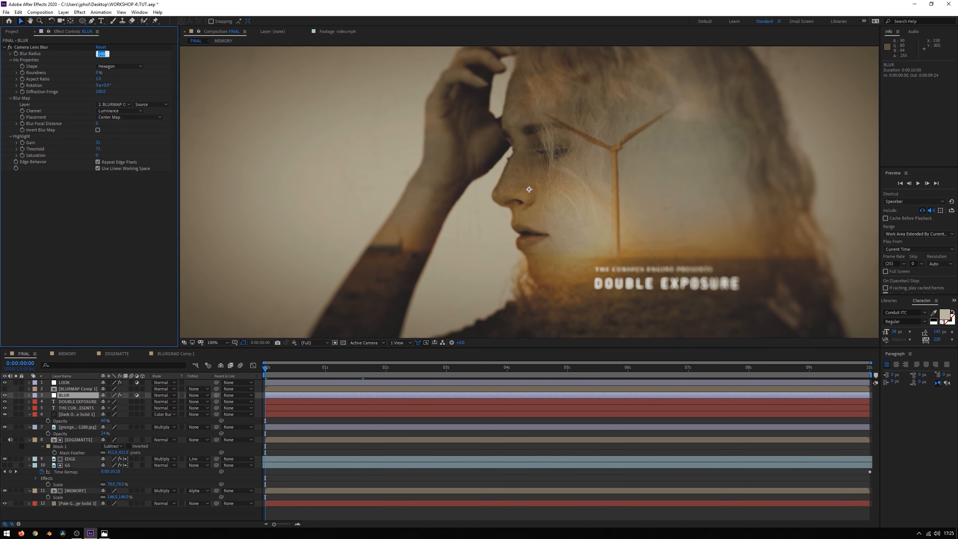
type("45")
key("Return")
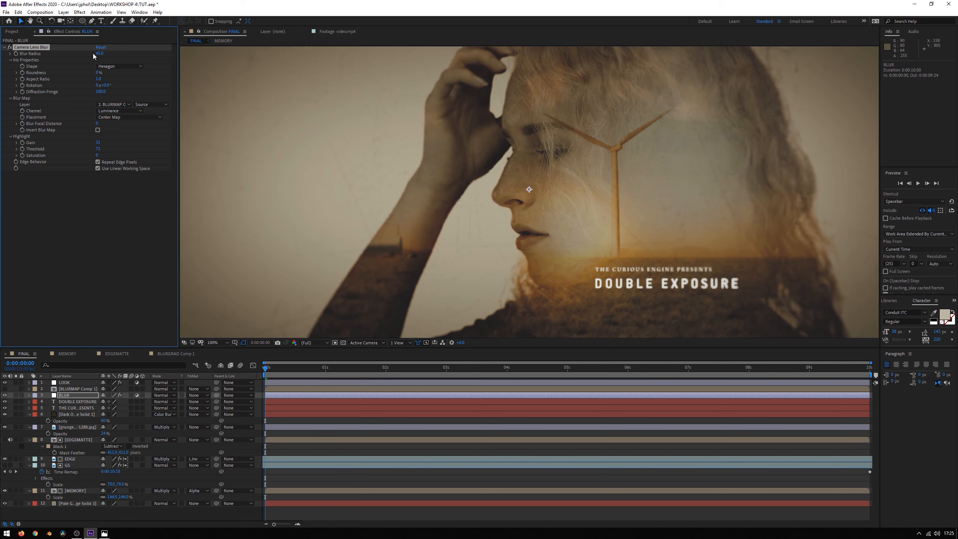
key("comma")
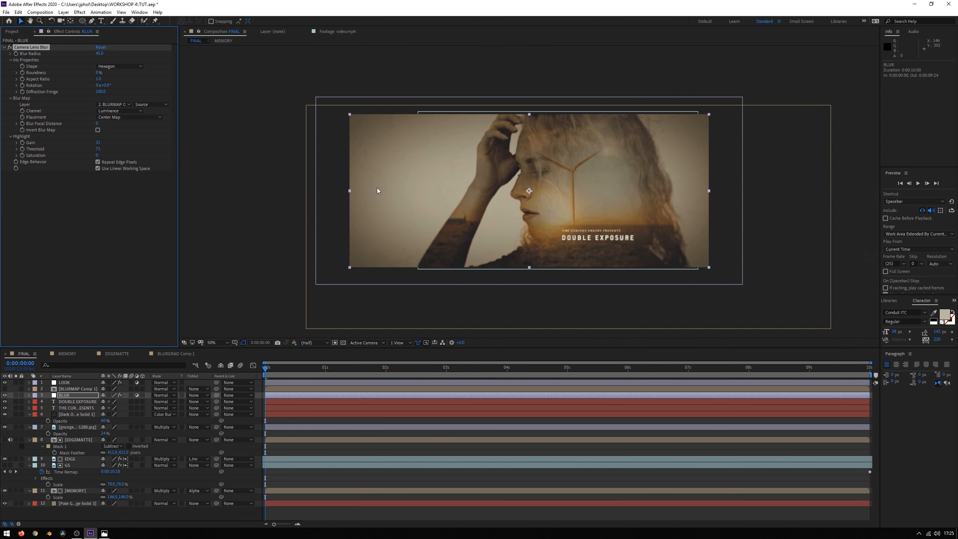
key("period")
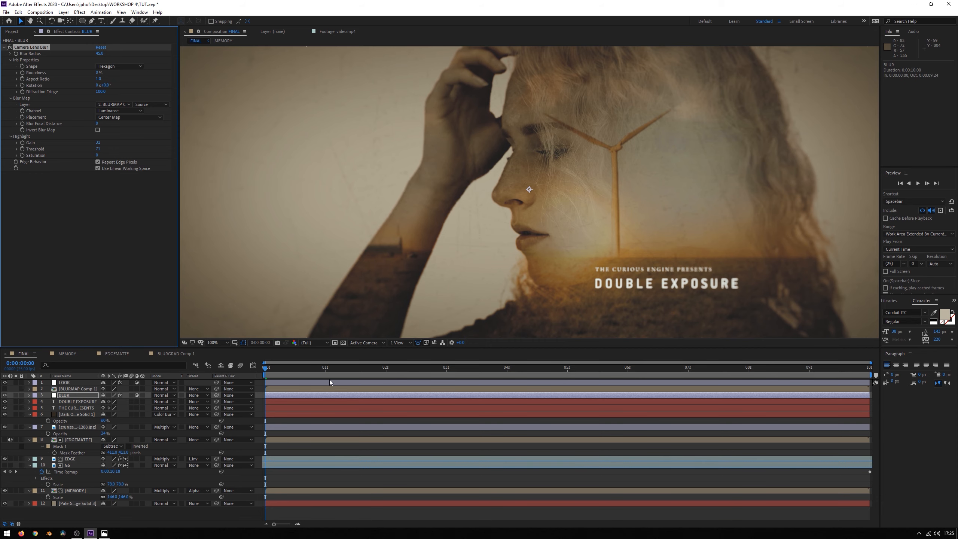
key("comma")
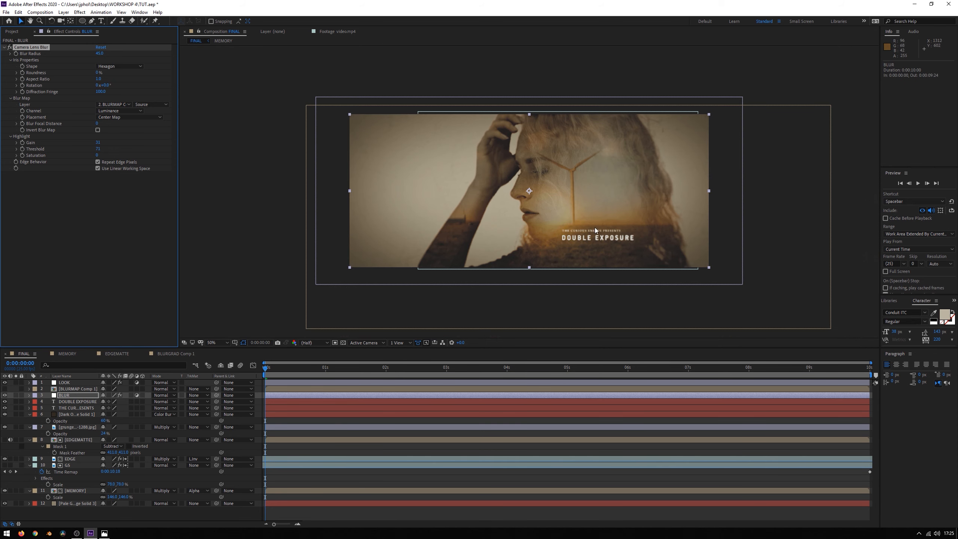
- In BLURGRAD Comp 1, move the Gradient Ramp's start point to the title area, at about X 1312, and check the FINAL composition
left_click(170, 354)
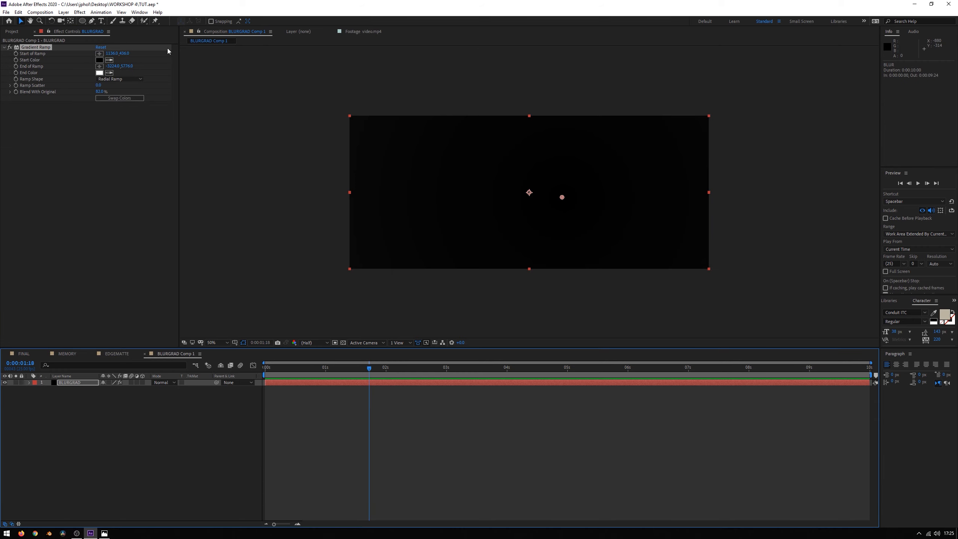
left_click(99, 53)
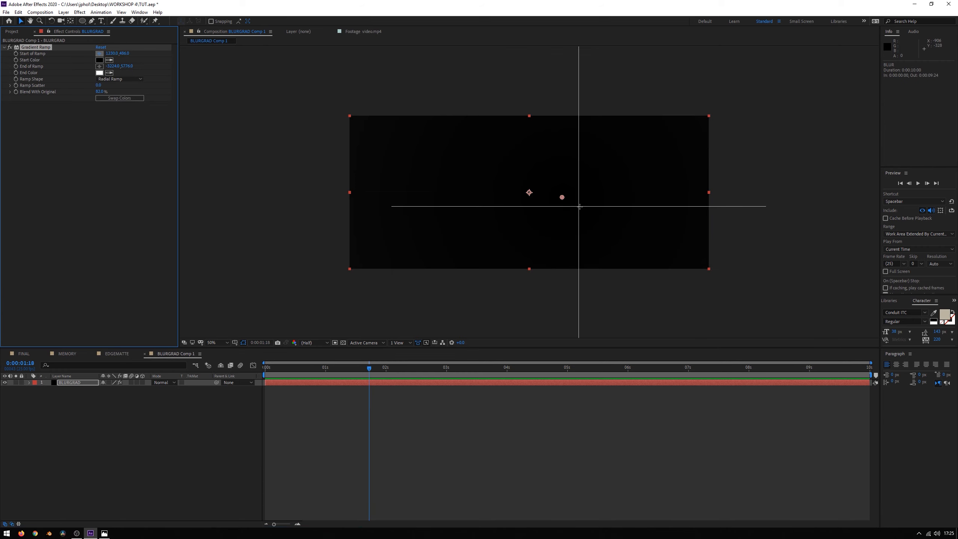
left_click(595, 209)
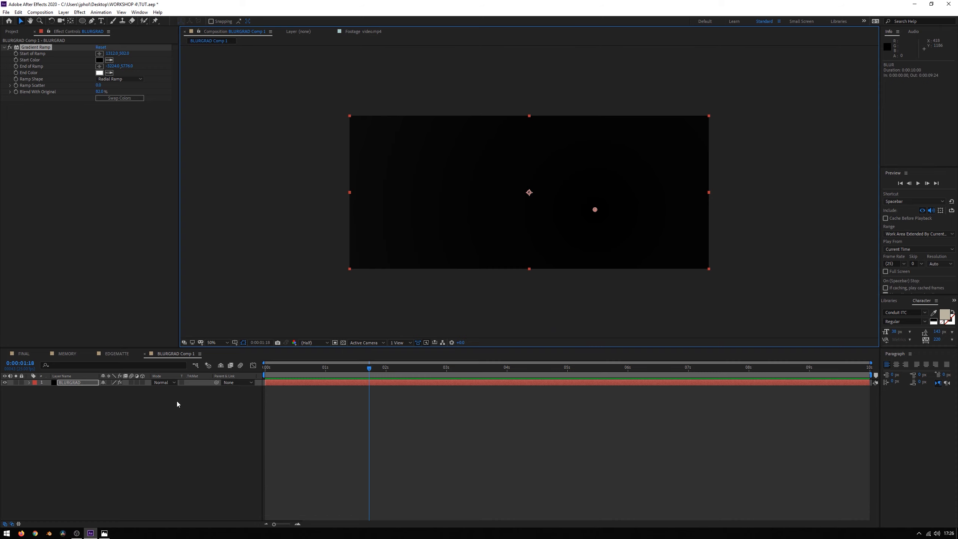
left_click(22, 354)
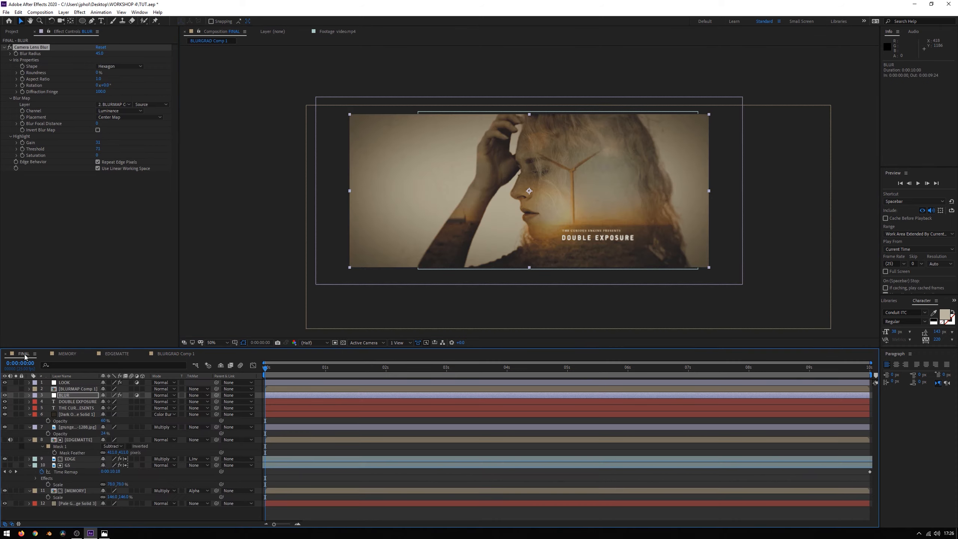
key("slash")
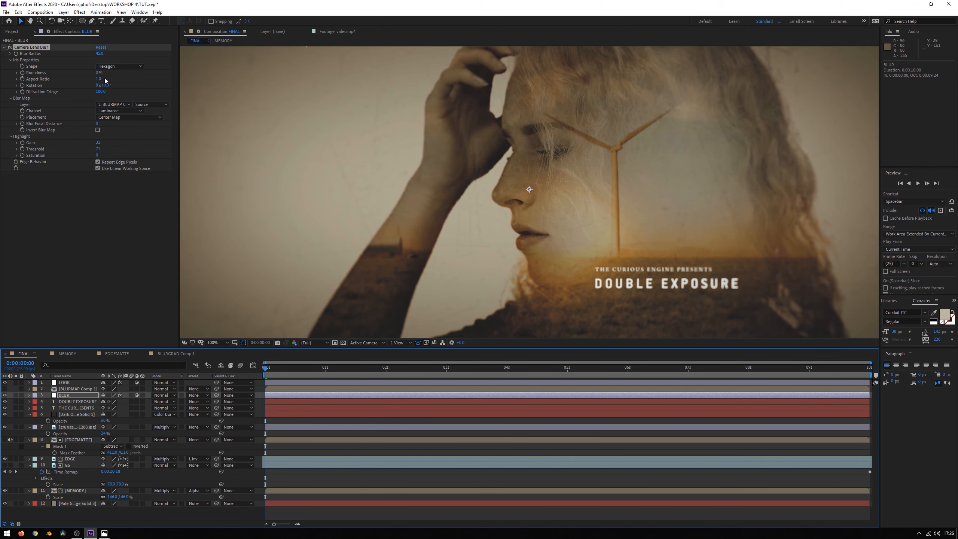
- Try a Diffraction Fringe of 500 on the BLUR layer's Camera Lens Blur, and set it back to 100
left_click(101, 92)
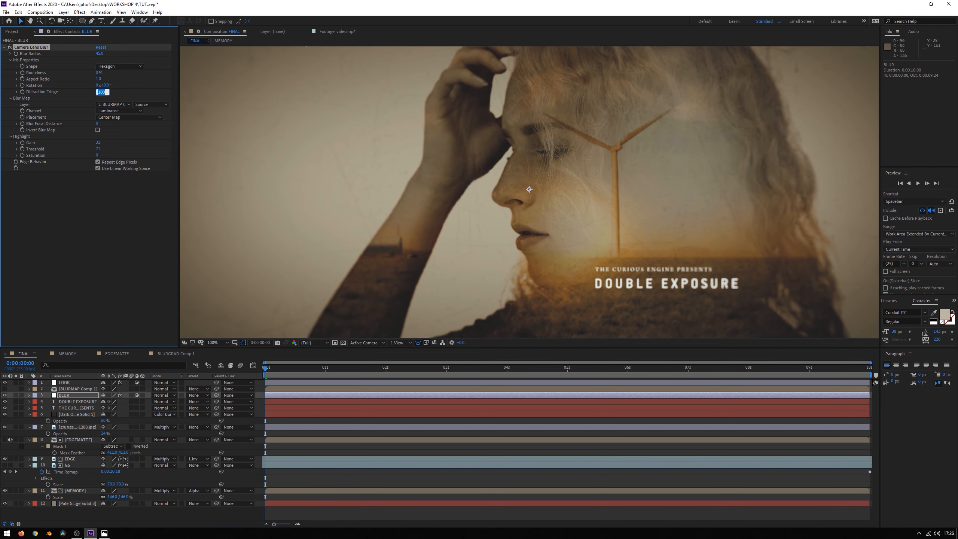
type("500")
key("Return")
left_click(101, 92)
type("100")
key("Return")
- Try Stretch Map to Fit as the blur map placement, return it to Center Map, and inspect the composite
mouse_move(97, 124)
left_mouse_down()
mouse_move(109, 124)
mouse_move(97, 124)
left_mouse_up()
left_click(118, 118)
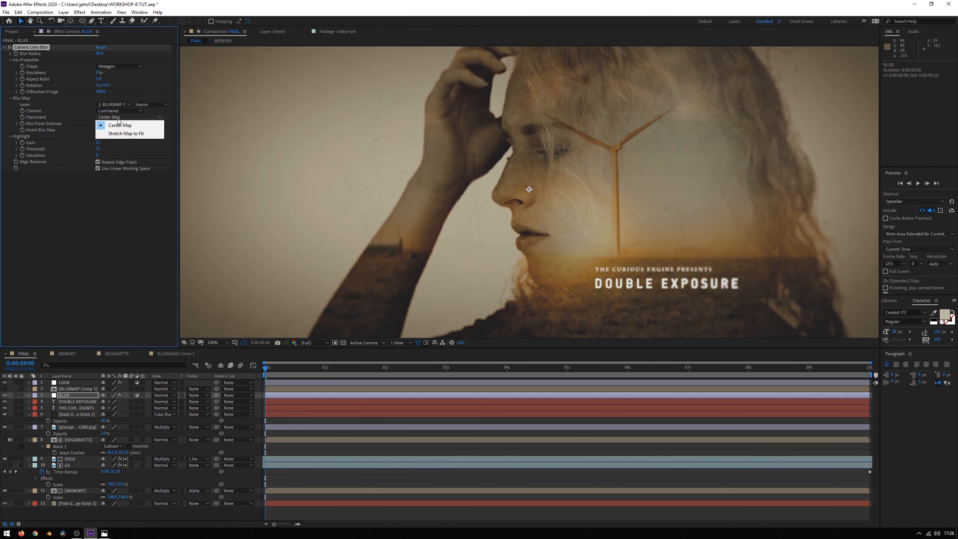
left_click(120, 130)
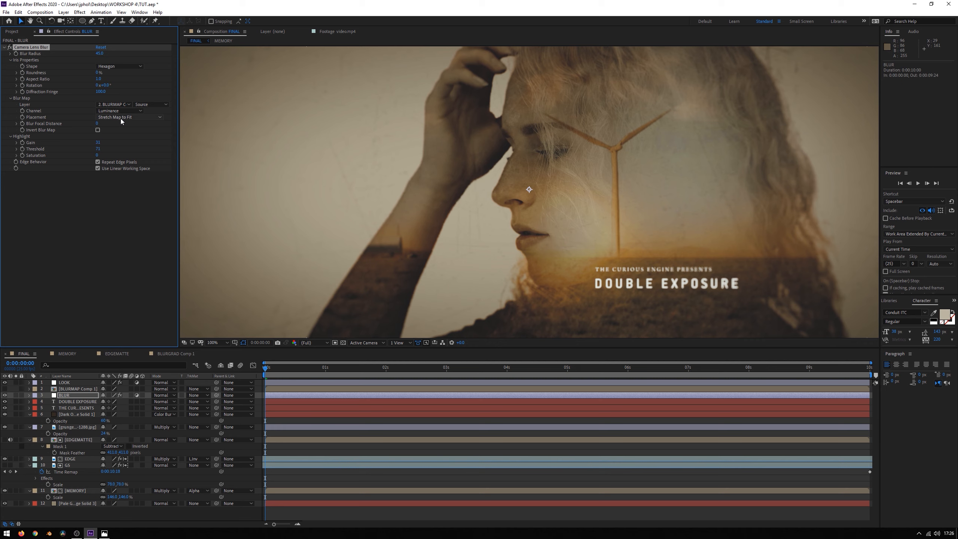
left_click(117, 117)
left_click(122, 123)
key("comma")
key("period")
key("comma")
key("period")
key("comma")
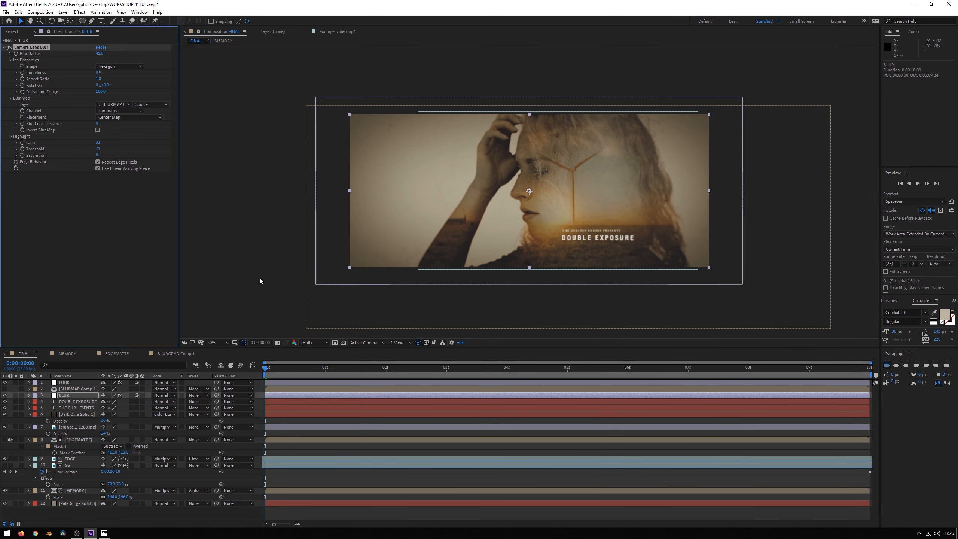
- In BLURGRAD Comp 1, reposition the Gradient Ramp's end point below the frame, at about 934, 1956
left_click(79, 391)
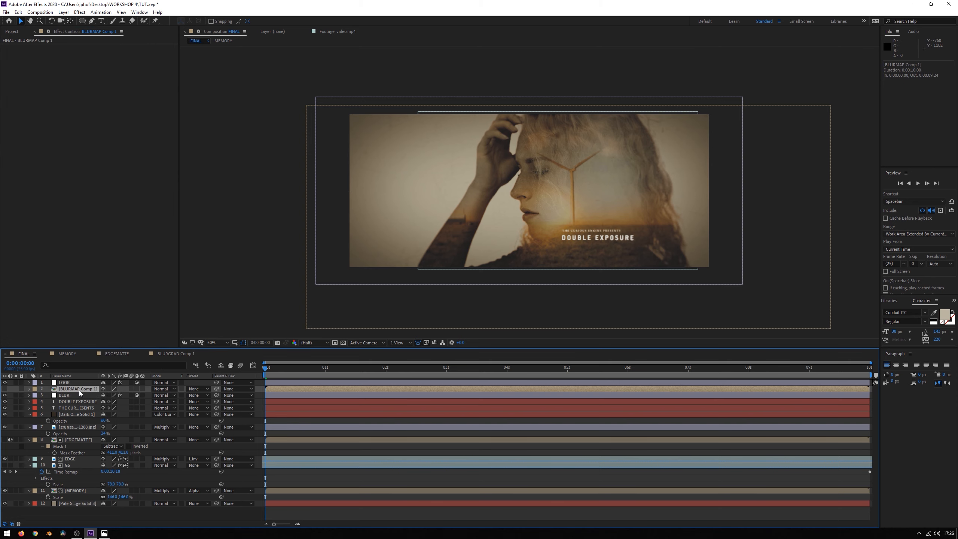
left_click(82, 396)
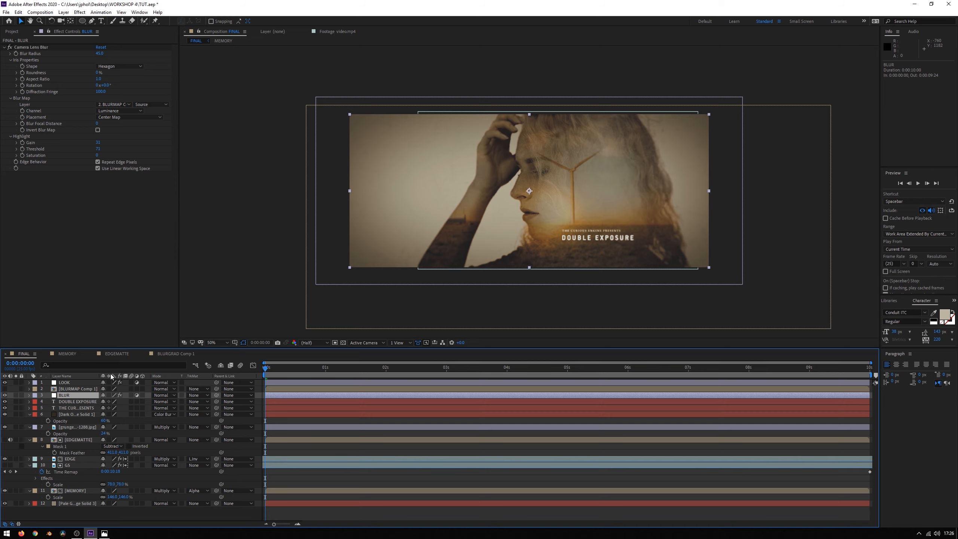
left_click(167, 355)
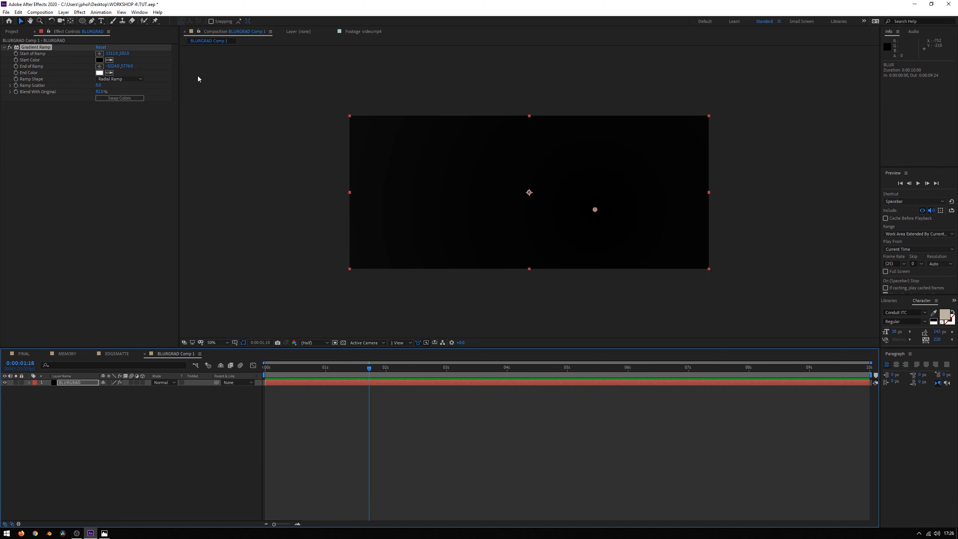
left_click(100, 66)
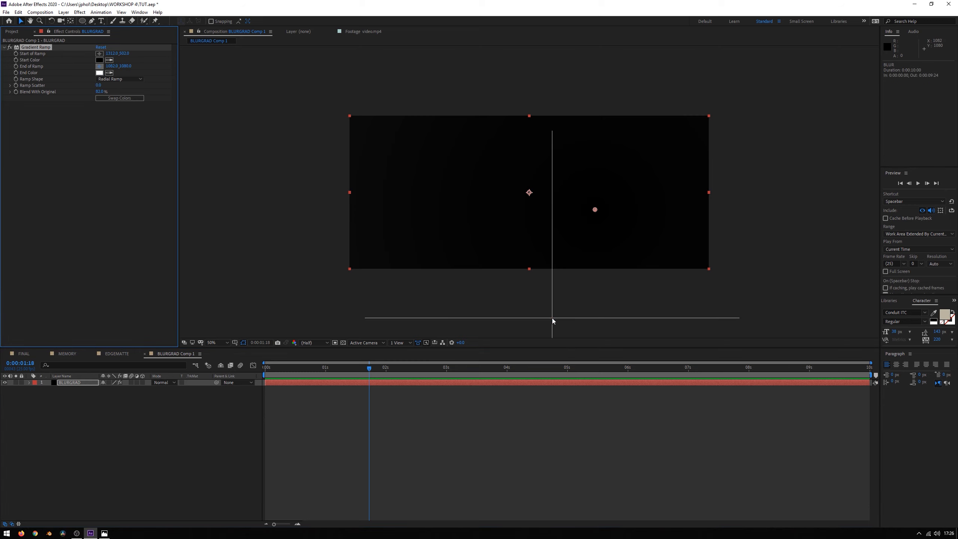
left_click(552, 318)
key("comma")
key("comma")
left_click_drag(543, 254, 546, 306)
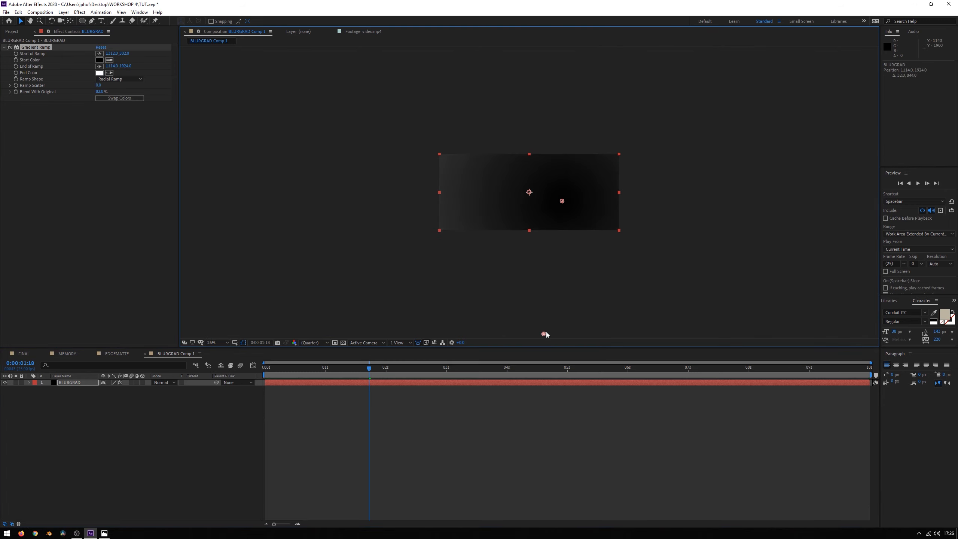
left_click_drag(545, 331, 527, 334)
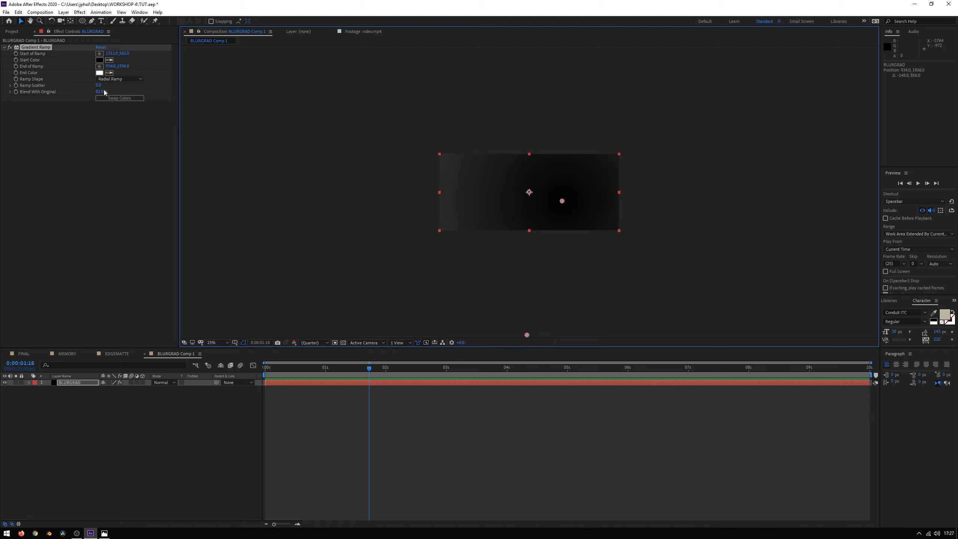
- Raise the Gradient Ramp's Blend With Original to about 95% and check the titles' sharpness in the FINAL composition
left_click_drag(104, 93, 105, 91)
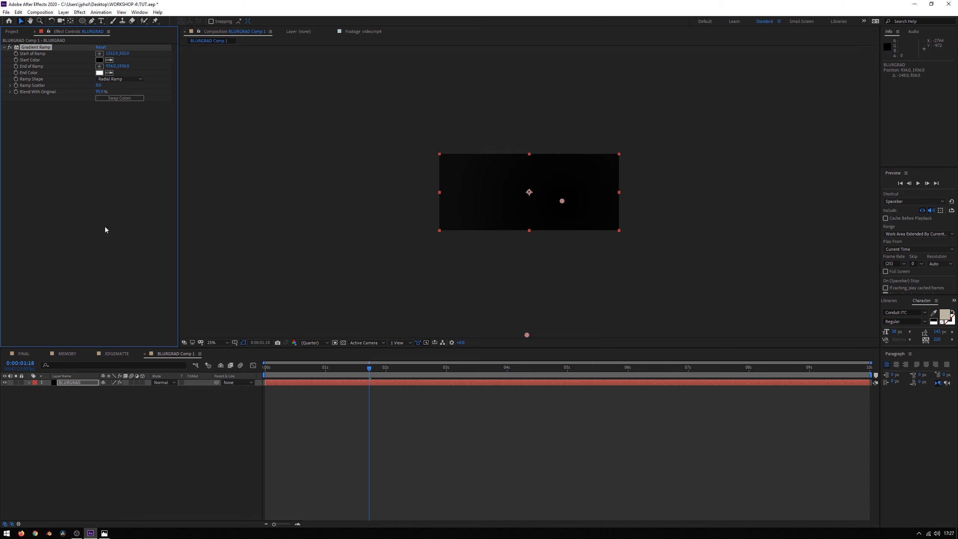
left_click(26, 354)
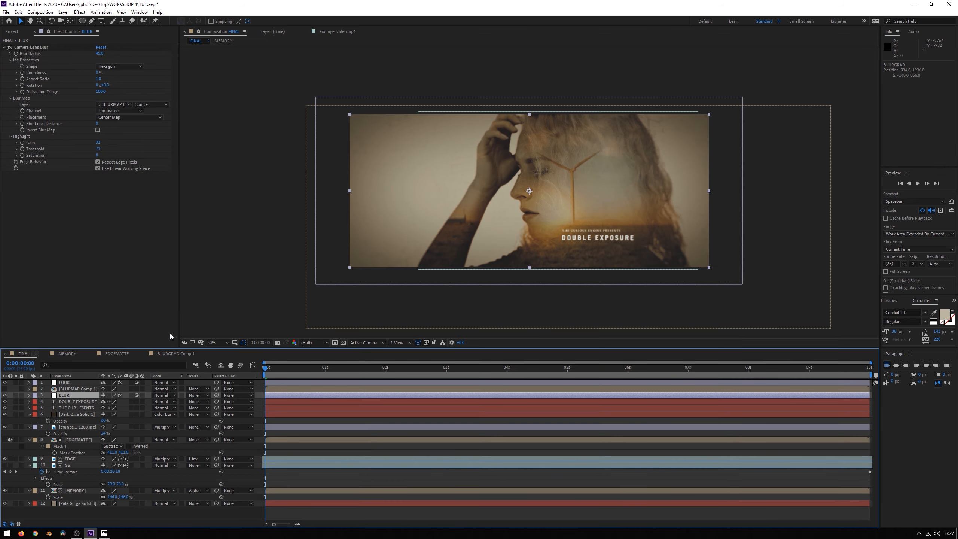
key("slash")
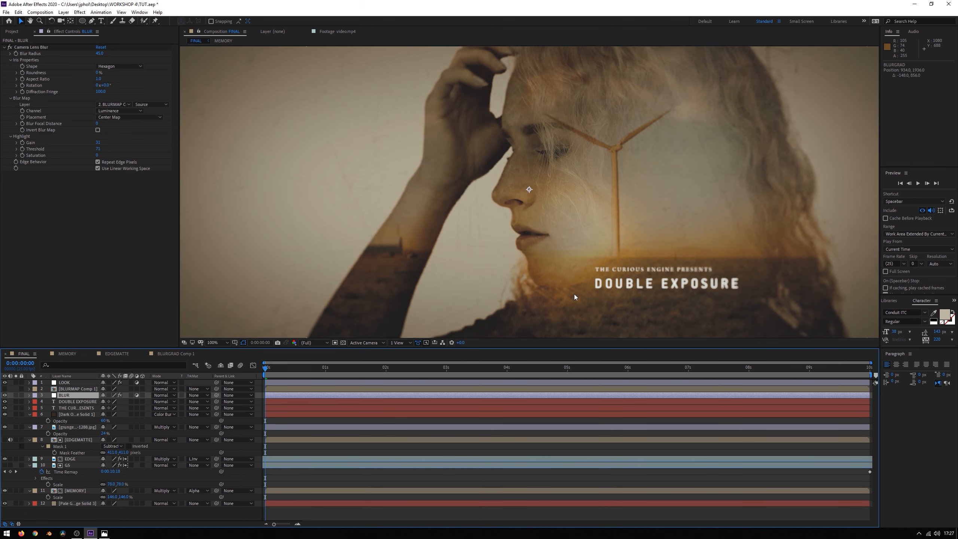
key("comma")
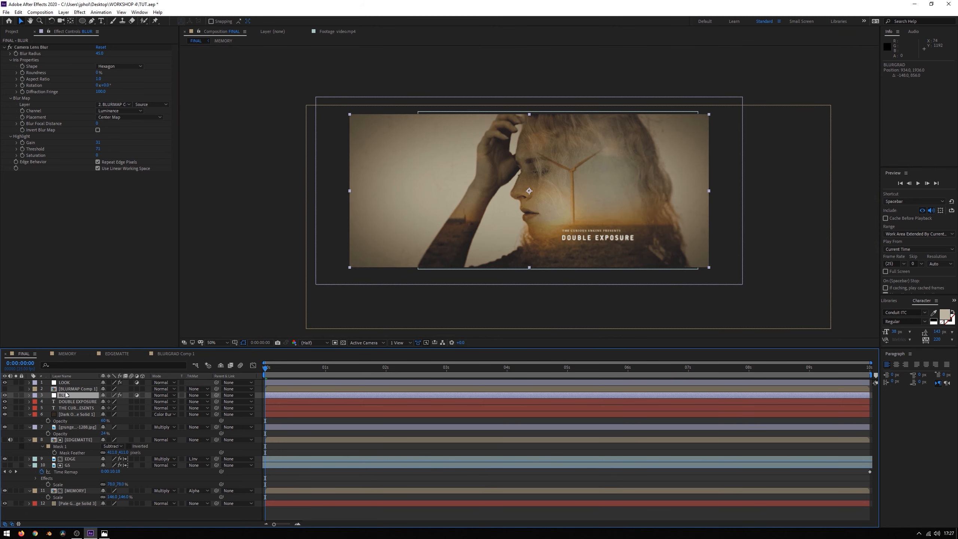
- Compare the composite with the BLUR layer hidden and shown
left_click(5, 396)
left_click(5, 396)
left_click(5, 395)
left_click(5, 395)
left_click(5, 395)
left_click(5, 396)
- Lower the Camera Lens Blur radius to about 33 and check the title and edge sharpness
left_click_drag(100, 53, 196, 65)
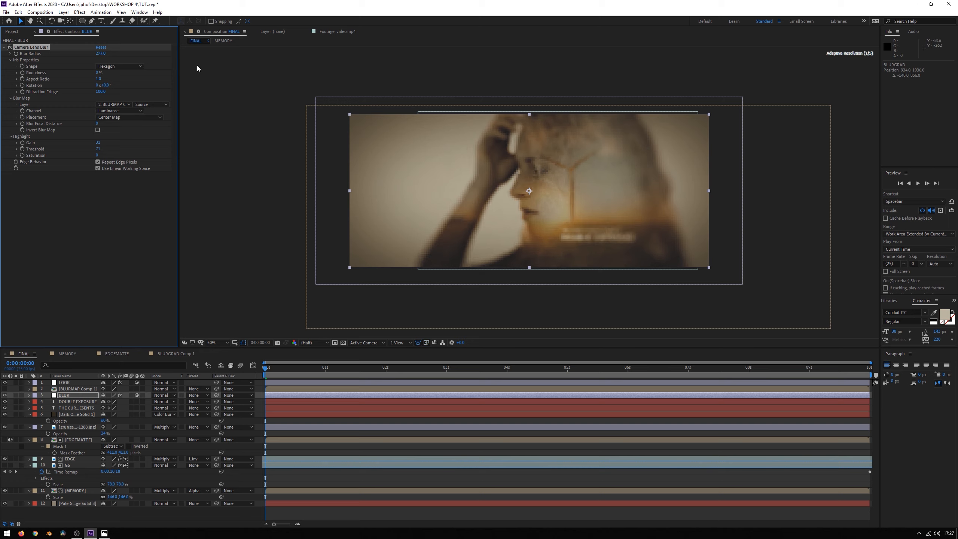
left_click_drag(102, 57, 12, 60)
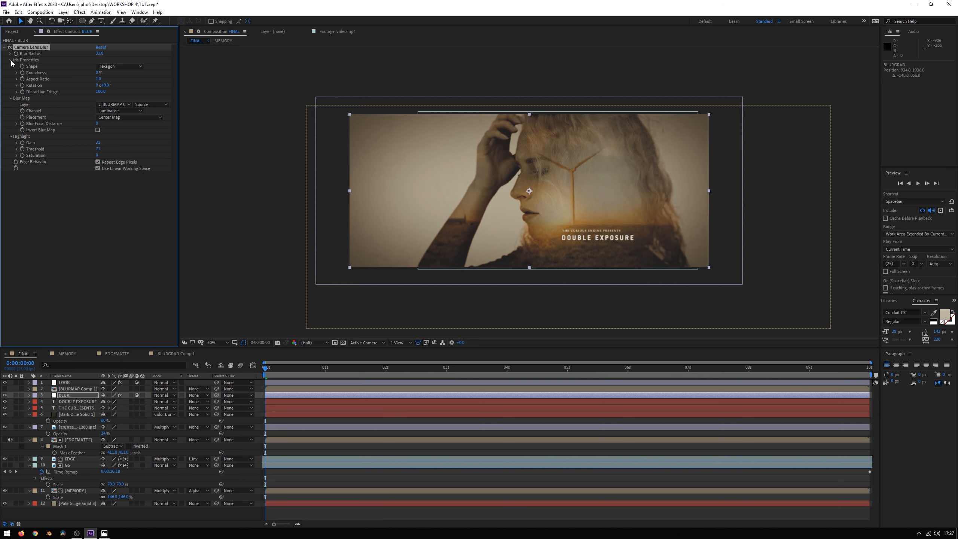
key("period")
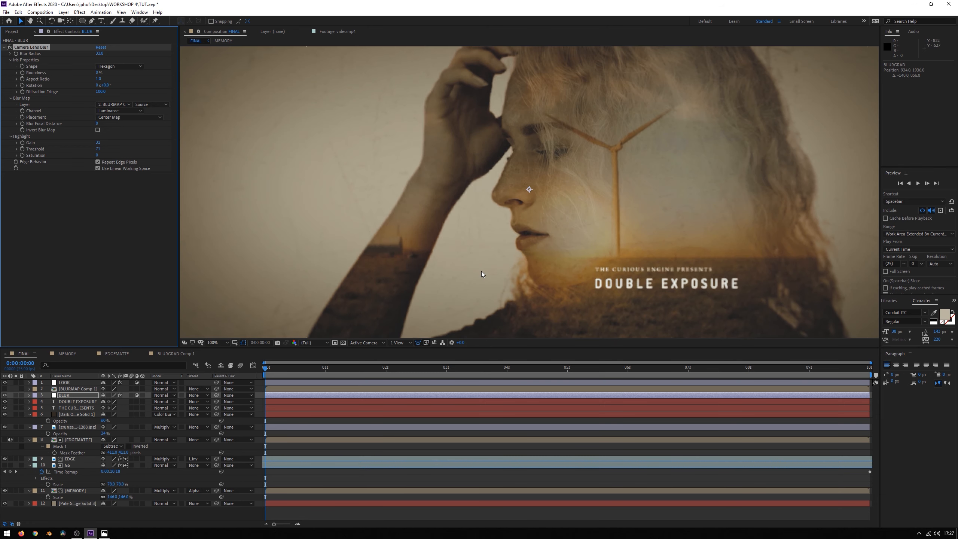
key("comma")
key("period")
key("comma")
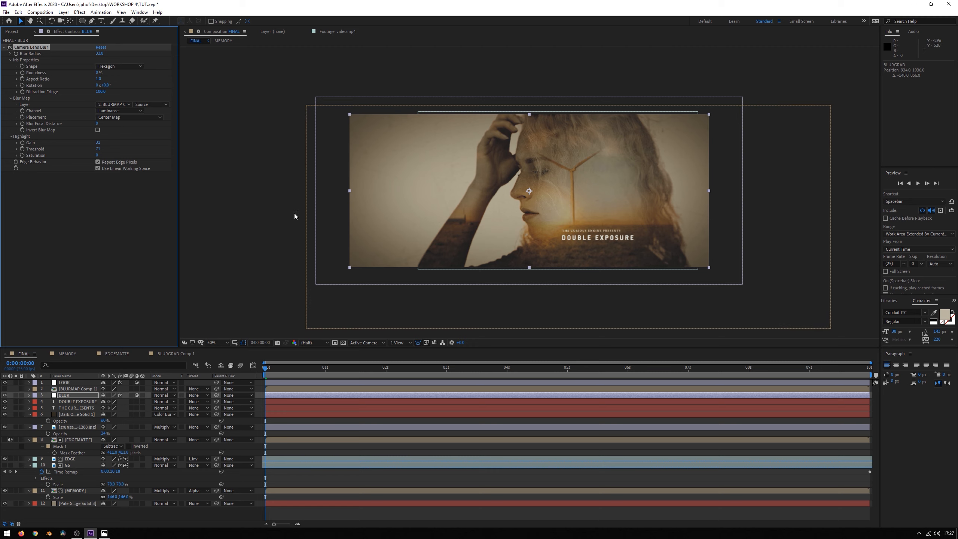
left_click(123, 117)
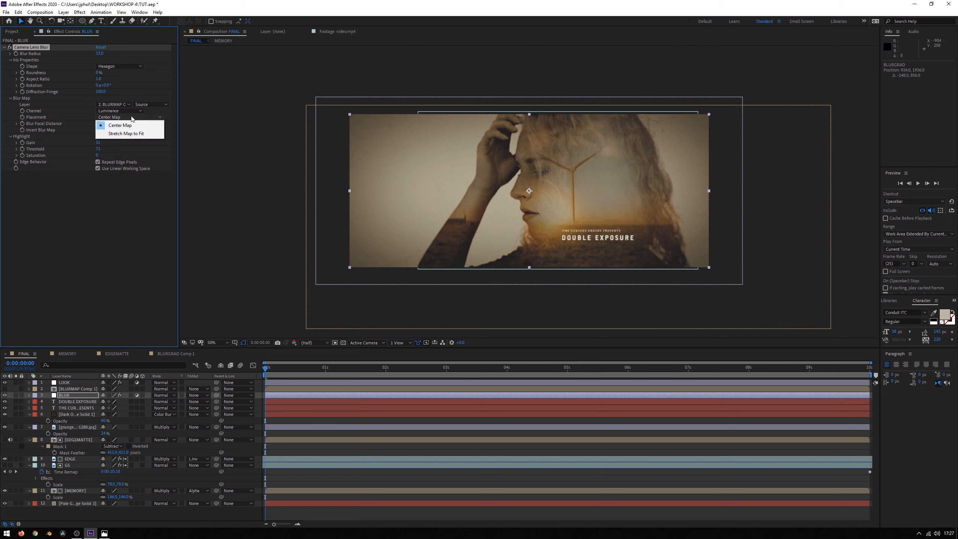
left_click(124, 123)
left_click(198, 122)
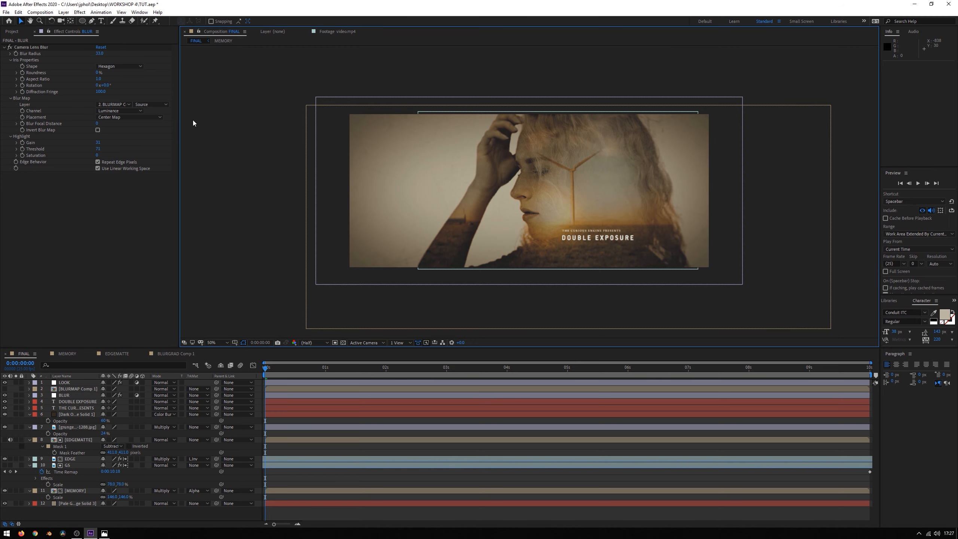
left_click(163, 104)
left_click(203, 105)
- Preview the FINAL composition briefly from the first frame and enable frame blending for it
left_click_drag(300, 369, 222, 348)
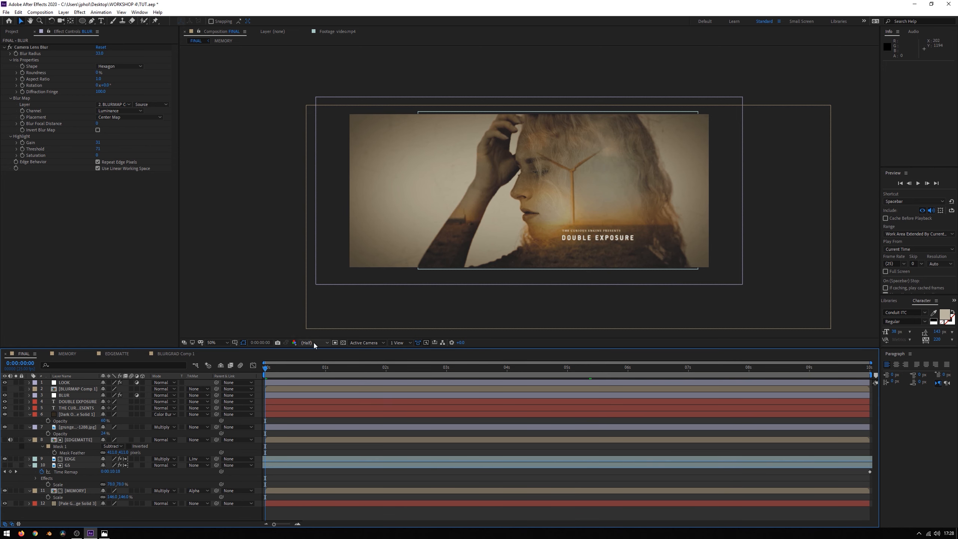
key("space")
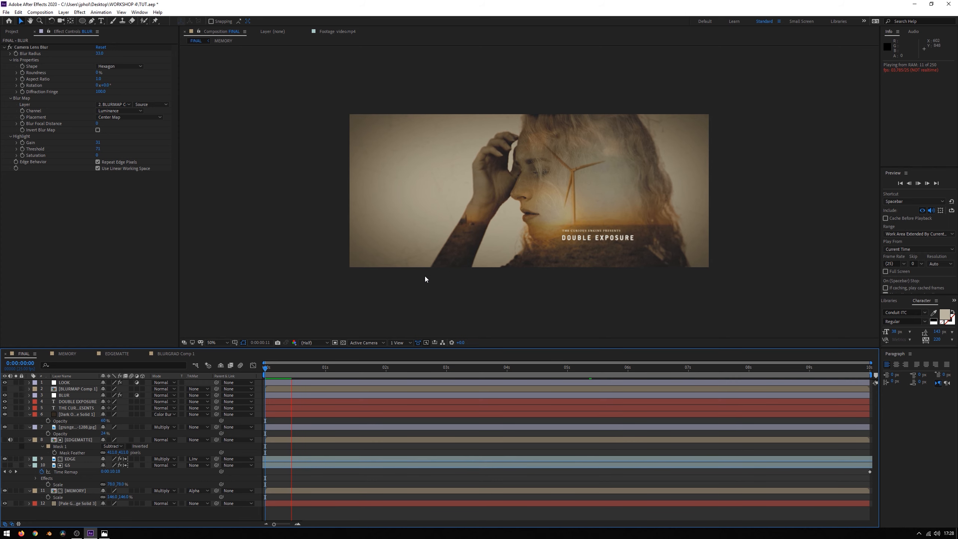
key("space")
left_click(230, 365)
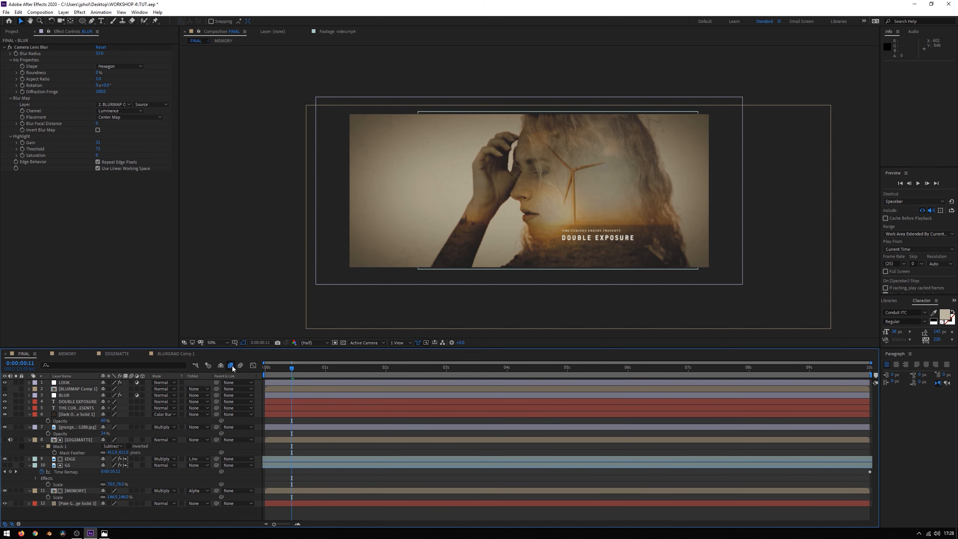
- Play the FINAL composition from its first frame several times and inspect the motion and the titles at full size
left_click_drag(292, 367, 247, 373)
key("space")
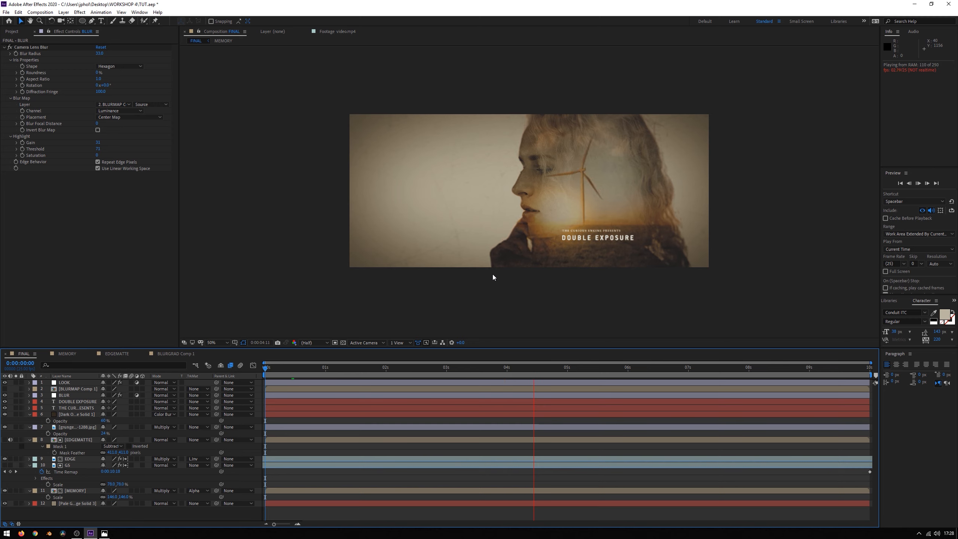
key("space")
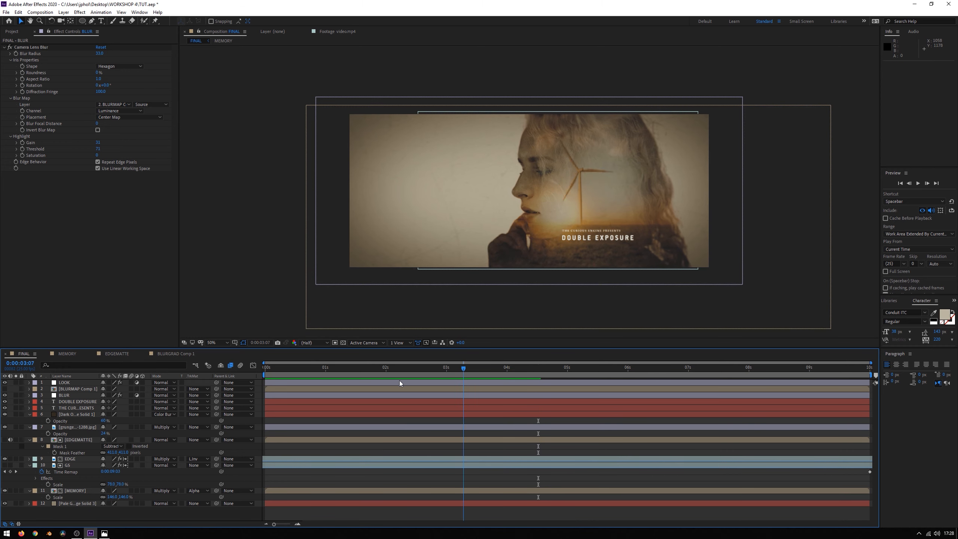
key("Home")
key("space")
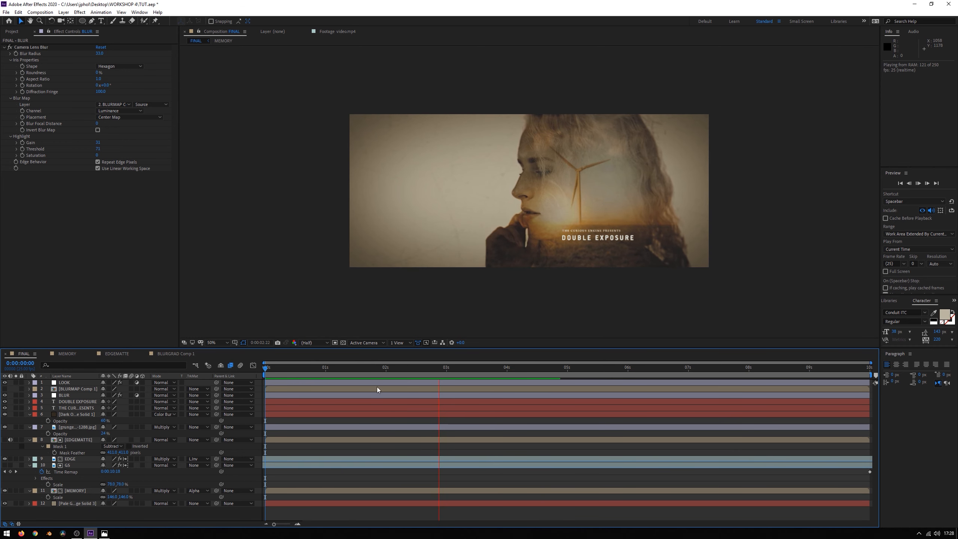
key("space")
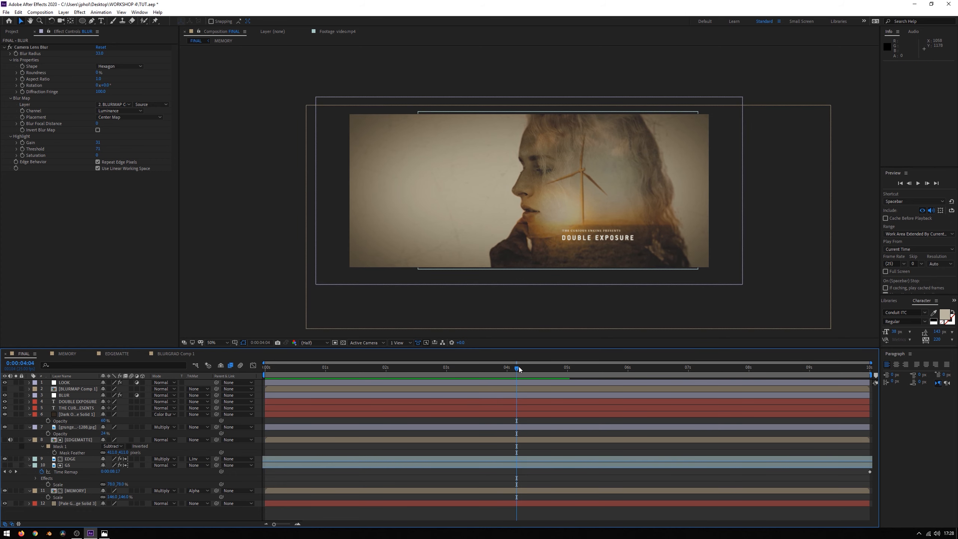
key("Home")
key("space")
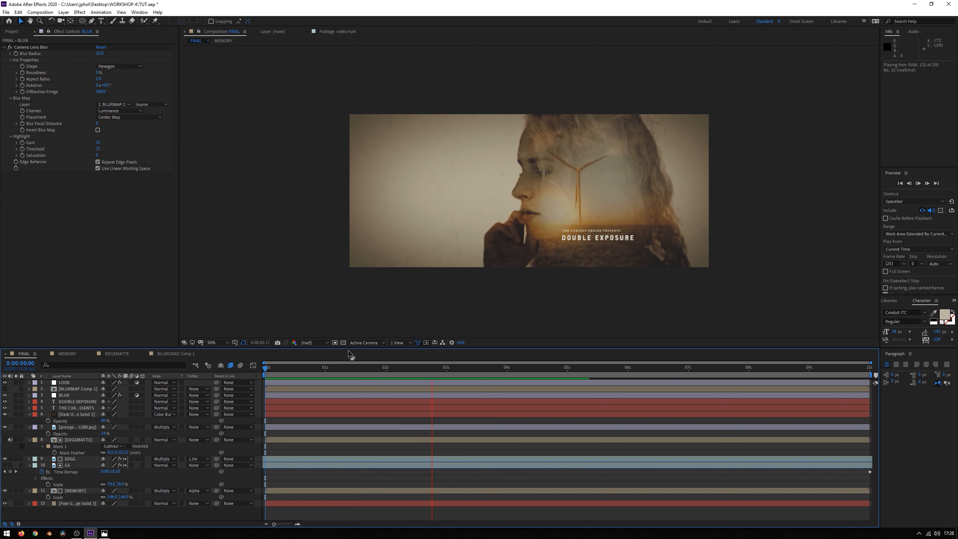
key("space")
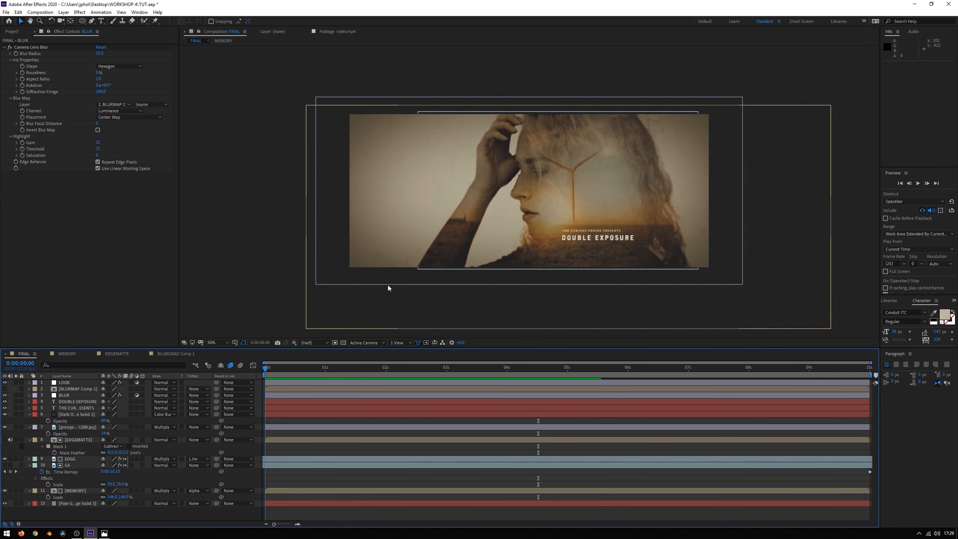
key("slash")
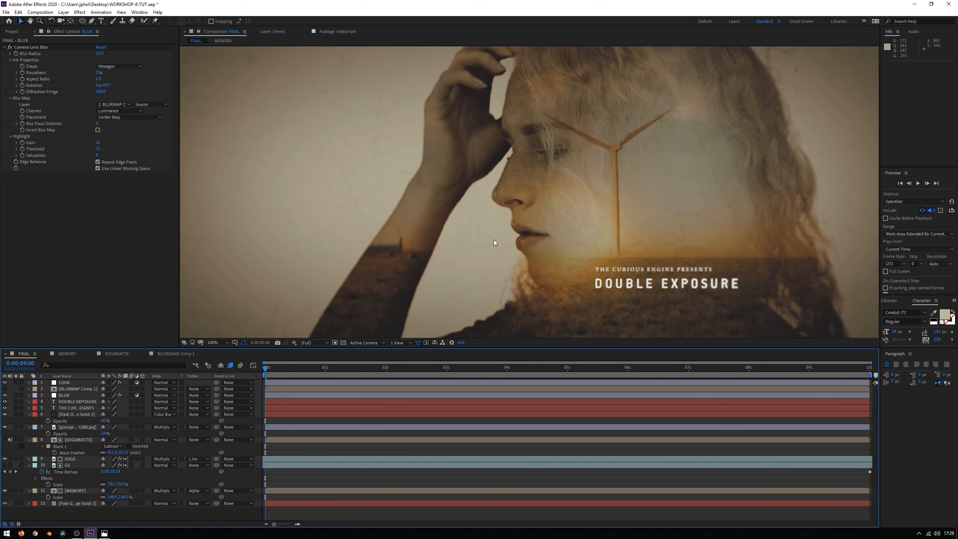
- Check the FINAL composition's whole frame at 50% magnification and return to its first frame
key("comma")
key("comma")
key("slash")
key("comma")
key("comma")
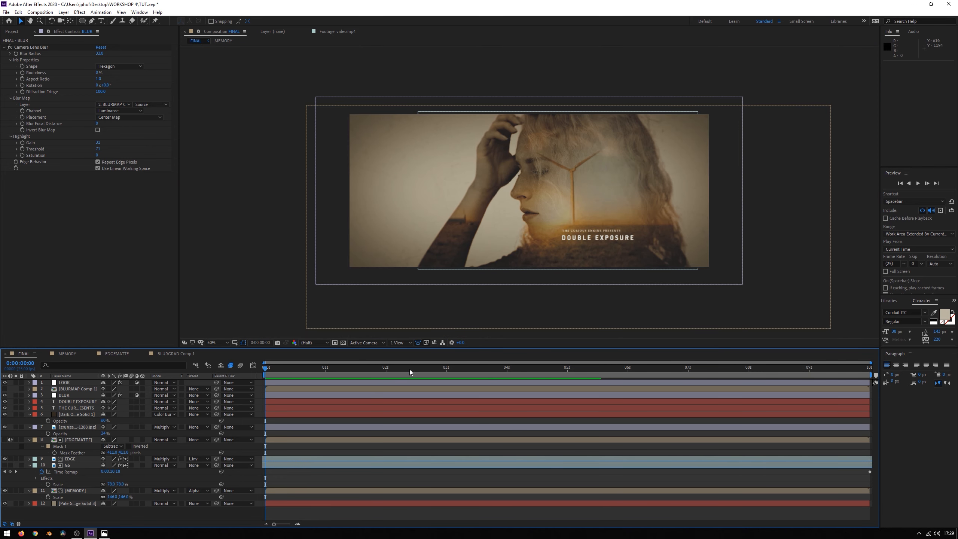
left_click_drag(313, 373, 195, 367)
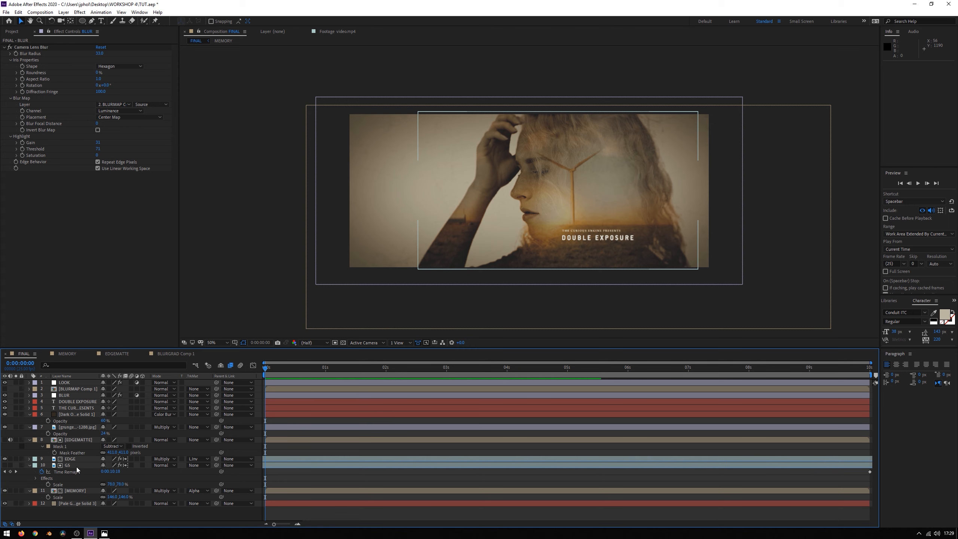
- Open the MEMORY composition and scrub it from the first frame to the end and back to examine the layers' position animation
left_click(73, 355)
left_click_drag(306, 368, 162, 378)
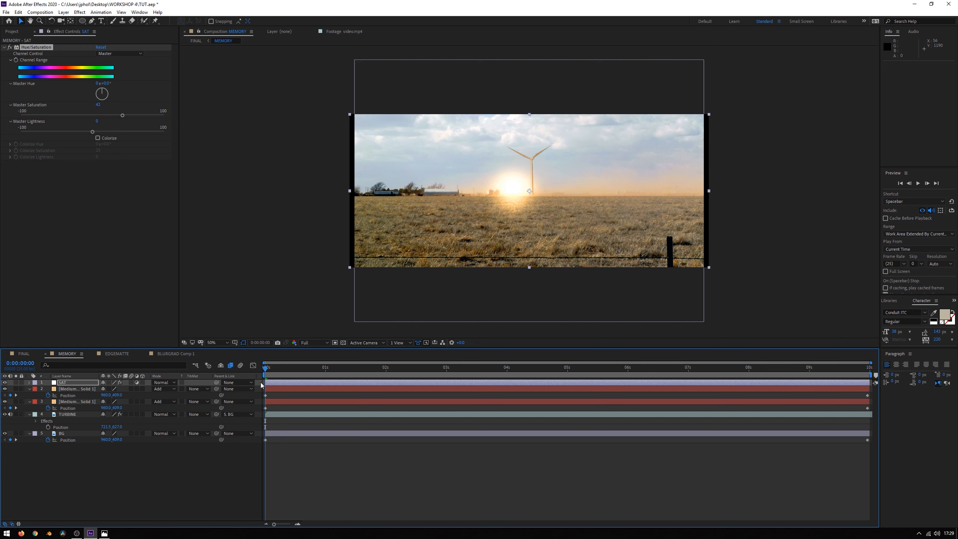
left_click_drag(261, 385, 927, 393)
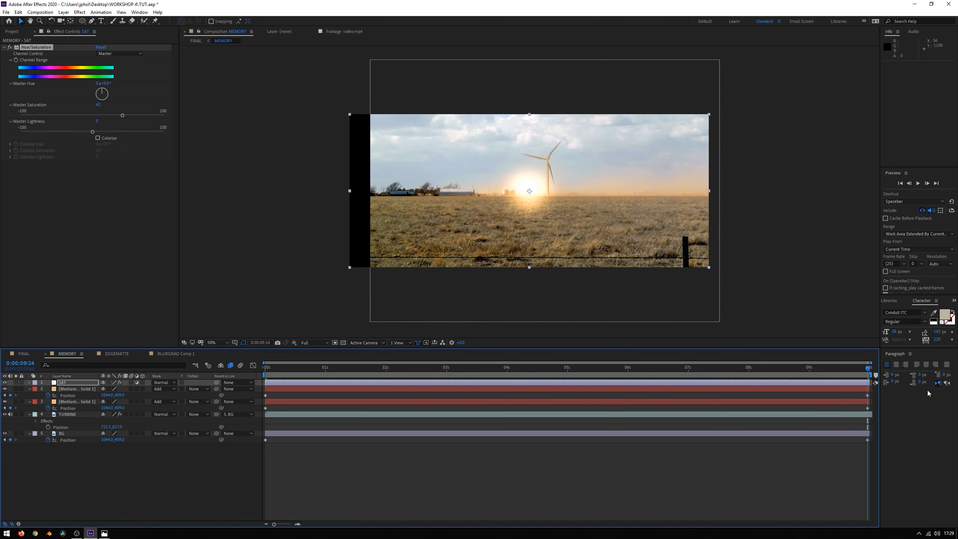
left_click_drag(856, 374, 62, 362)
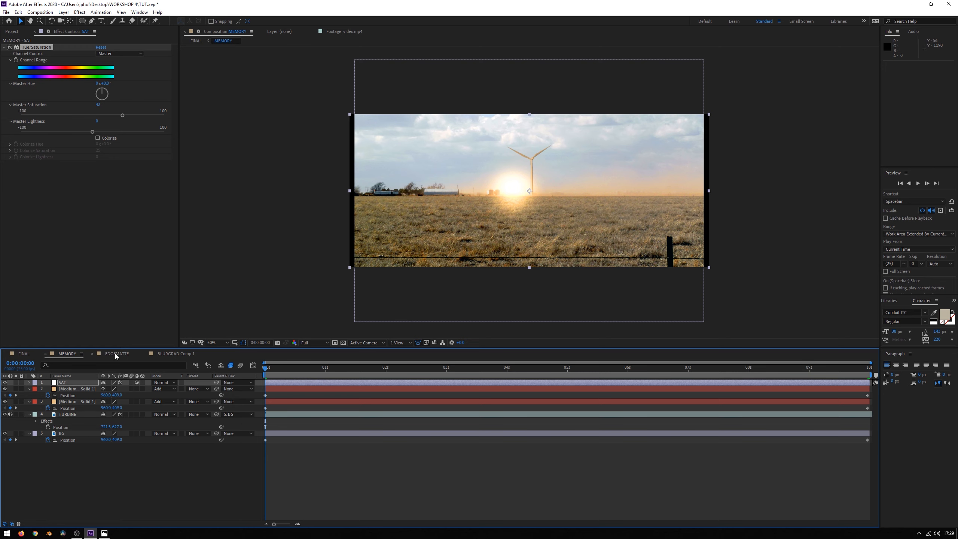
- Return to the FINAL composition, scrub through its full length, and go back to the first frame
left_click(24, 354)
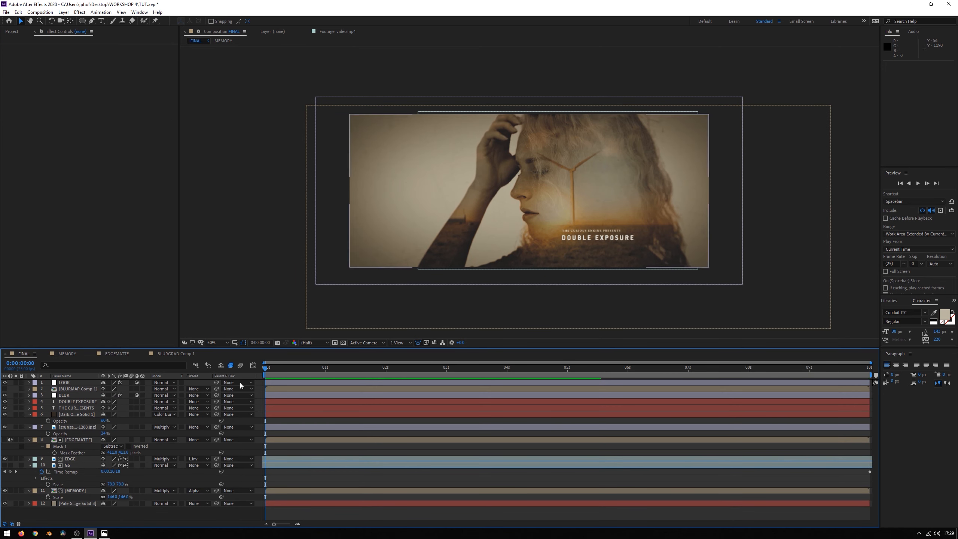
left_click_drag(279, 363, 904, 363)
key("Home")
left_click(554, 295)
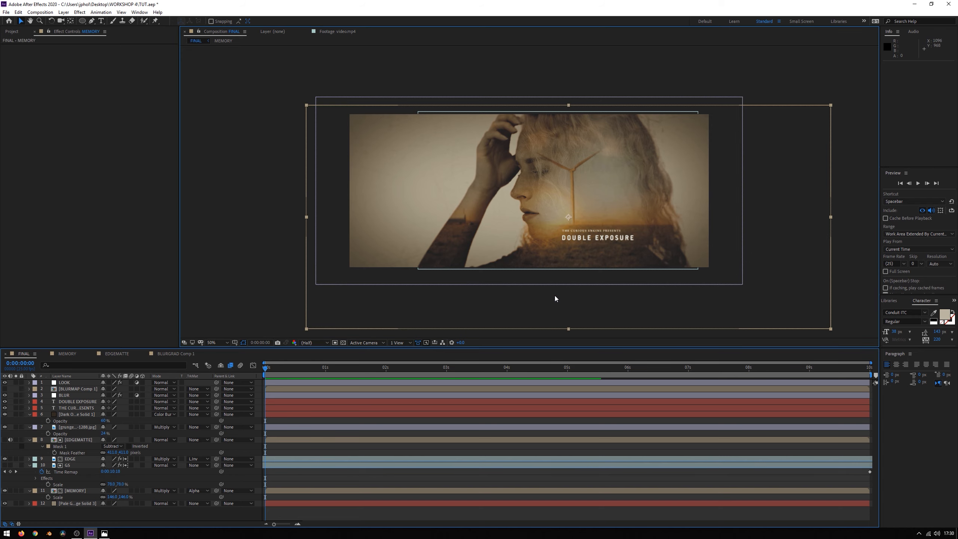